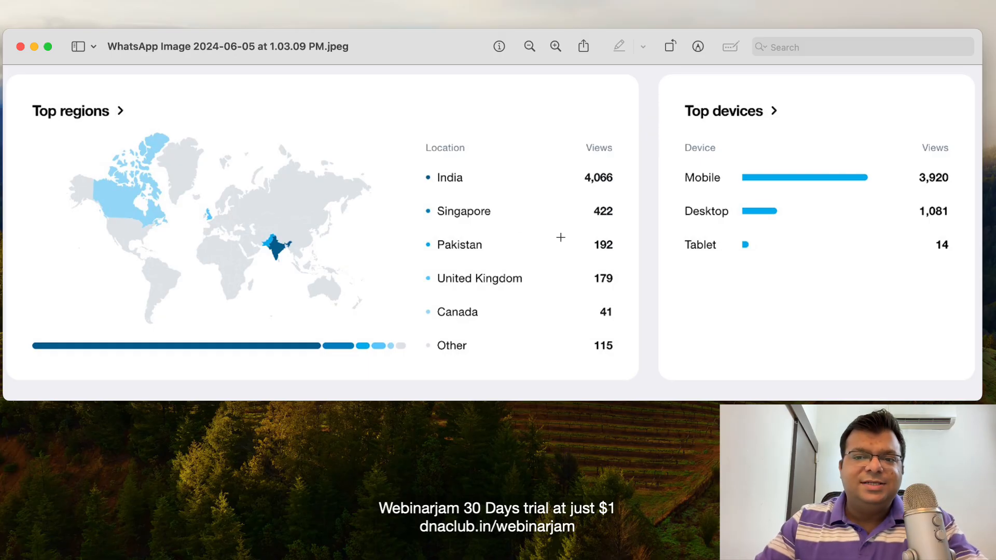
Mark out the Top devices breakdown in the analytics image, then clear the selection.
{"action": "left_click_drag", "start_coordinate": [680, 104], "coordinate": [907, 271]}
{"action": "left_click", "coordinate": [758, 314]}
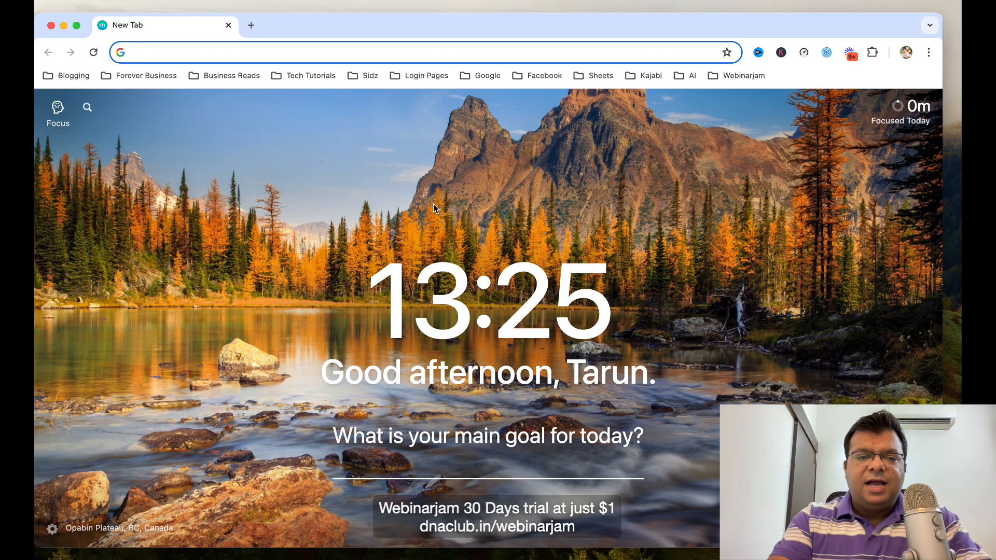
Switch to Chrome and open the WebinarJam trial page at dnaclub.in/webinarjam.
{"action": "type", "text": "dna"}
{"action": "key", "text": "Right"}
{"action": "key", "text": "BackSpace"}
{"action": "key", "text": "BackSpace"}
{"action": "key", "text": "BackSpace"}
{"action": "key", "text": "BackSpace"}
{"action": "key", "text": "BackSpace"}
{"action": "key", "text": "BackSpace"}
{"action": "key", "text": "BackSpace"}
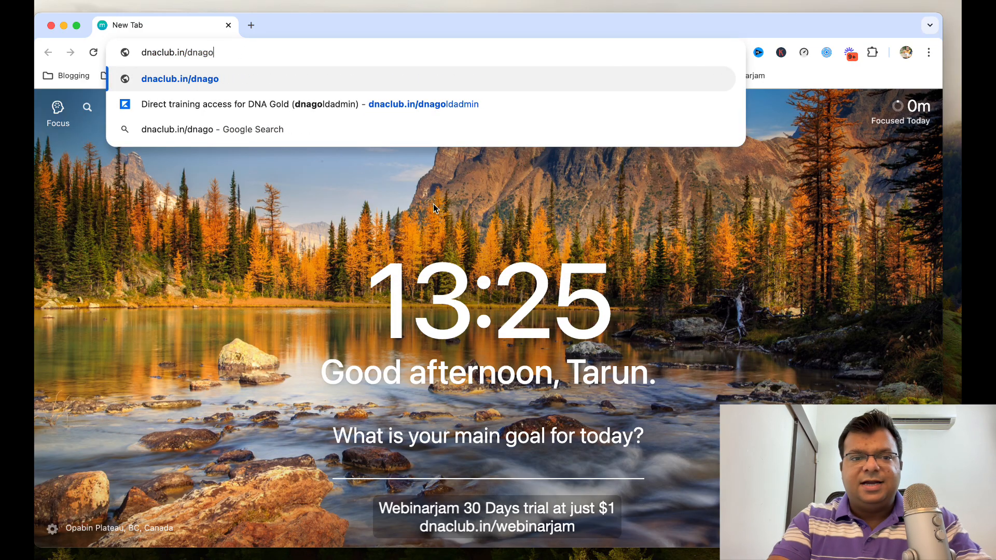
{"action": "key", "text": "BackSpace"}
{"action": "key", "text": "BackSpace"}
{"action": "key", "text": "BackSpace"}
{"action": "key", "text": "BackSpace"}
{"action": "key", "text": "BackSpace"}
{"action": "type", "text": "webiba"}
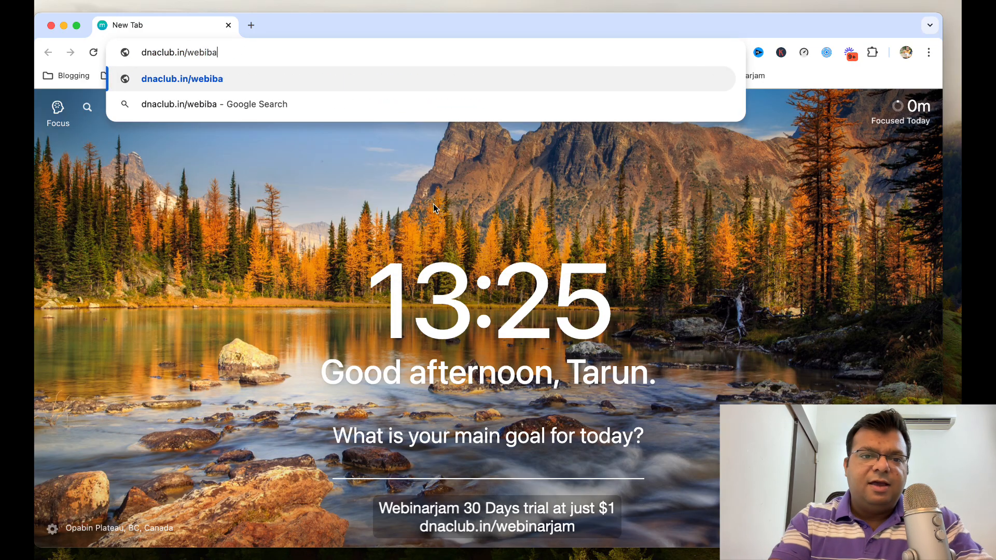
{"action": "key", "text": "BackSpace"}
{"action": "key", "text": "BackSpace"}
{"action": "type", "text": "na"}
{"action": "key", "text": "Return"}
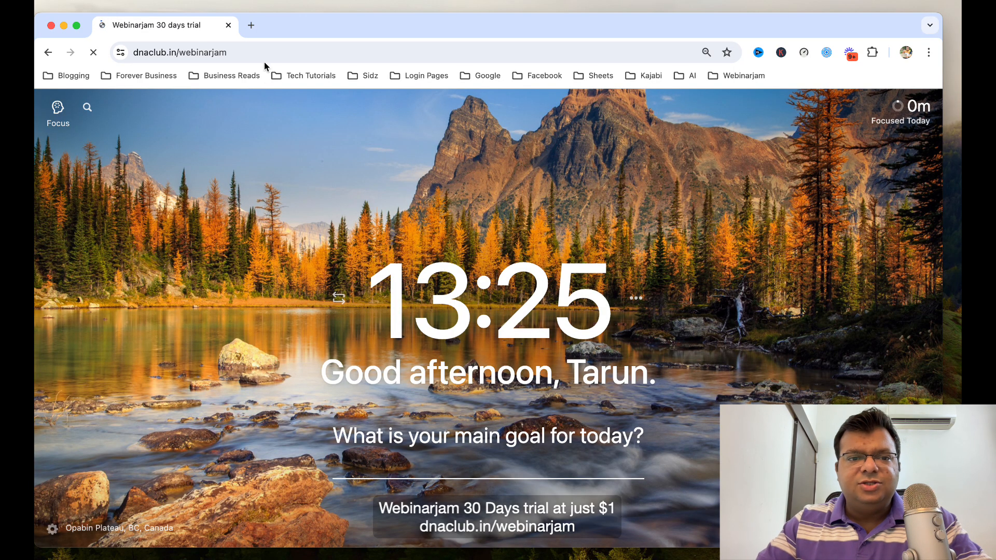
{"action": "left_click", "coordinate": [345, 60]}
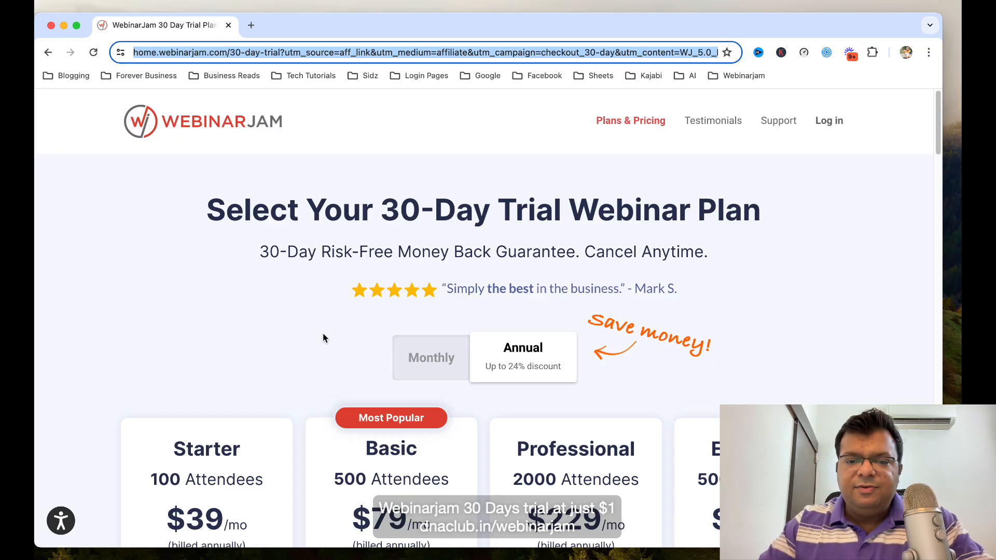
Switch the 30-day trial plans to Monthly billing and view the plan prices.
{"action": "scroll", "coordinate": [316, 335], "scroll_direction": "down", "scroll_amount": 3}
{"action": "left_click", "coordinate": [432, 264]}
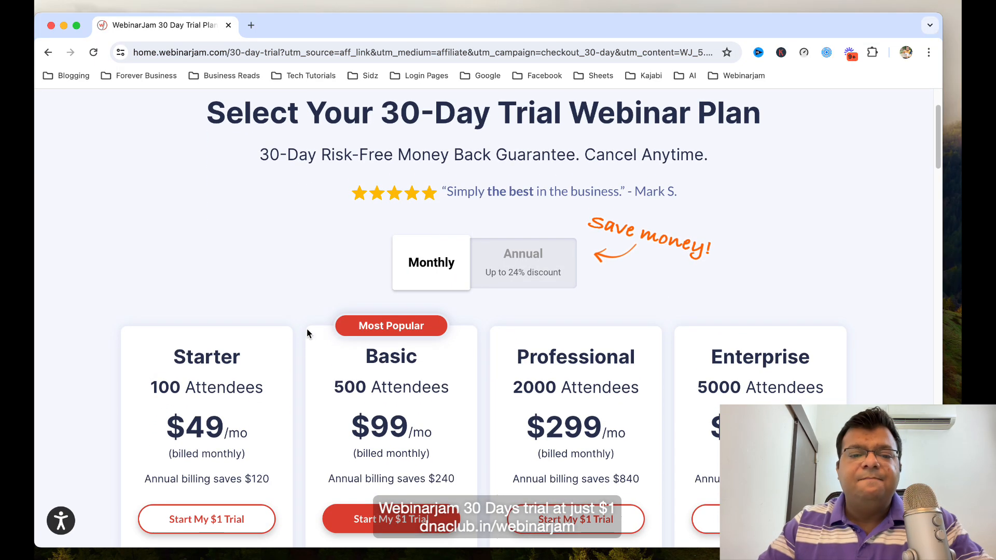
{"action": "scroll", "coordinate": [367, 324], "scroll_direction": "down", "scroll_amount": 1}
{"action": "scroll", "coordinate": [367, 323], "scroll_direction": "up", "scroll_amount": 4}
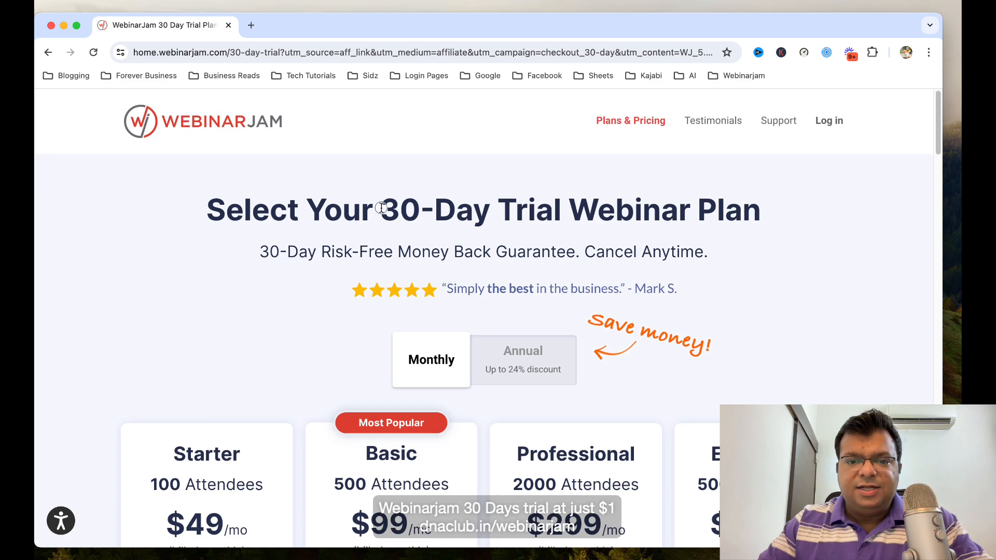
Highlight the words "30-Day Trial Webinar Plan" in the page heading, then clear the highlight.
{"action": "left_click_drag", "start_coordinate": [380, 208], "coordinate": [762, 206]}
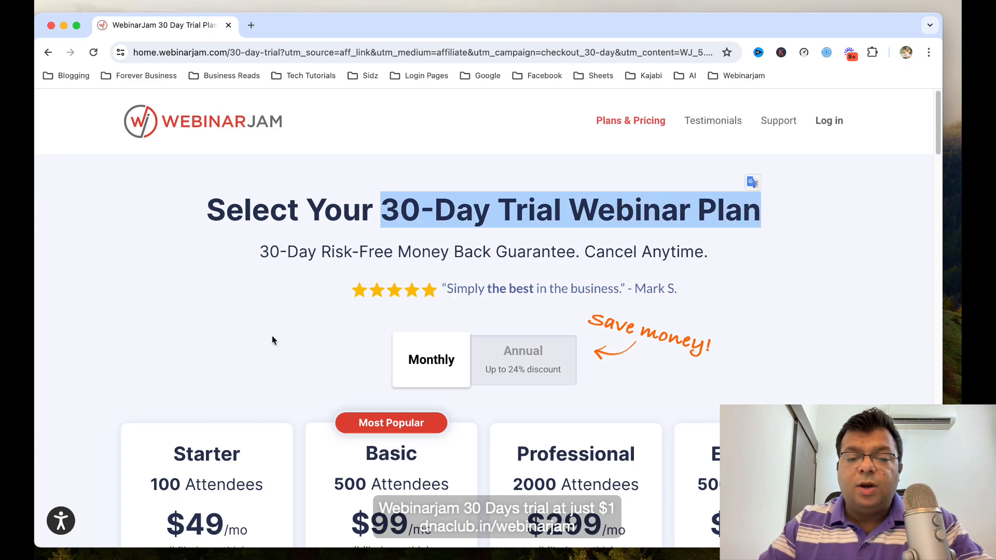
{"action": "left_click", "coordinate": [300, 326]}
{"action": "scroll", "coordinate": [359, 337], "scroll_direction": "down", "scroll_amount": 5}
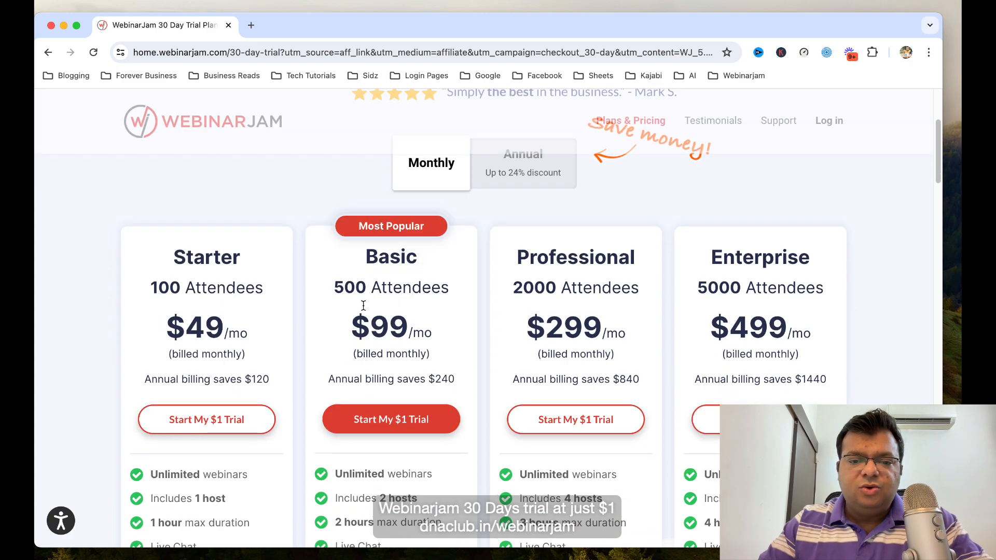
Highlight the Basic plan's attendee limit and its monthly price on the pricing cards.
{"action": "left_click_drag", "start_coordinate": [332, 288], "coordinate": [451, 288]}
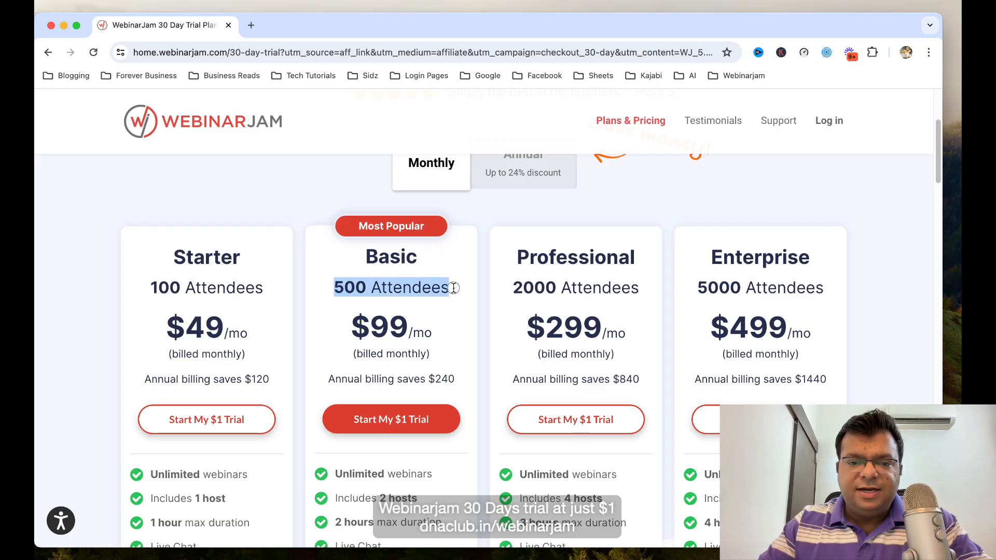
{"action": "scroll", "coordinate": [409, 291], "scroll_direction": "down", "scroll_amount": 2}
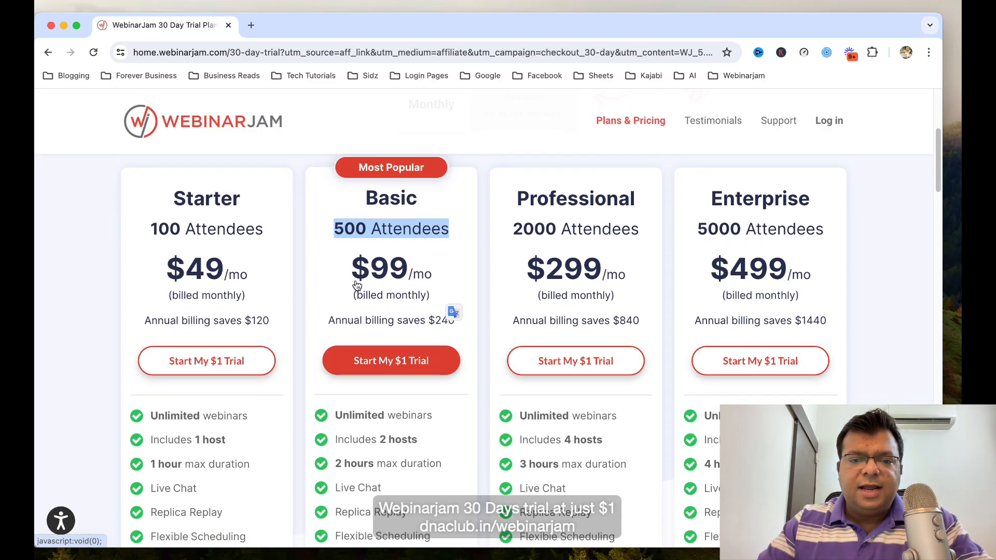
{"action": "left_click_drag", "start_coordinate": [354, 269], "coordinate": [438, 282]}
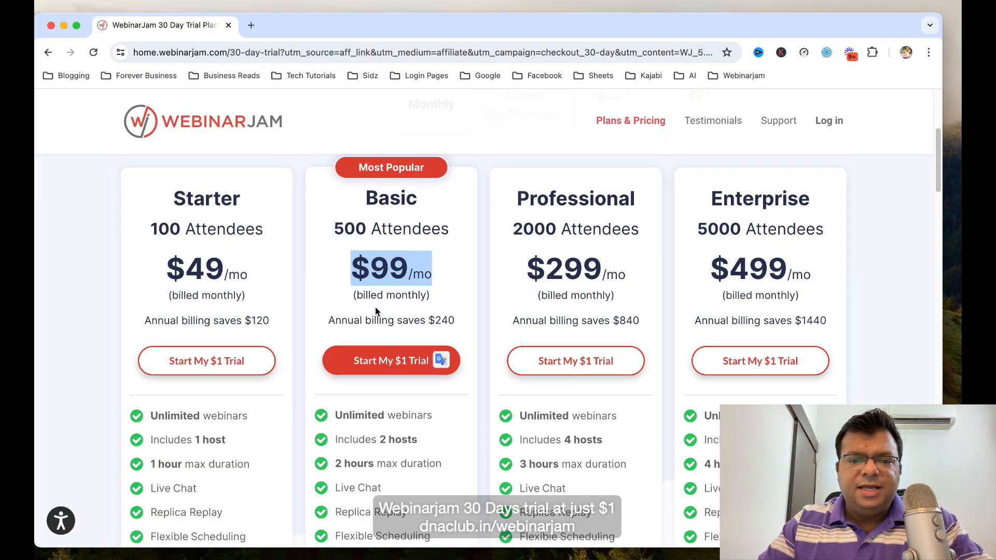
{"action": "left_click", "coordinate": [406, 302]}
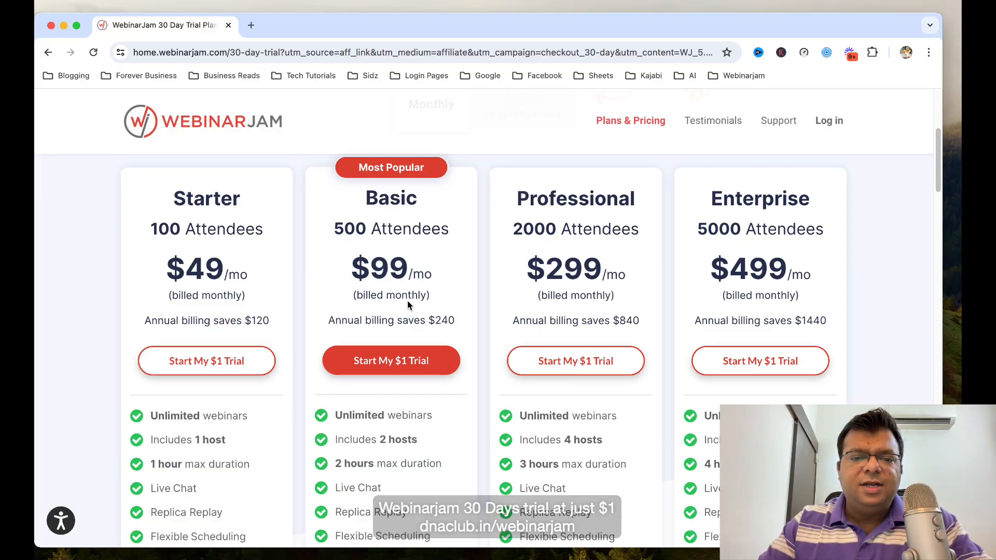
{"action": "scroll", "coordinate": [396, 314], "scroll_direction": "down", "scroll_amount": 3}
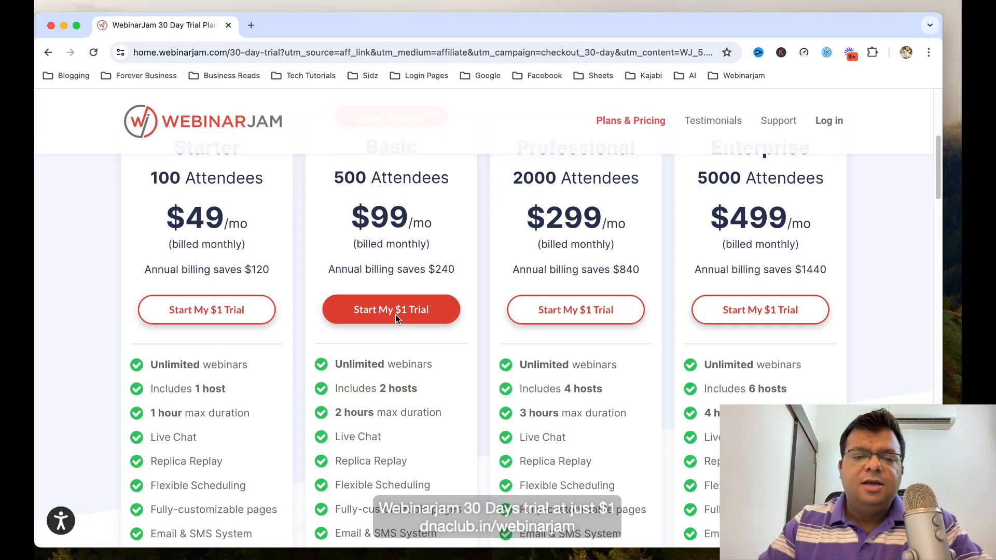
Review the feature lists of the plans, highlighting Automated Webinars under the Basic plan, and return to the prices.
{"action": "scroll", "coordinate": [391, 282], "scroll_direction": "down", "scroll_amount": 1}
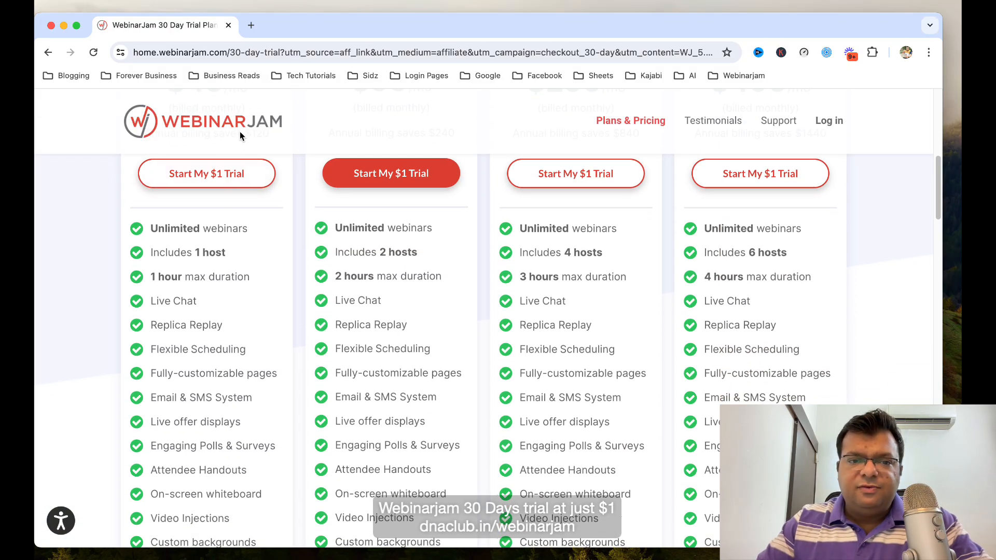
{"action": "scroll", "coordinate": [373, 332], "scroll_direction": "down", "scroll_amount": 3}
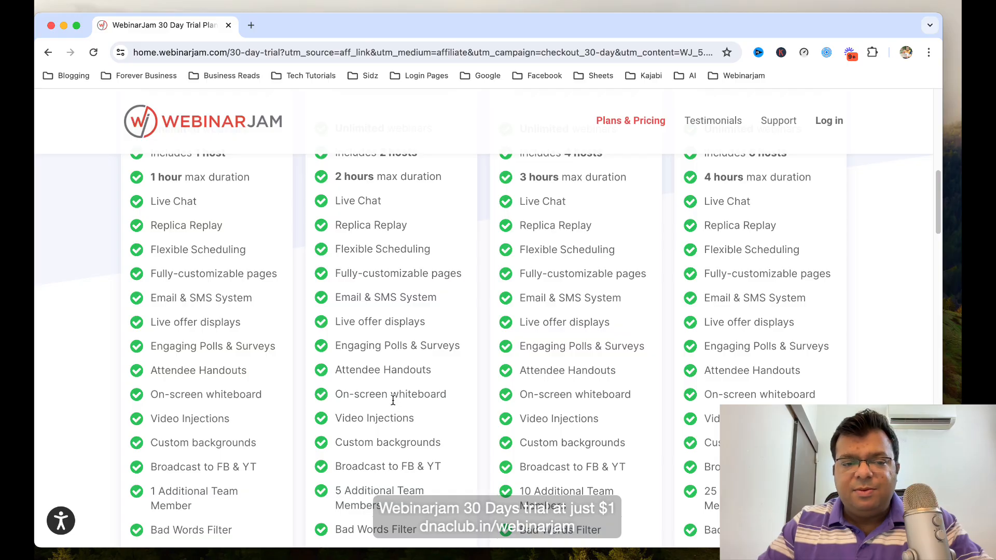
{"action": "scroll", "coordinate": [392, 400], "scroll_direction": "down", "scroll_amount": 5}
{"action": "left_click_drag", "start_coordinate": [349, 466], "coordinate": [471, 465]}
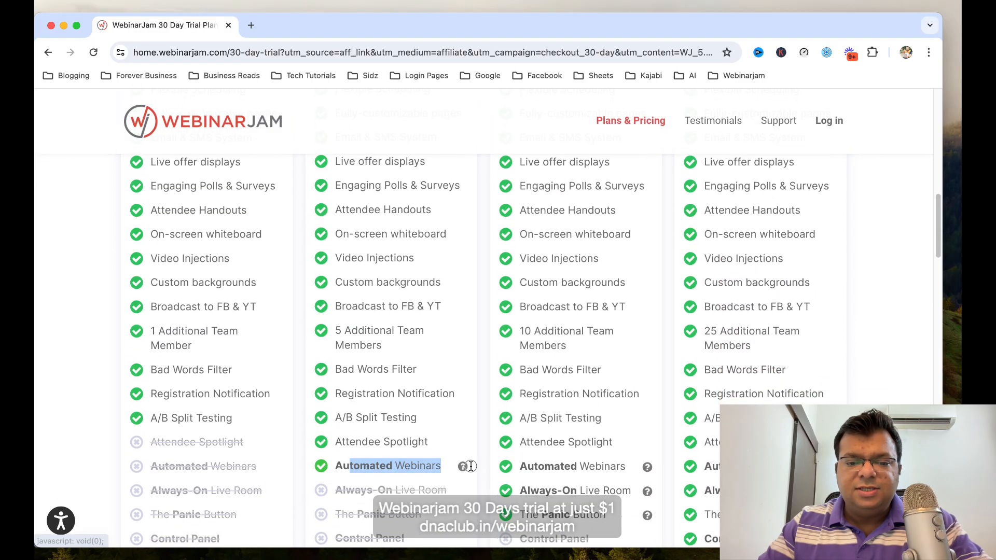
{"action": "left_click", "coordinate": [444, 360]}
{"action": "scroll", "coordinate": [443, 360], "scroll_direction": "up", "scroll_amount": 4}
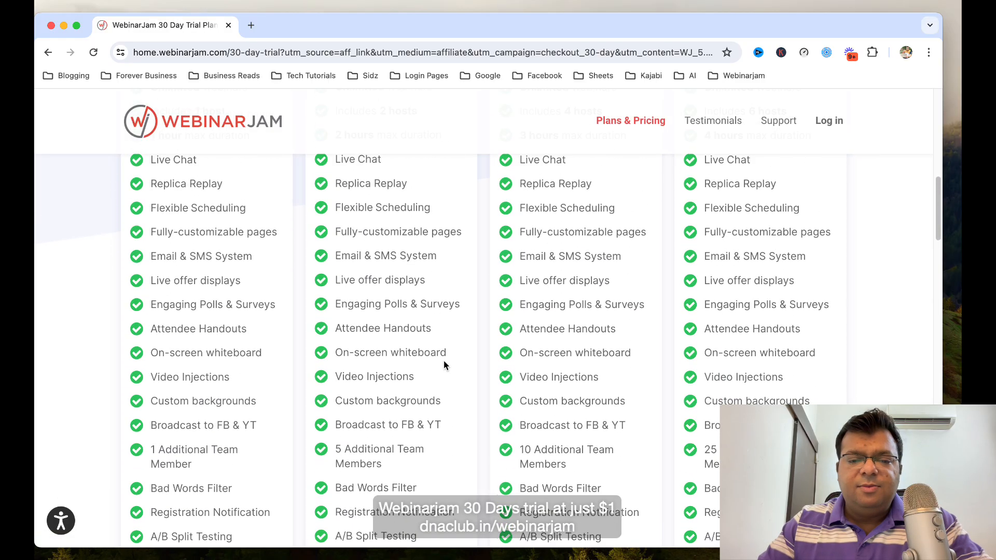
{"action": "scroll", "coordinate": [444, 365], "scroll_direction": "up", "scroll_amount": 10}
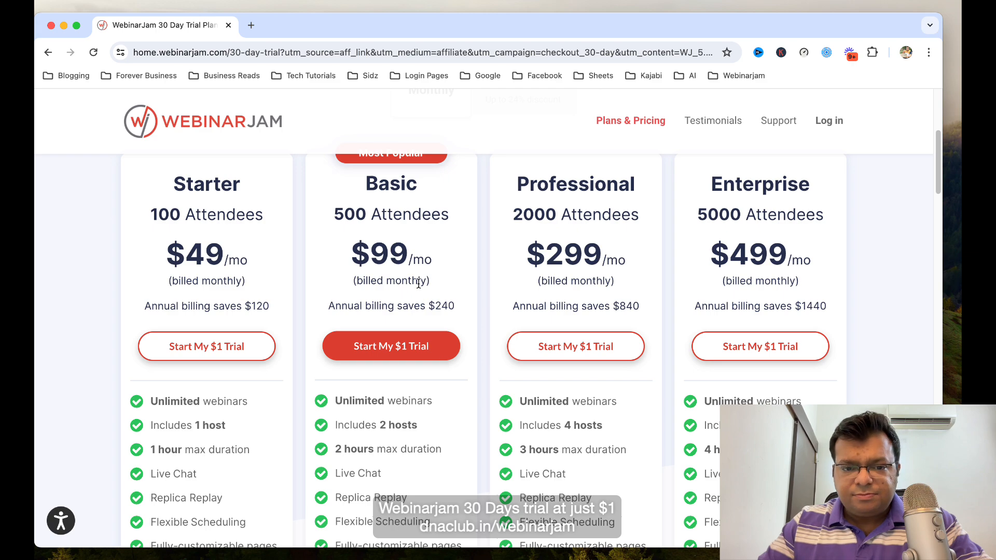
{"action": "scroll", "coordinate": [419, 285], "scroll_direction": "up", "scroll_amount": 5}
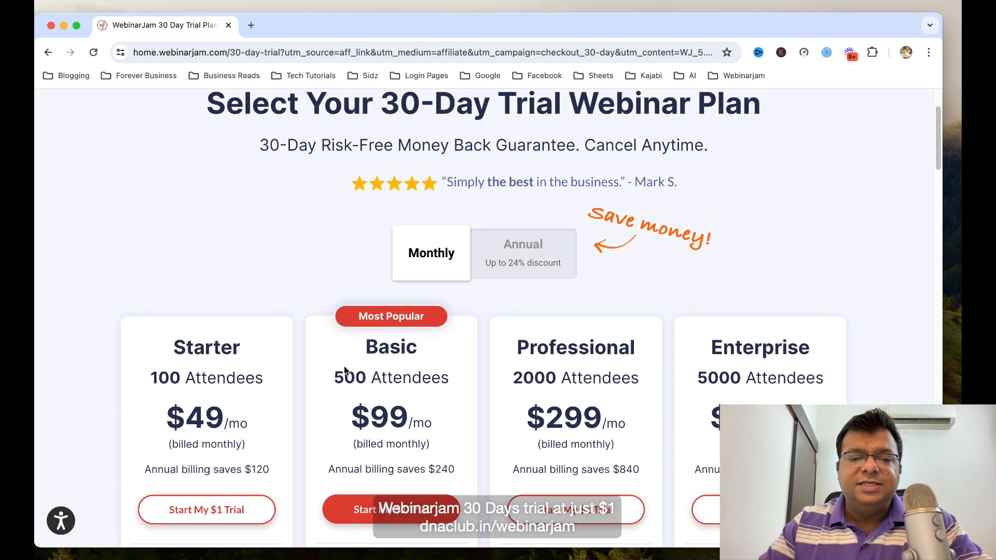
Point out the "500 Attendees" line of the Basic plan again by highlighting it twice.
{"action": "left_click_drag", "start_coordinate": [333, 377], "coordinate": [459, 377]}
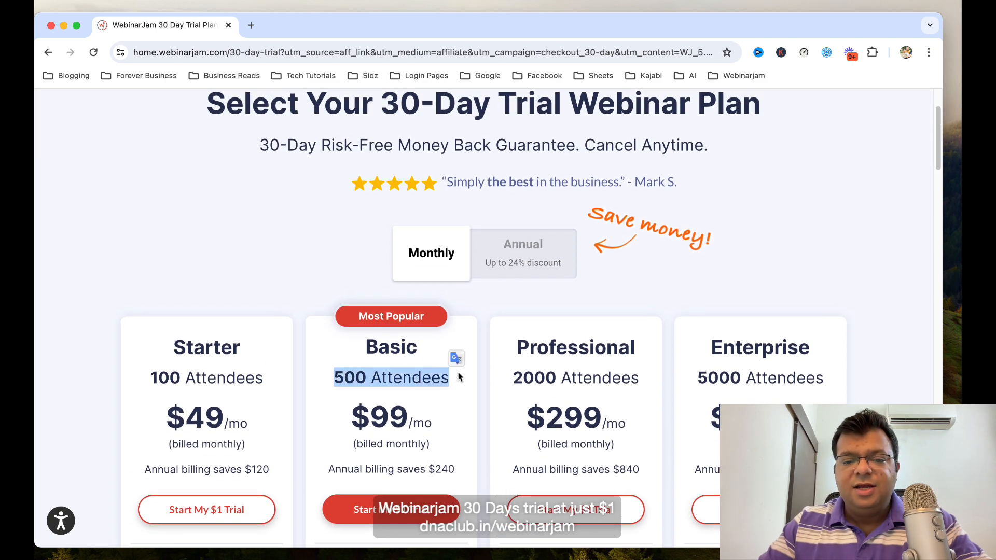
{"action": "left_click", "coordinate": [273, 263]}
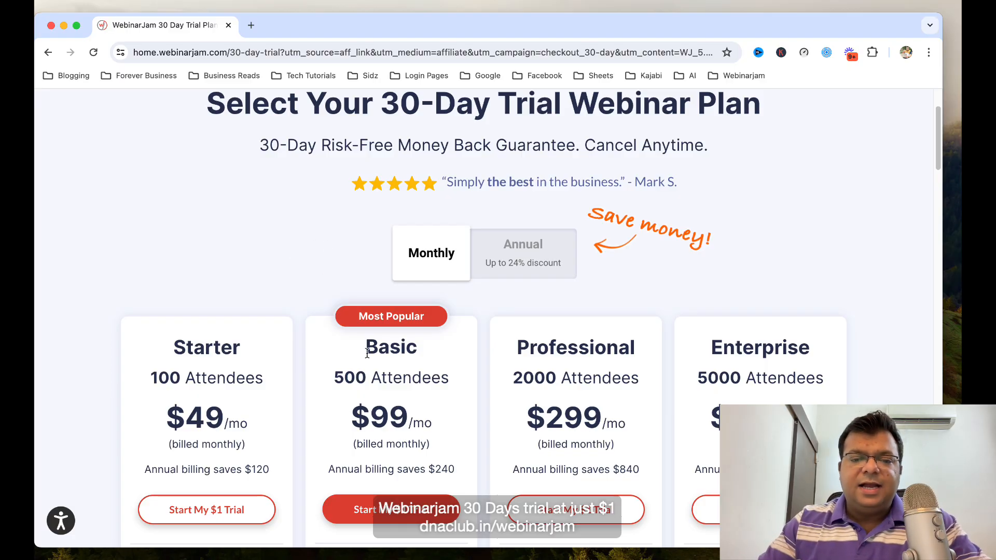
{"action": "left_click_drag", "start_coordinate": [333, 378], "coordinate": [450, 378]}
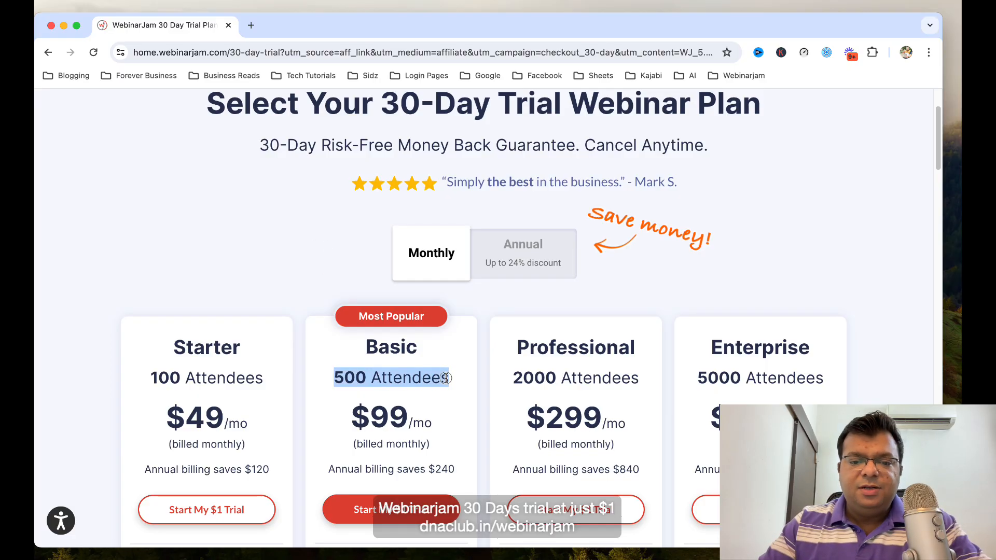
{"action": "left_click", "coordinate": [267, 279]}
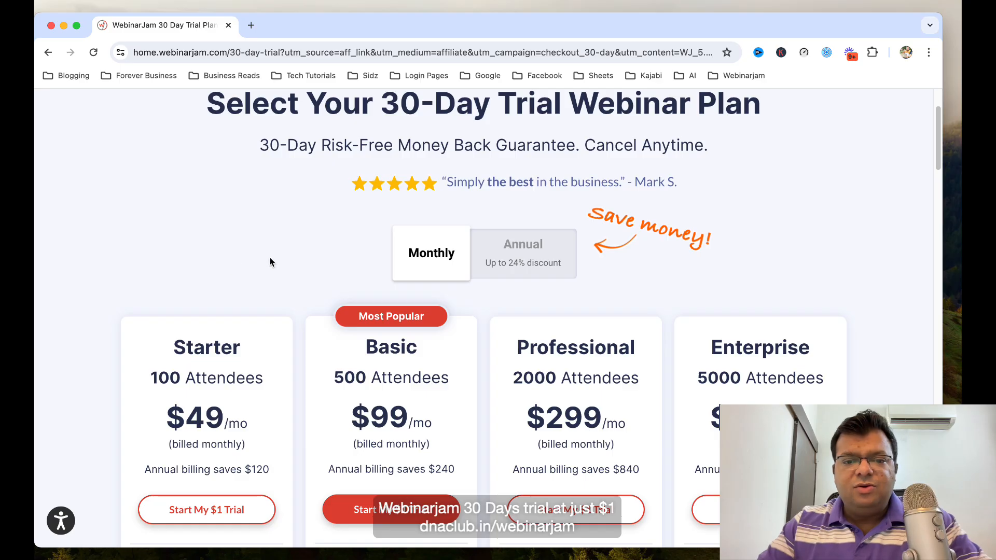
{"action": "scroll", "coordinate": [292, 266], "scroll_direction": "up", "scroll_amount": 1}
{"action": "scroll", "coordinate": [322, 288], "scroll_direction": "down", "scroll_amount": 1}
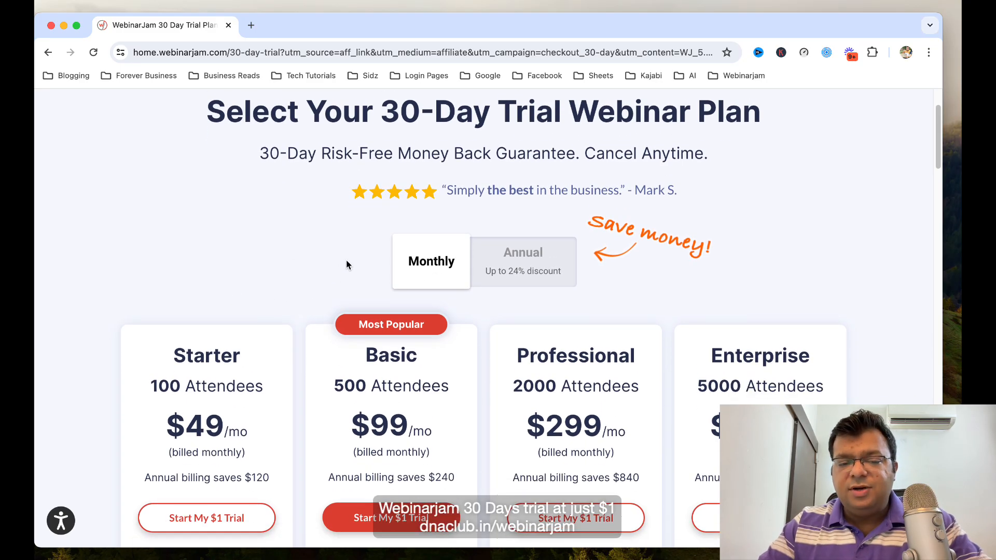
{"action": "scroll", "coordinate": [346, 259], "scroll_direction": "down", "scroll_amount": 2}
{"action": "scroll", "coordinate": [346, 260], "scroll_direction": "up", "scroll_amount": 5}
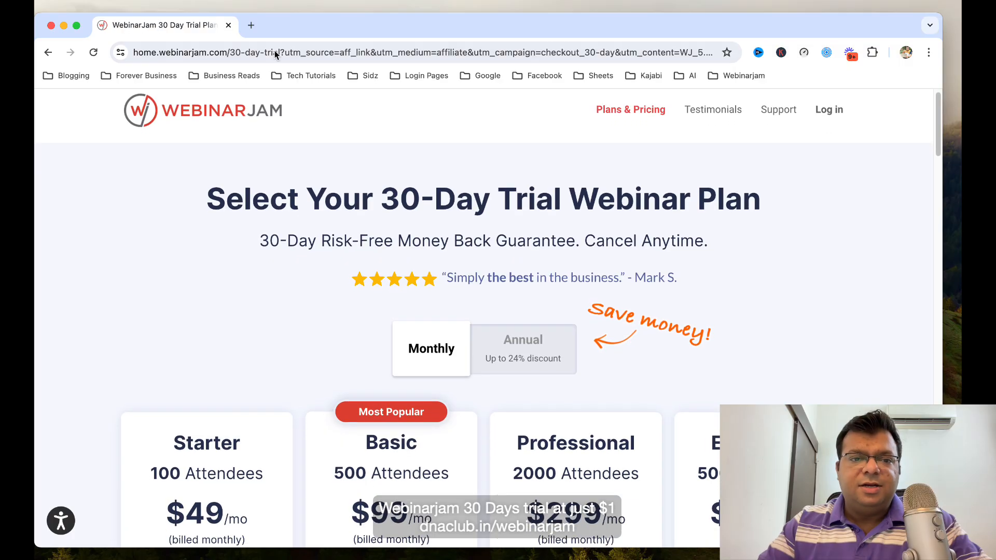
{"action": "scroll", "coordinate": [308, 253], "scroll_direction": "up", "scroll_amount": 1}
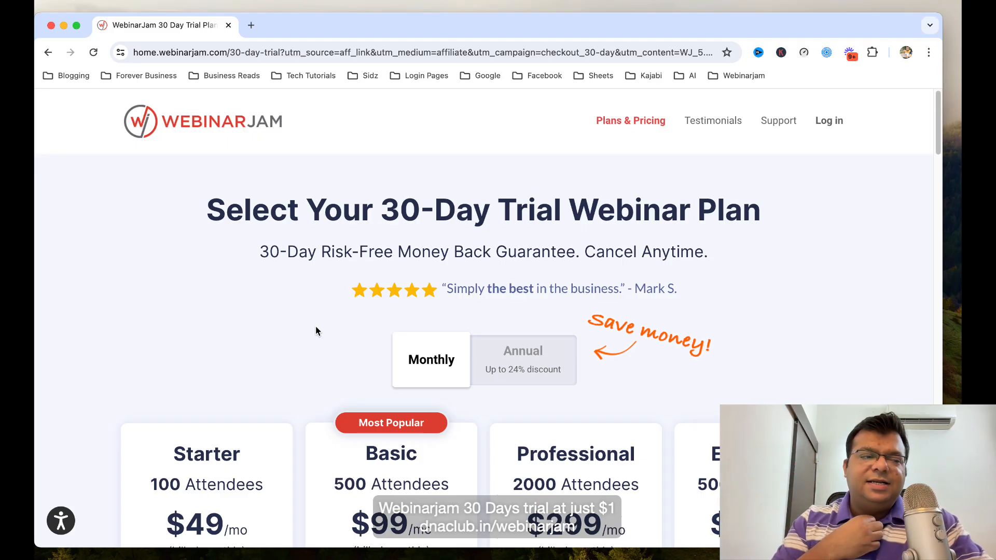
Open the webinar registration page at dnaclub.in/mmo in a new browser tab.
{"action": "left_click", "coordinate": [251, 26]}
{"action": "type", "text": "dnaclub.in/dnagoldadm"}
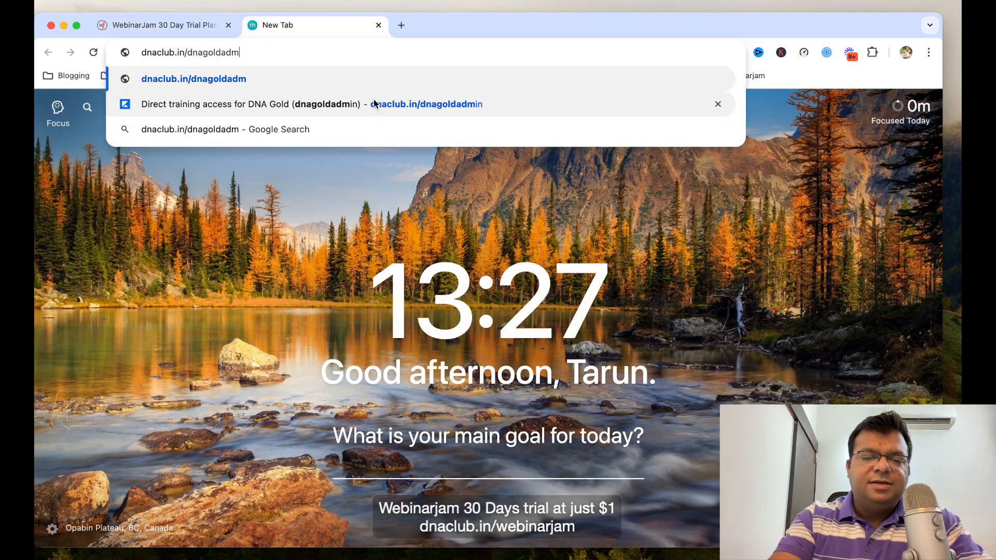
{"action": "key", "text": "BackSpace"}
{"action": "key", "text": "BackSpace"}
{"action": "key", "text": "BackSpace"}
{"action": "key", "text": "BackSpace"}
{"action": "key", "text": "BackSpace"}
{"action": "key", "text": "BackSpace"}
{"action": "type", "text": "mmo"}
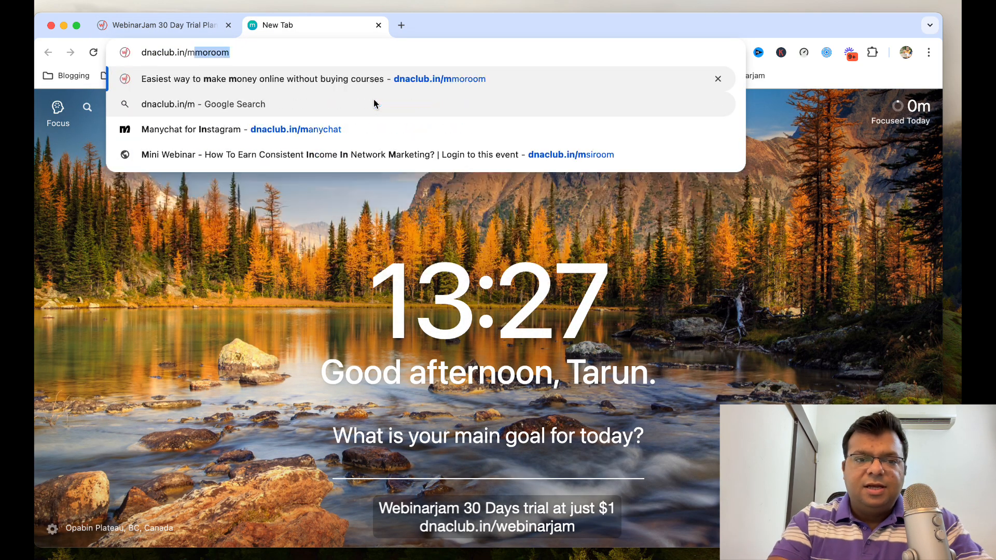
{"action": "key", "text": "Return"}
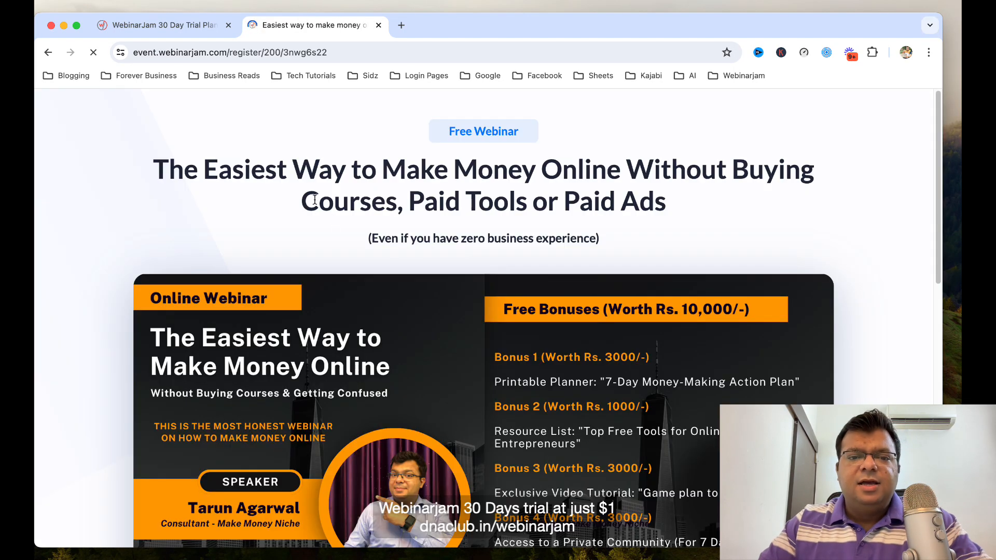
Look over the registration page and highlight part of its headline about making money online.
{"action": "scroll", "coordinate": [658, 234], "scroll_direction": "down", "scroll_amount": 3}
{"action": "scroll", "coordinate": [284, 185], "scroll_direction": "up", "scroll_amount": 3}
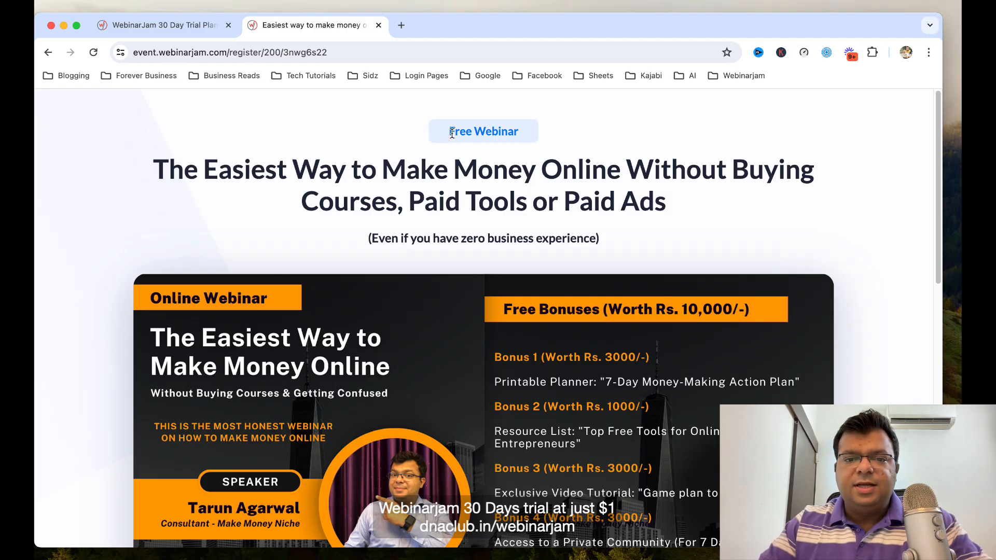
{"action": "left_click_drag", "start_coordinate": [333, 171], "coordinate": [620, 203]}
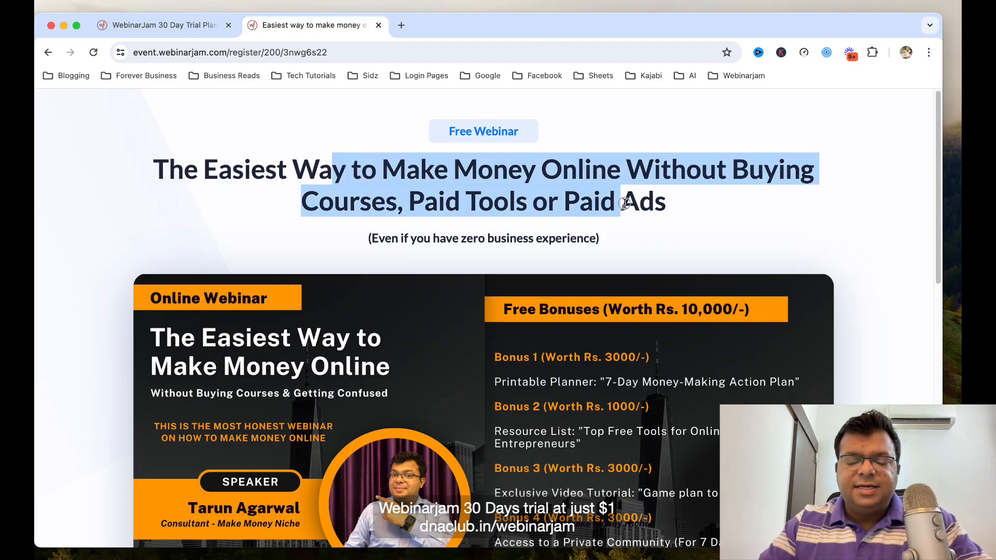
{"action": "left_click", "coordinate": [446, 237]}
Go through the webinar banner and description, and show the available session dates in the registration form.
{"action": "scroll", "coordinate": [578, 239], "scroll_direction": "down", "scroll_amount": 4}
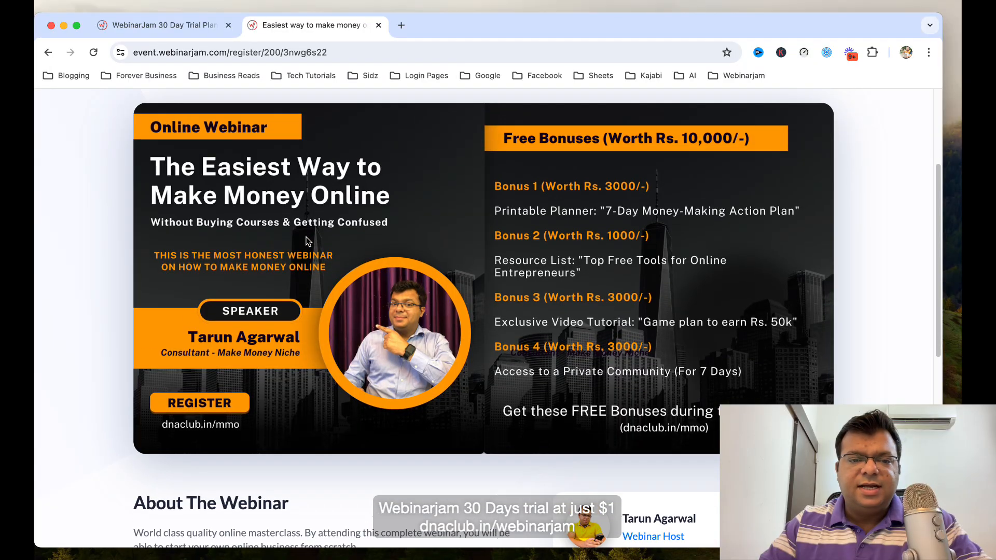
{"action": "scroll", "coordinate": [572, 317], "scroll_direction": "down", "scroll_amount": 7}
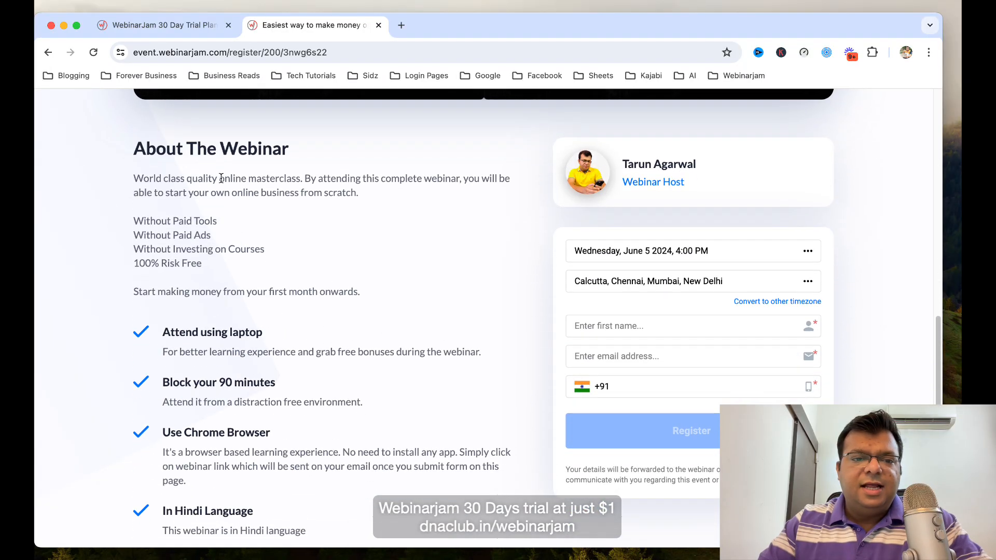
{"action": "left_click", "coordinate": [683, 251]}
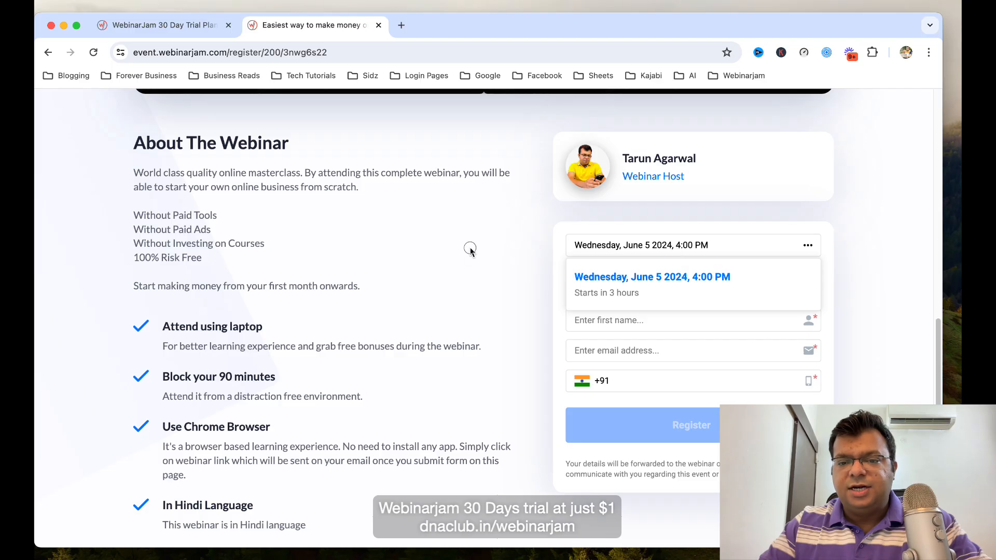
Close the session date list and look over the rest of the make-money-online registration page.
{"action": "left_click", "coordinate": [506, 245]}
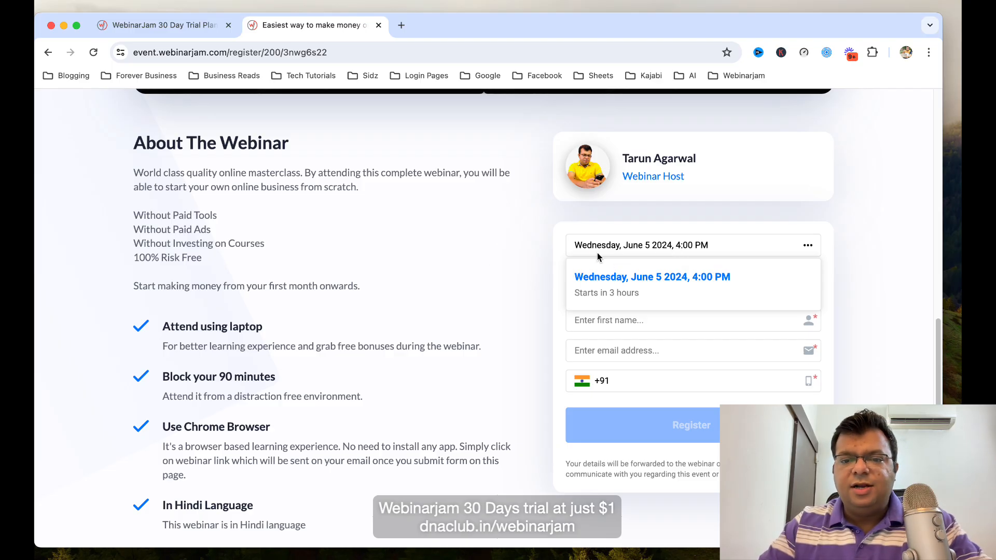
{"action": "left_click", "coordinate": [835, 251]}
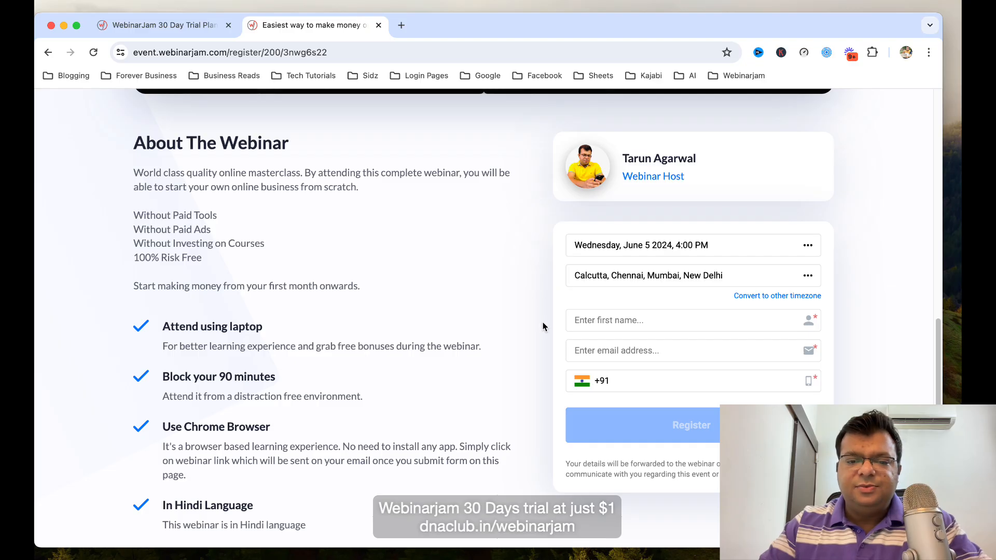
{"action": "scroll", "coordinate": [542, 326], "scroll_direction": "down", "scroll_amount": 1}
{"action": "scroll", "coordinate": [540, 326], "scroll_direction": "up", "scroll_amount": 8}
{"action": "scroll", "coordinate": [539, 325], "scroll_direction": "down", "scroll_amount": 5}
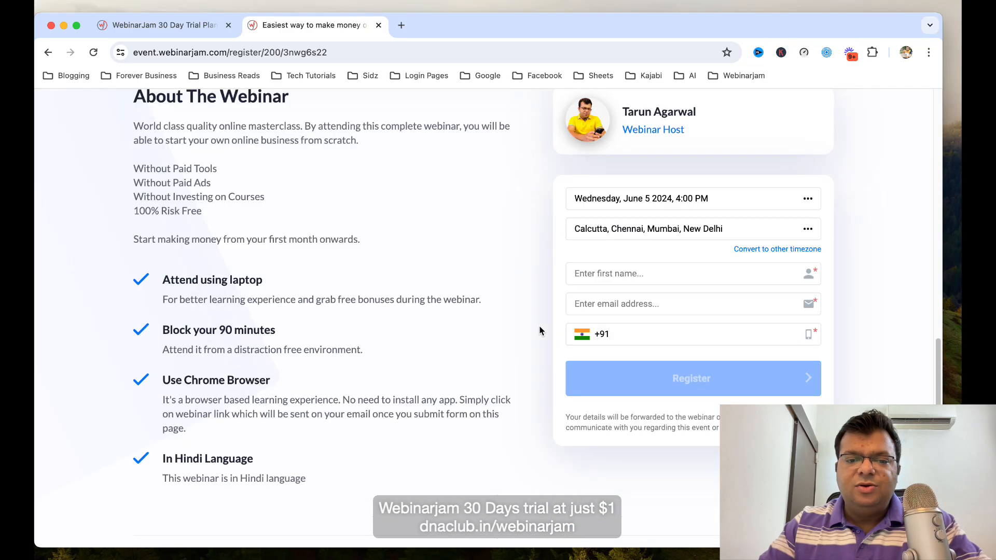
Open the webinar registration page at dnaclub.in/3secrets in the current tab.
{"action": "scroll", "coordinate": [540, 326], "scroll_direction": "up", "scroll_amount": 10}
{"action": "left_click", "coordinate": [459, 56]}
{"action": "type", "text": "dnaclub.in/mmor"}
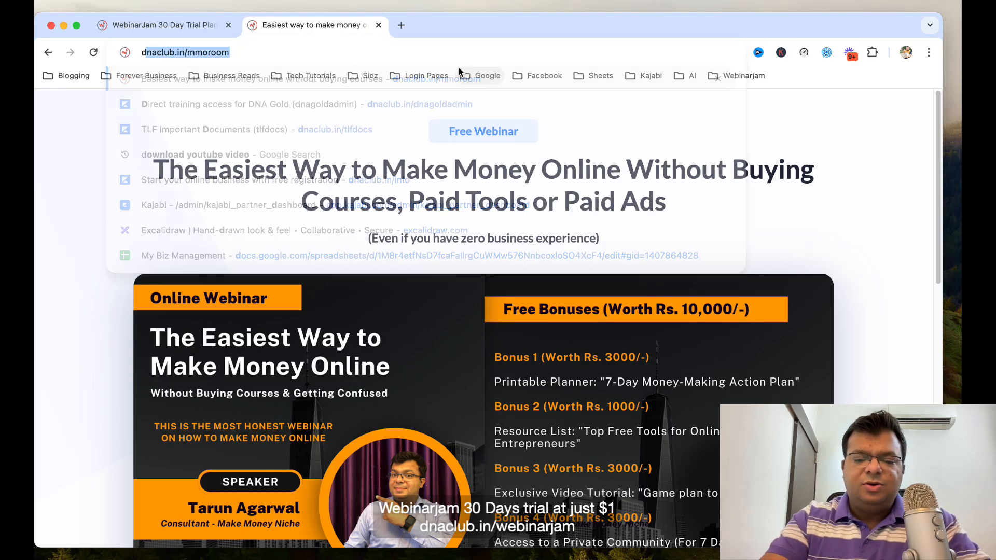
{"action": "key", "text": "BackSpace"}
{"action": "key", "text": "BackSpace"}
{"action": "key", "text": "BackSpace"}
{"action": "key", "text": "BackSpace"}
{"action": "key", "text": "BackSpace"}
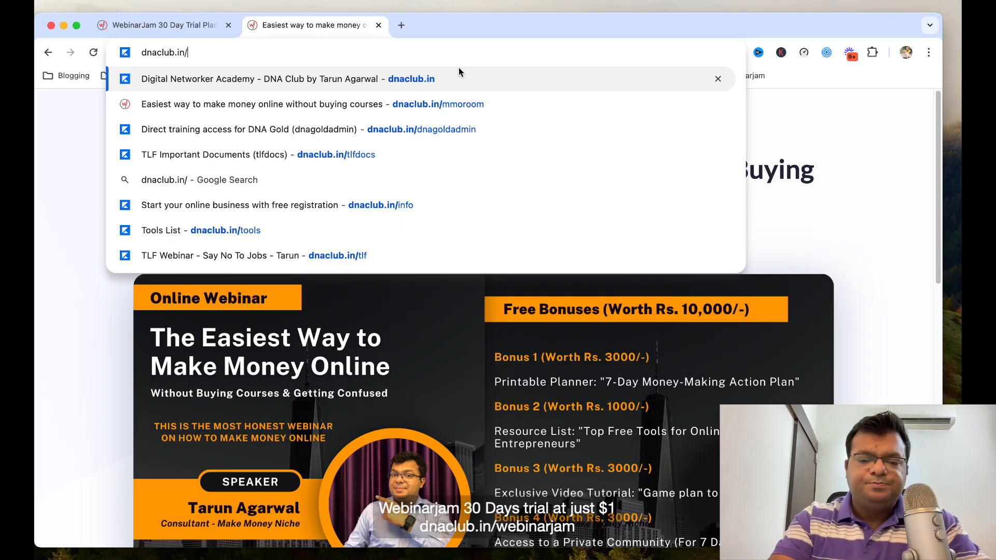
{"action": "type", "text": "3secrets"}
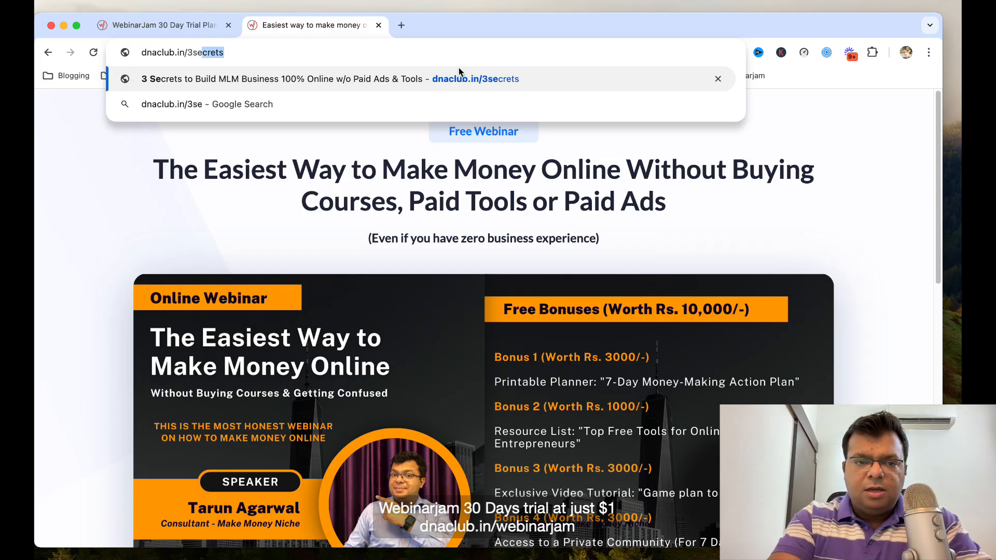
{"action": "key", "text": "Return"}
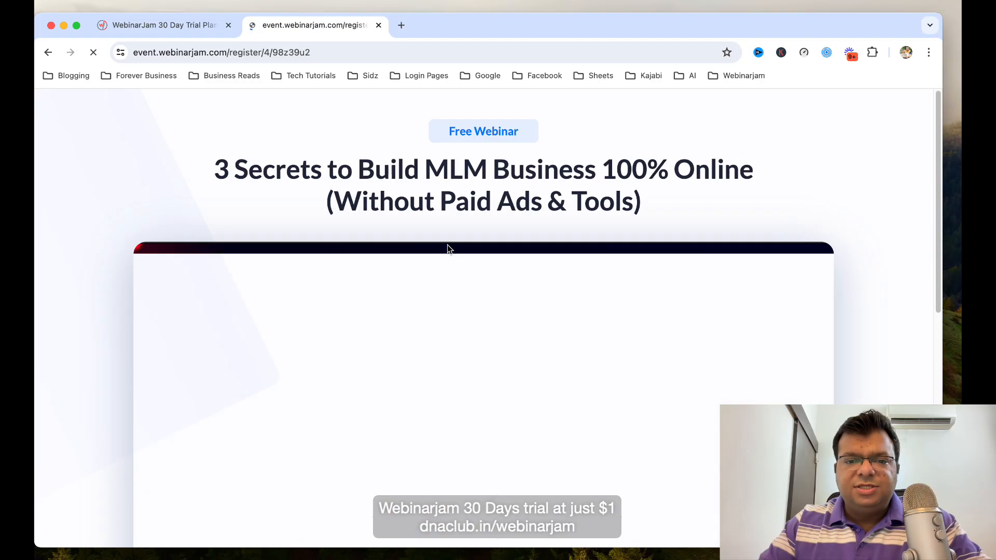
Go through the 3 Secrets webinar page and show the available session dates in its registration form.
{"action": "scroll", "coordinate": [593, 282], "scroll_direction": "down", "scroll_amount": 2}
{"action": "scroll", "coordinate": [593, 283], "scroll_direction": "down", "scroll_amount": 7}
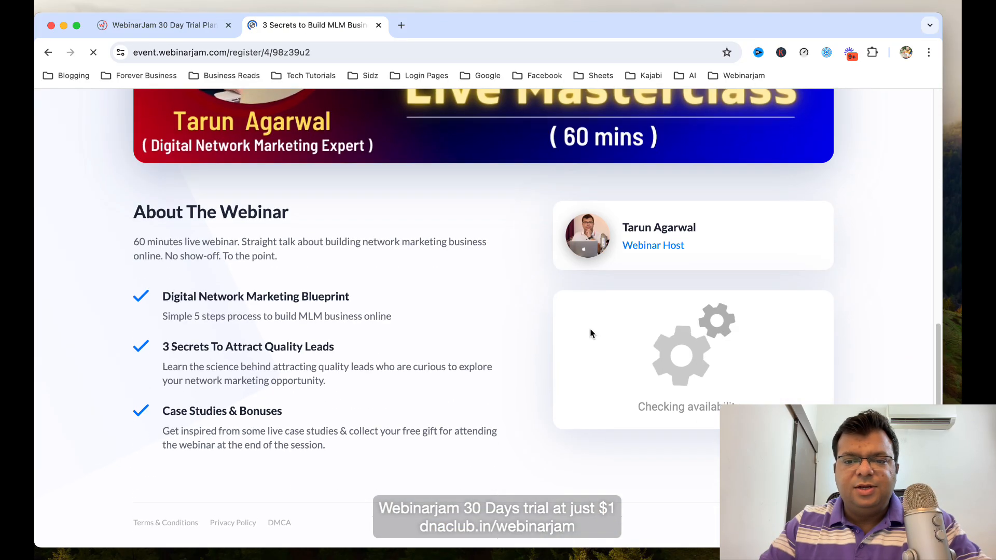
{"action": "left_click", "coordinate": [624, 310]}
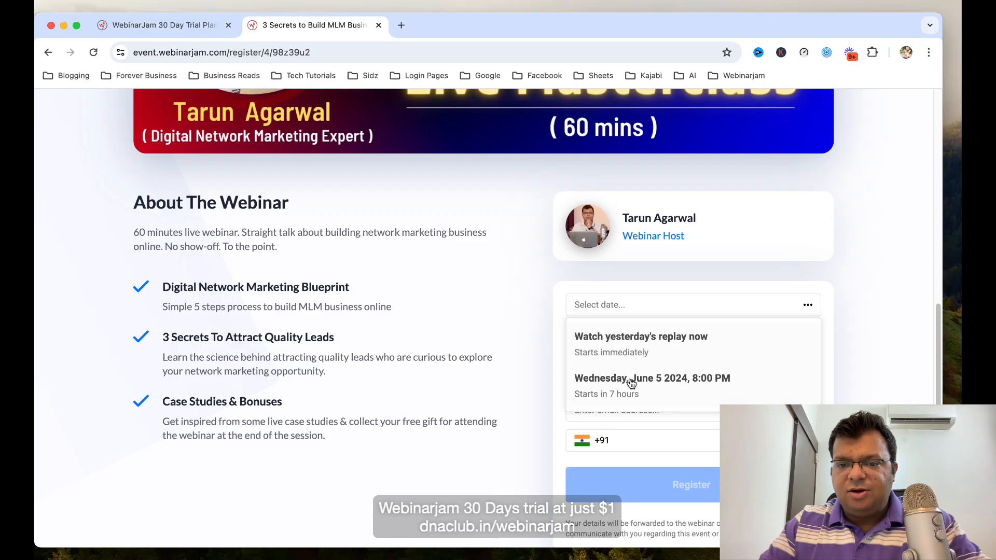
{"action": "scroll", "coordinate": [502, 323], "scroll_direction": "up", "scroll_amount": 8}
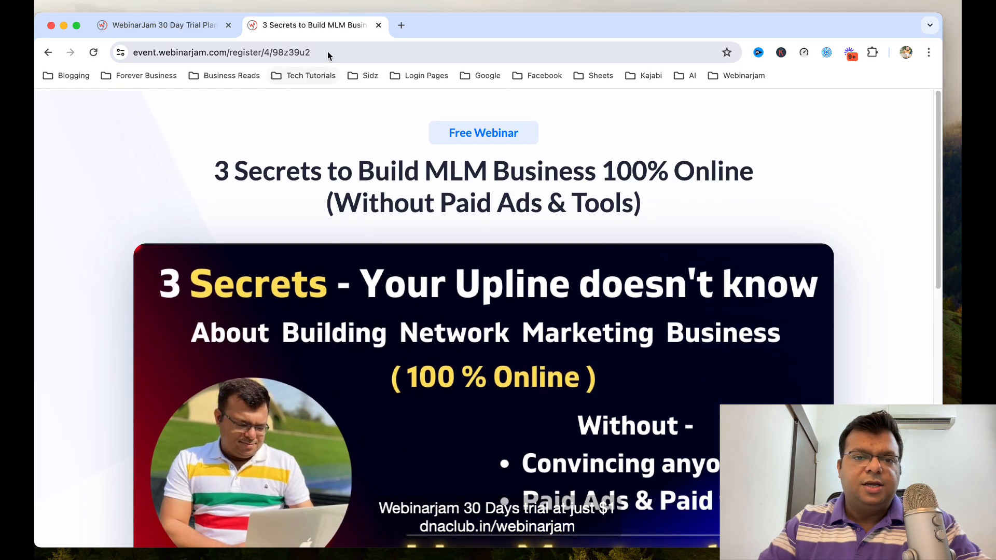
Open the webinar registration page at dnaclub.in/roadmap in the same tab.
{"action": "left_click", "coordinate": [328, 51]}
{"action": "type", "text": "dna"}
{"action": "key", "text": "Right"}
{"action": "key", "text": "BackSpace"}
{"action": "key", "text": "BackSpace"}
{"action": "key", "text": "BackSpace"}
{"action": "key", "text": "BackSpace"}
{"action": "key", "text": "BackSpace"}
{"action": "key", "text": "BackSpace"}
{"action": "key", "text": "BackSpace"}
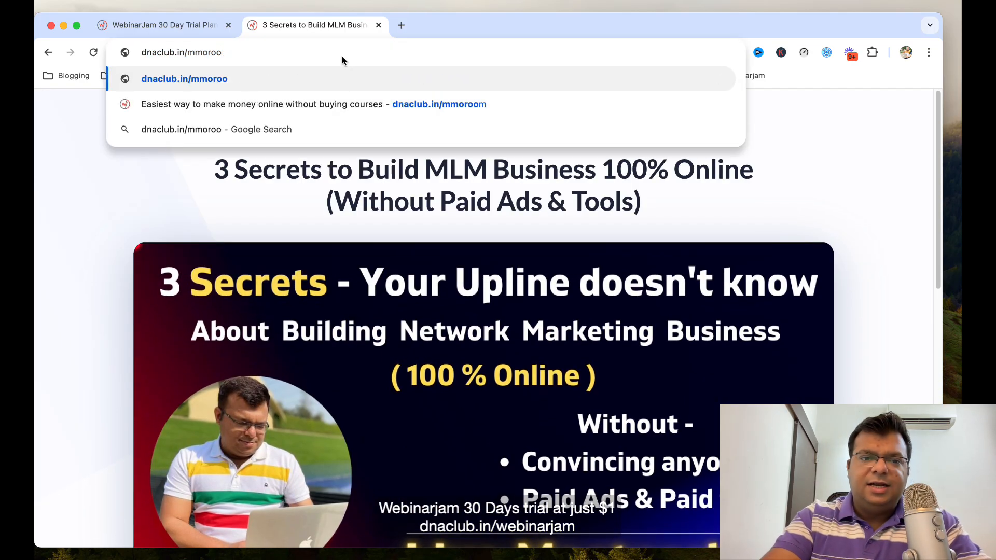
{"action": "type", "text": "ro"}
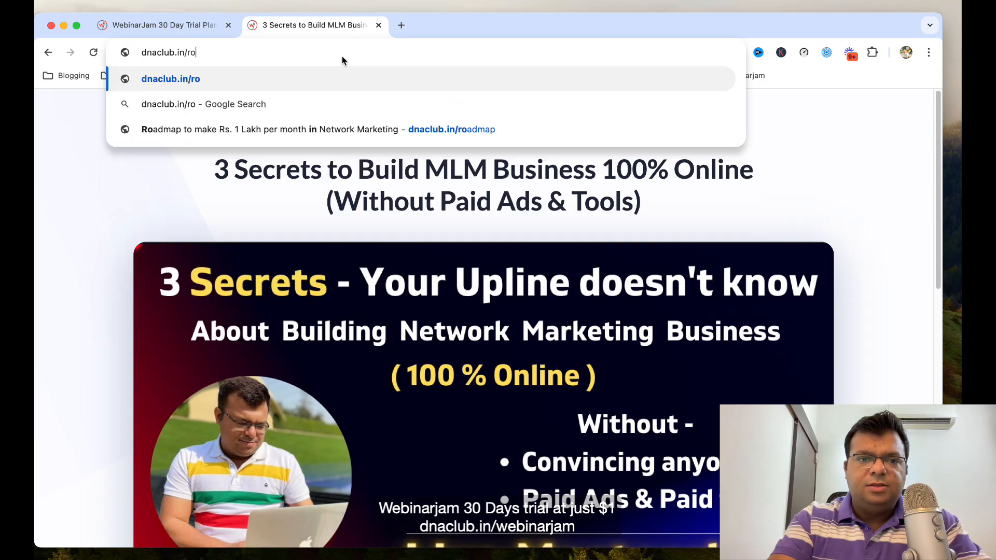
{"action": "type", "text": "admap"}
{"action": "key", "text": "Return"}
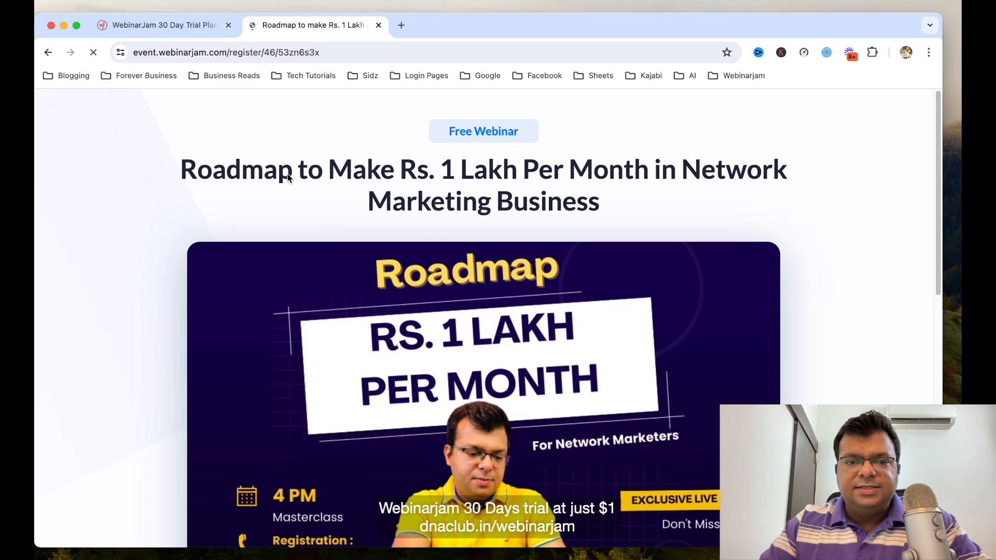
Go through the roadmap webinar's banner, description and registration form, including its session date field.
{"action": "scroll", "coordinate": [489, 383], "scroll_direction": "down", "scroll_amount": 10}
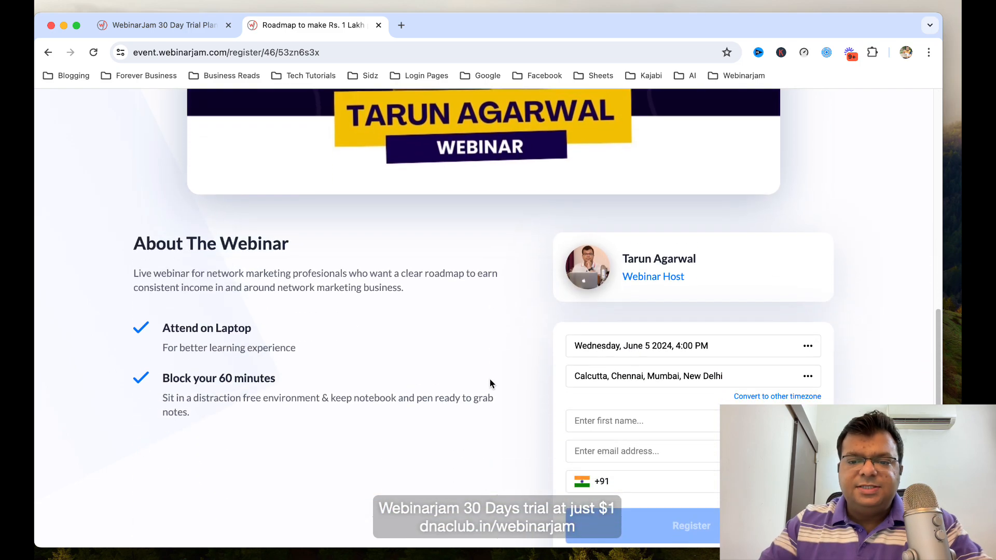
{"action": "scroll", "coordinate": [489, 383], "scroll_direction": "down", "scroll_amount": 2}
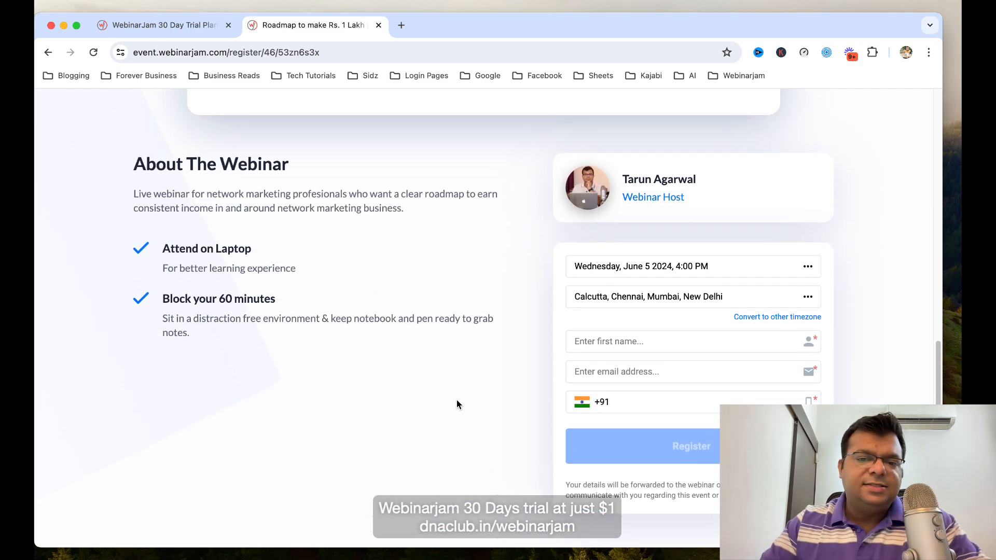
{"action": "scroll", "coordinate": [451, 400], "scroll_direction": "up", "scroll_amount": 5}
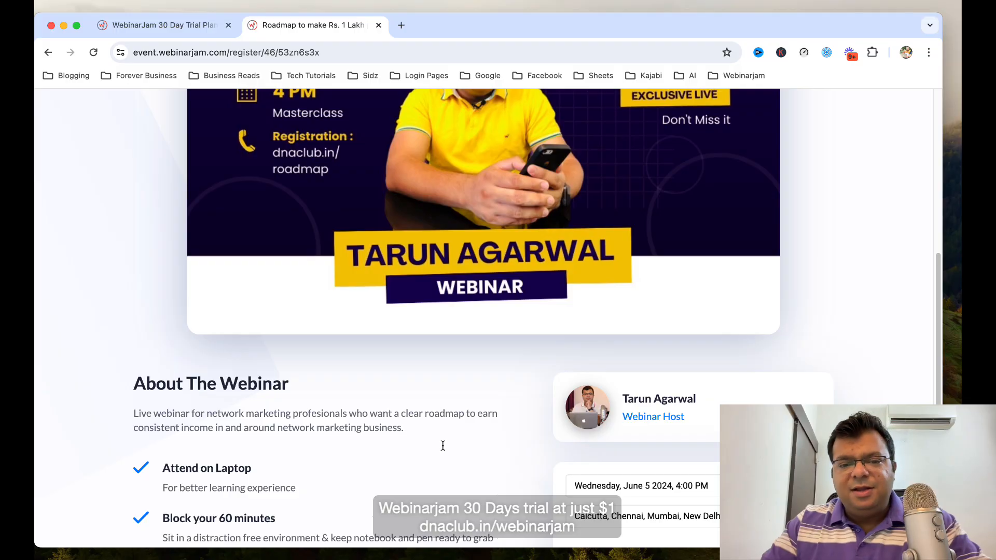
{"action": "scroll", "coordinate": [478, 443], "scroll_direction": "down", "scroll_amount": 3}
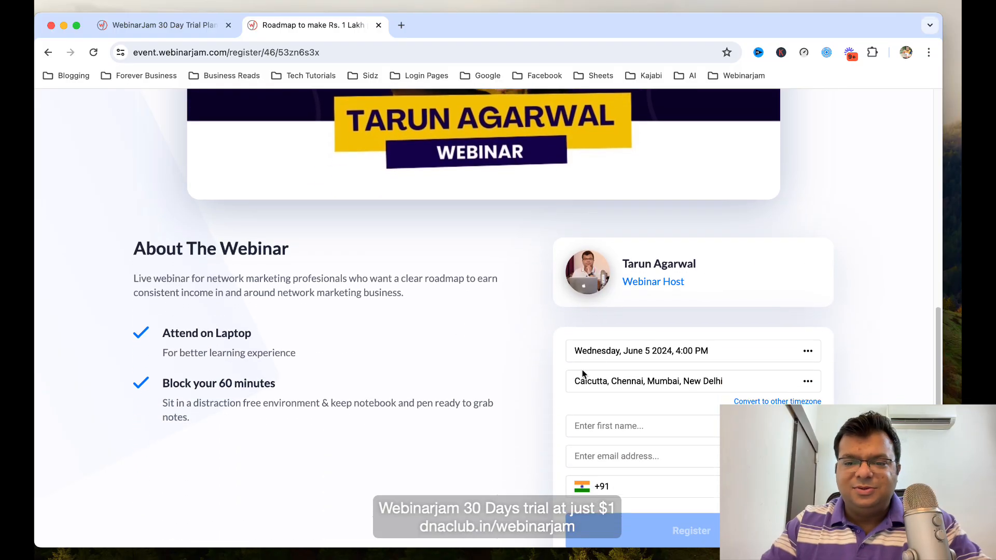
{"action": "left_click", "coordinate": [602, 357]}
{"action": "scroll", "coordinate": [476, 334], "scroll_direction": "up", "scroll_amount": 6}
Close the roadmap registration page's tab and open a new browser tab.
{"action": "left_click", "coordinate": [361, 54]}
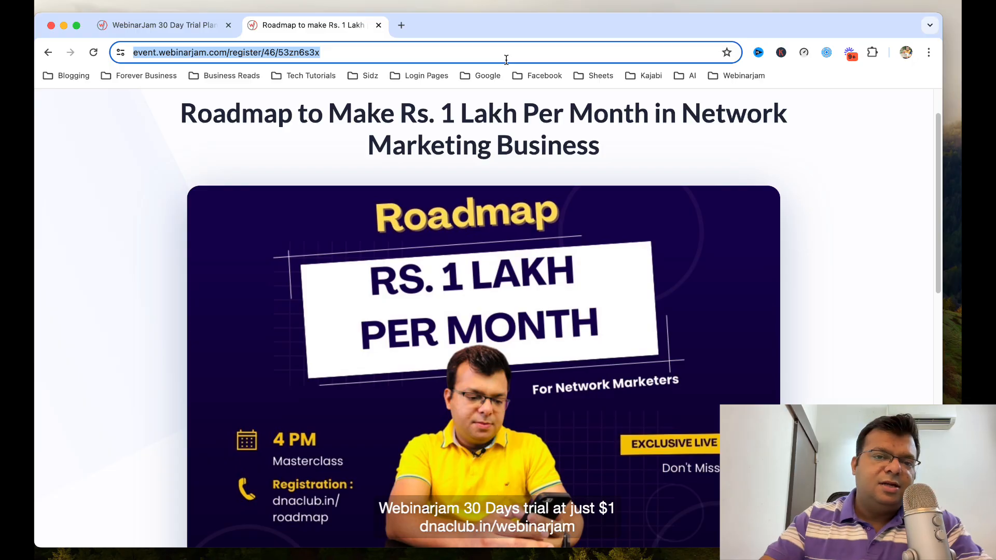
{"action": "left_click", "coordinate": [379, 24]}
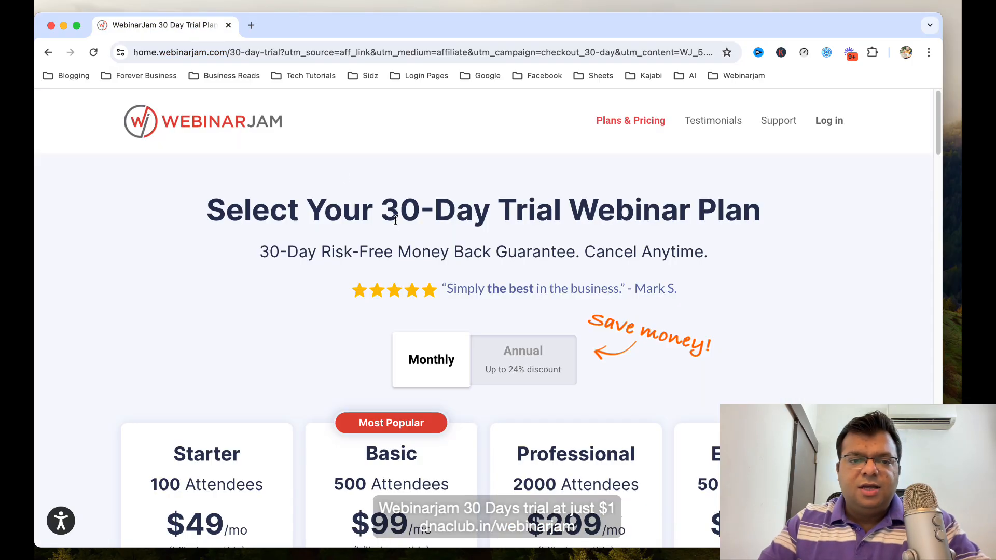
{"action": "left_click", "coordinate": [251, 25]}
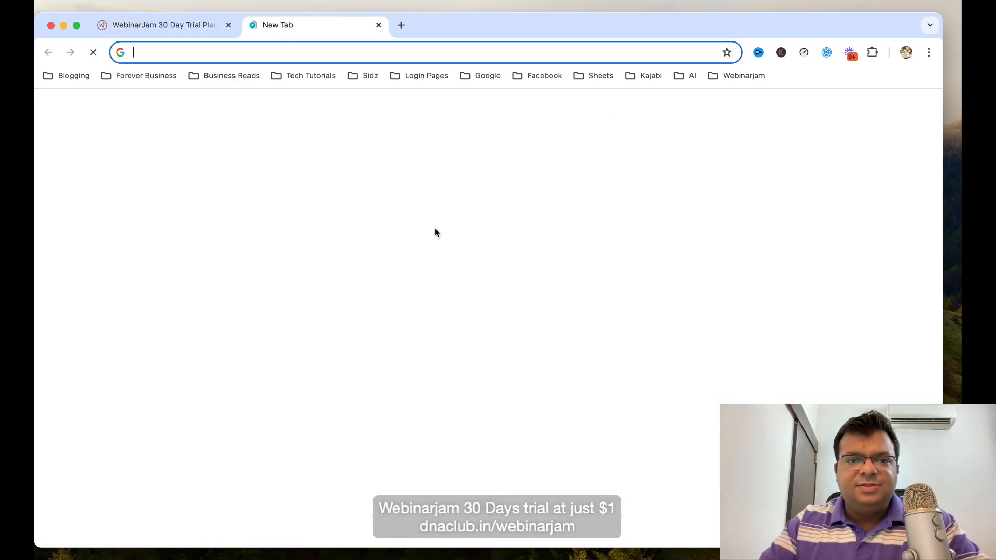
{"action": "left_click", "coordinate": [643, 75]}
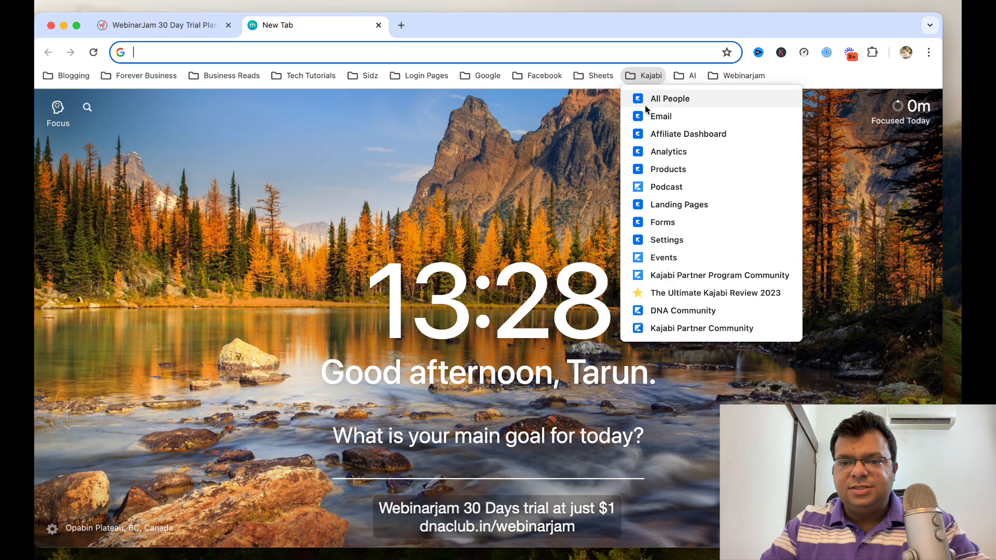
{"action": "left_click", "coordinate": [454, 51]}
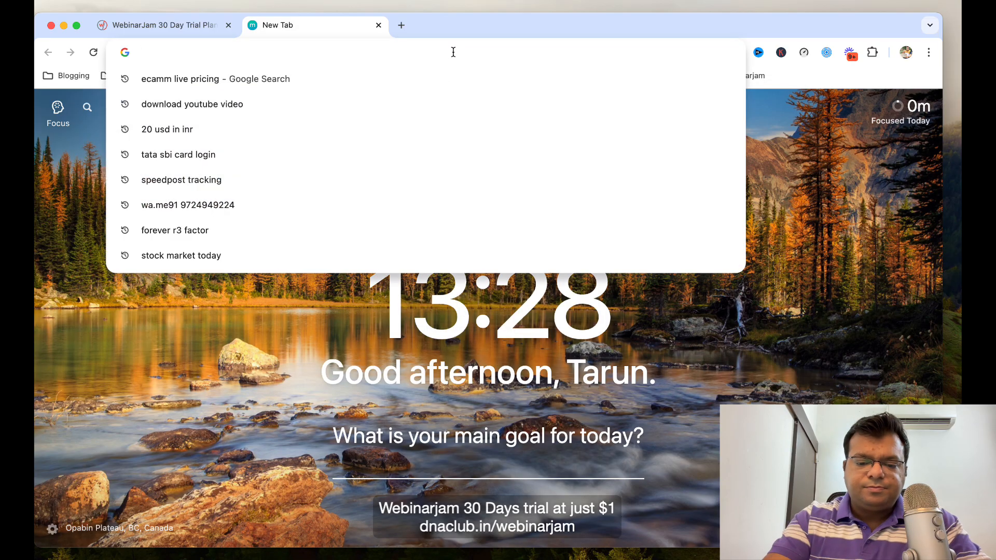
{"action": "type", "text": "webinar"}
{"action": "key", "text": "Escape"}
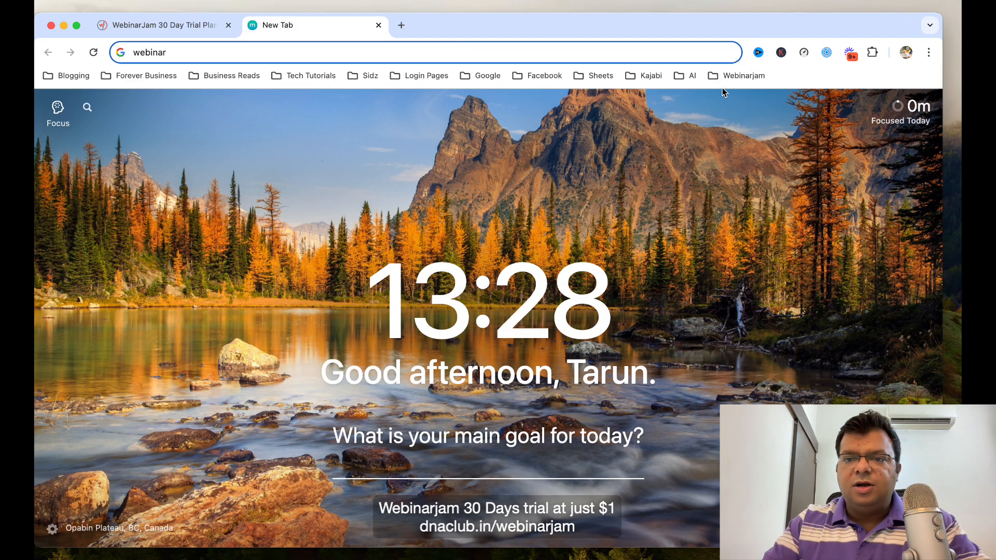
Open the bookmarked WebinarJam app and access the EverWebinar webinars.
{"action": "left_click", "coordinate": [737, 76]}
{"action": "left_click", "coordinate": [769, 117]}
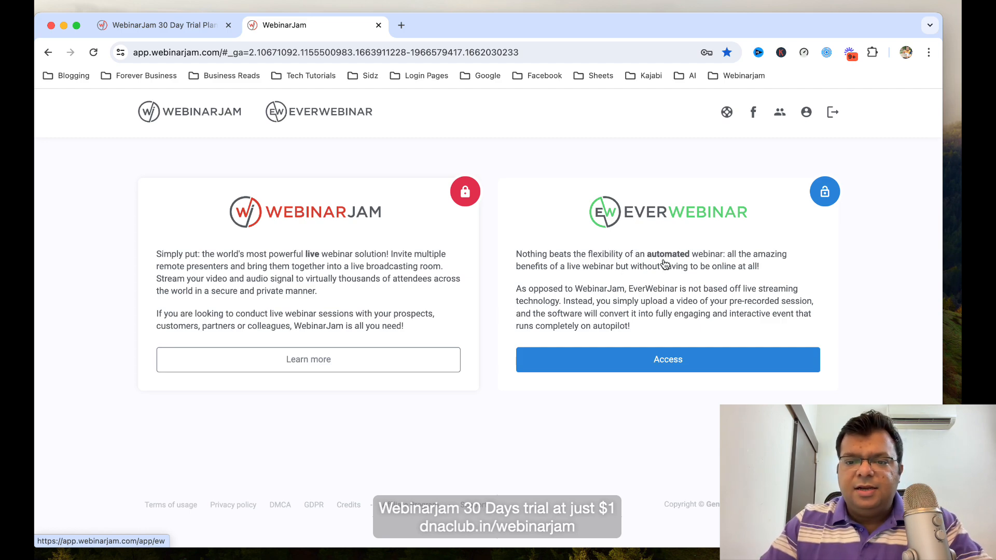
{"action": "left_click", "coordinate": [703, 365]}
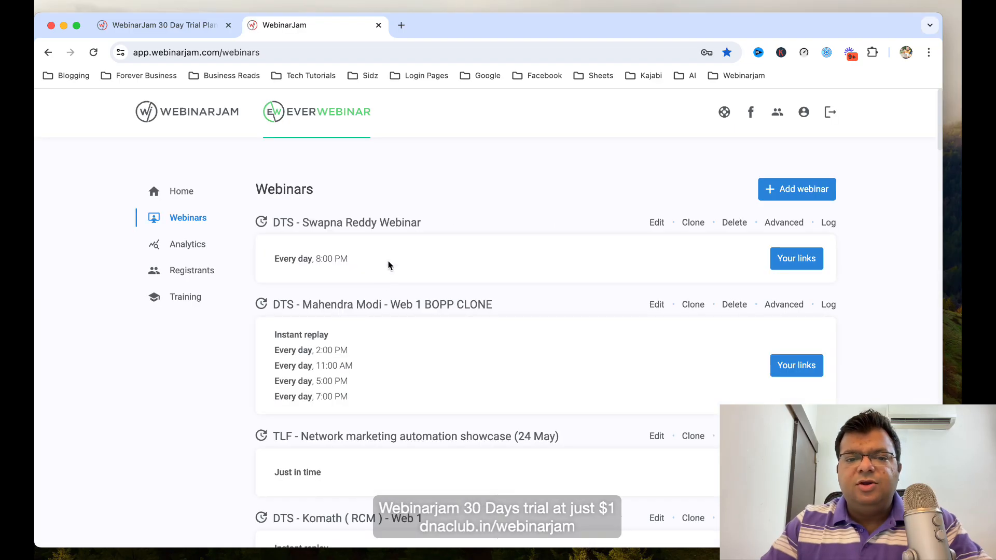
Look over the list of existing automated webinars and their schedules.
{"action": "scroll", "coordinate": [456, 327], "scroll_direction": "down", "scroll_amount": 10}
{"action": "scroll", "coordinate": [456, 324], "scroll_direction": "up", "scroll_amount": 10}
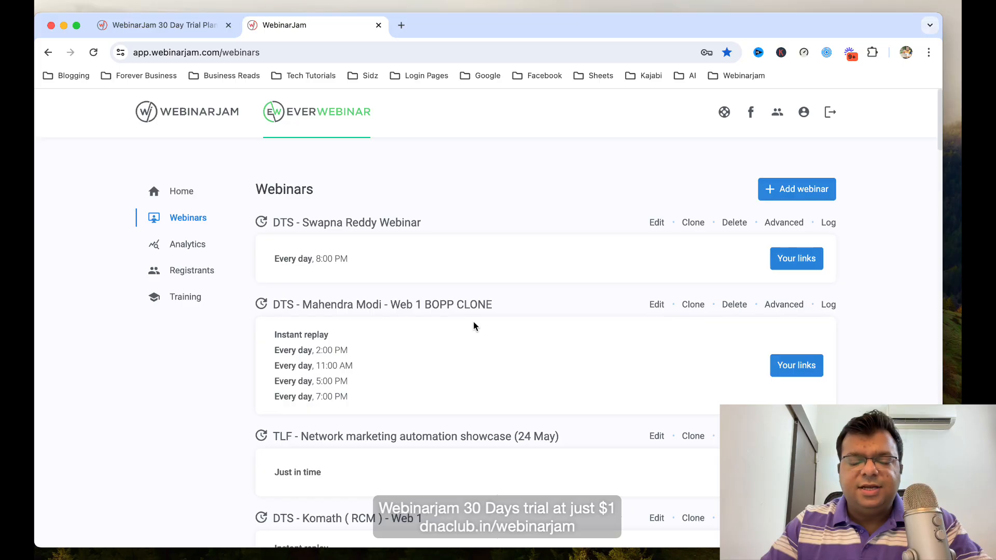
{"action": "left_click", "coordinate": [553, 193]}
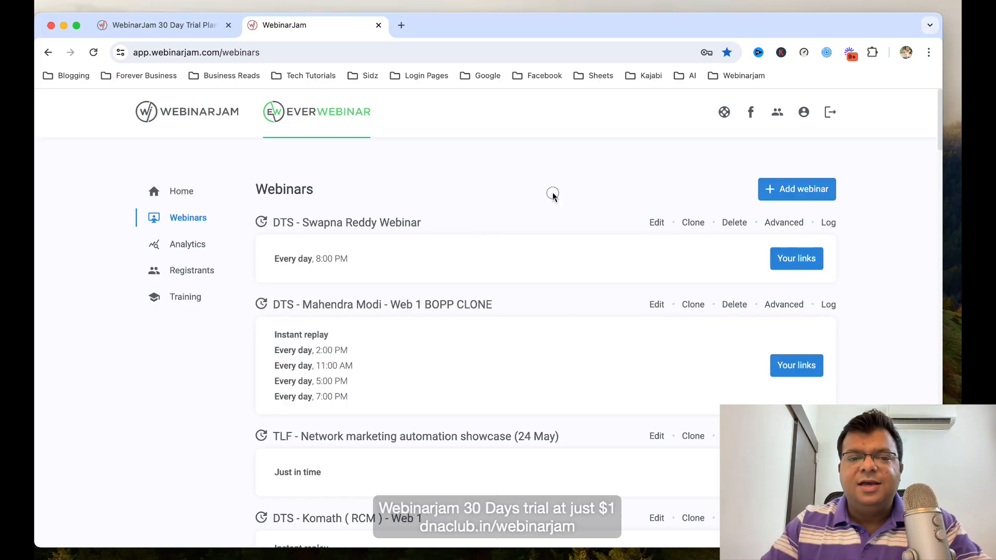
Start adding a new EverWebinar webinar and view the source video options in its configuration.
{"action": "left_click", "coordinate": [820, 196]}
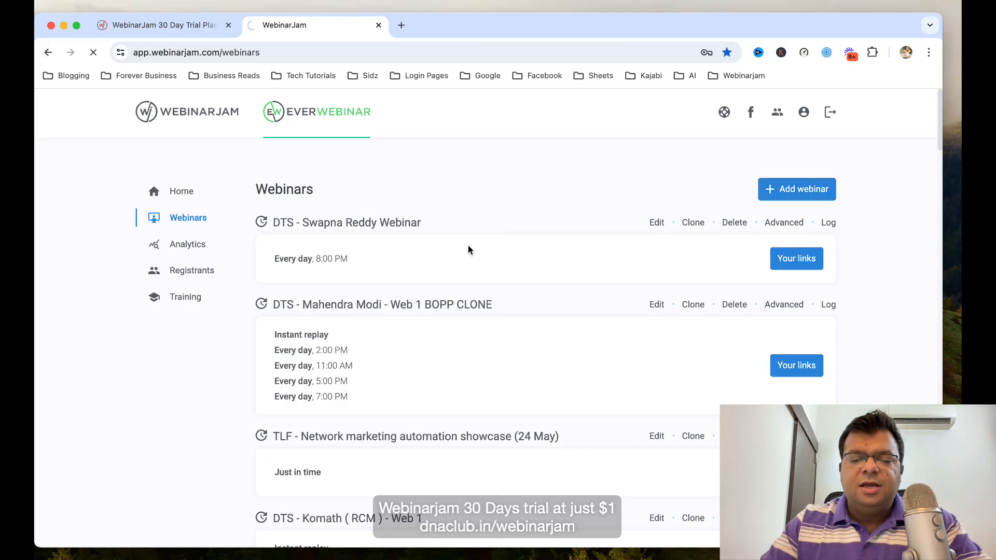
{"action": "scroll", "coordinate": [373, 284], "scroll_direction": "down", "scroll_amount": 1}
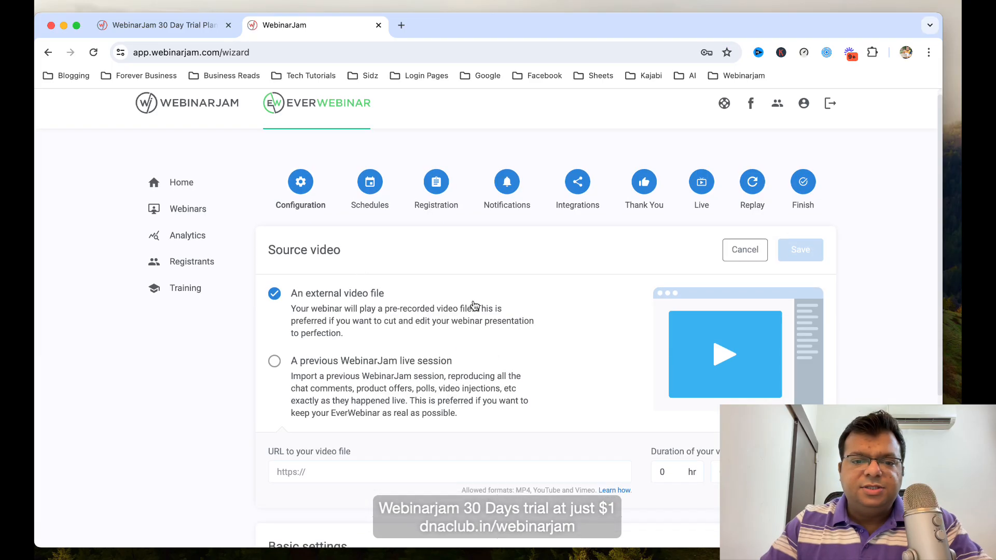
{"action": "scroll", "coordinate": [393, 317], "scroll_direction": "down", "scroll_amount": 1}
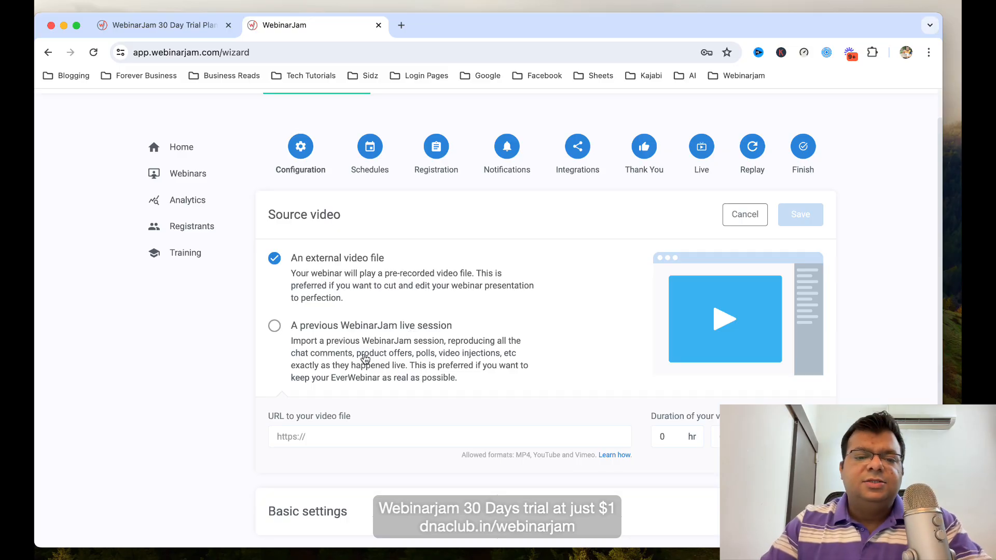
Try a previous WebinarJam live session as source: TLF (2) - English - Build Your Own Money Making Machines, Saturday, 6 Jan 2024 at 11:45 PM.
{"action": "left_click", "coordinate": [276, 328]}
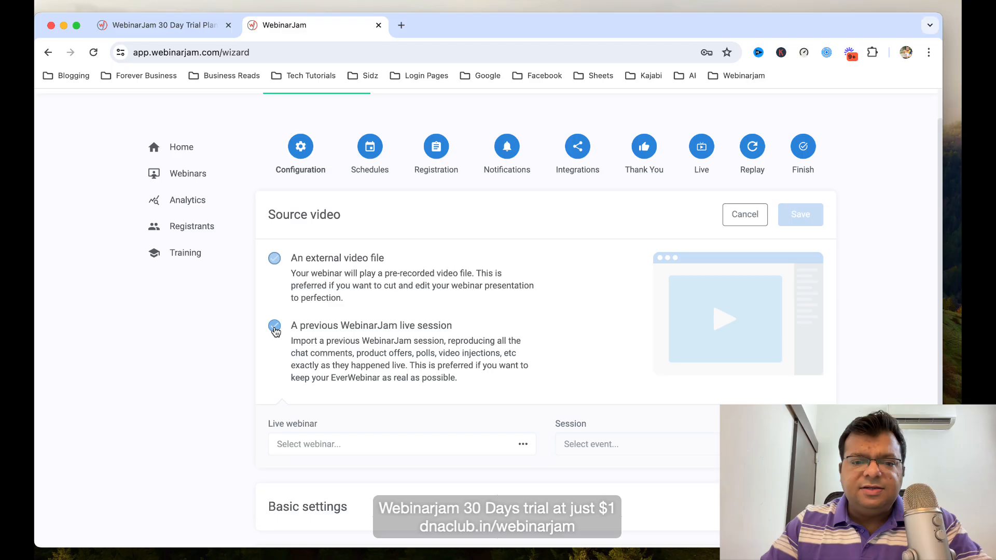
{"action": "left_click", "coordinate": [329, 445]}
{"action": "scroll", "coordinate": [395, 345], "scroll_direction": "down", "scroll_amount": 15}
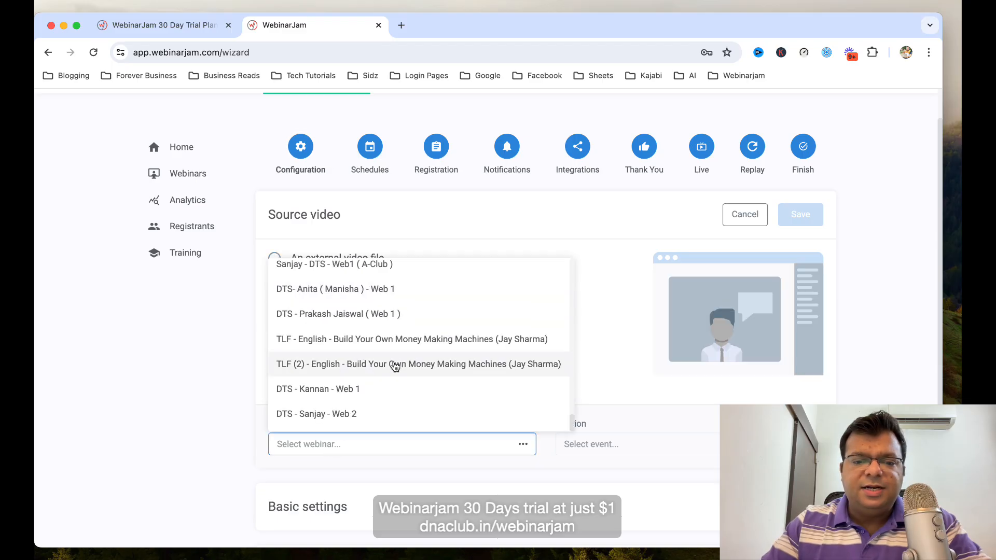
{"action": "scroll", "coordinate": [475, 368], "scroll_direction": "up", "scroll_amount": 5}
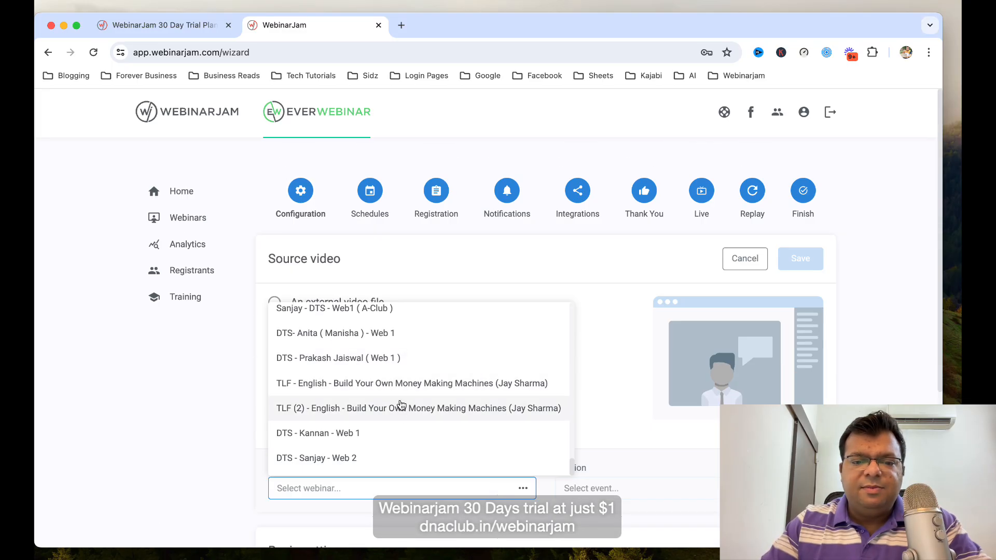
{"action": "left_click", "coordinate": [419, 411]}
{"action": "scroll", "coordinate": [519, 414], "scroll_direction": "down", "scroll_amount": 5}
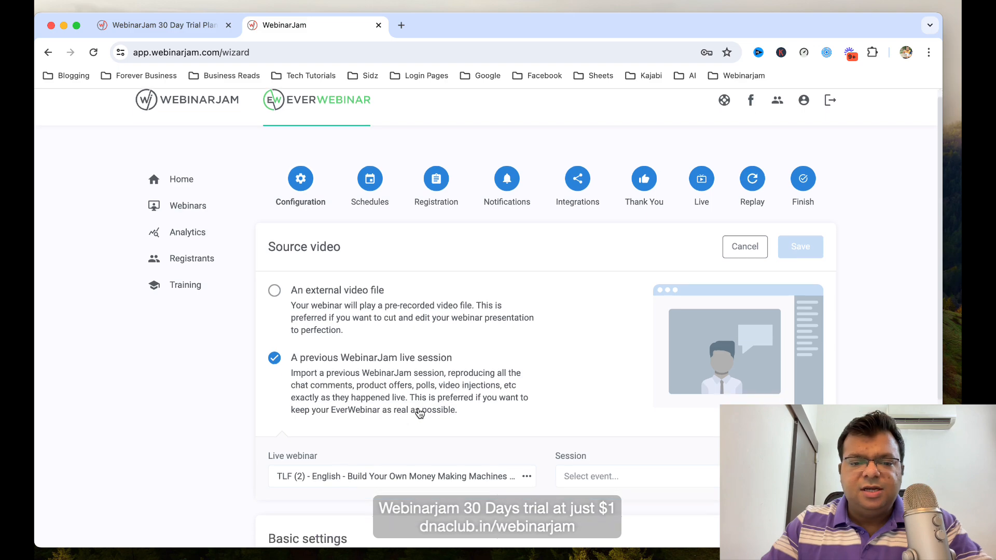
{"action": "left_click", "coordinate": [599, 369]}
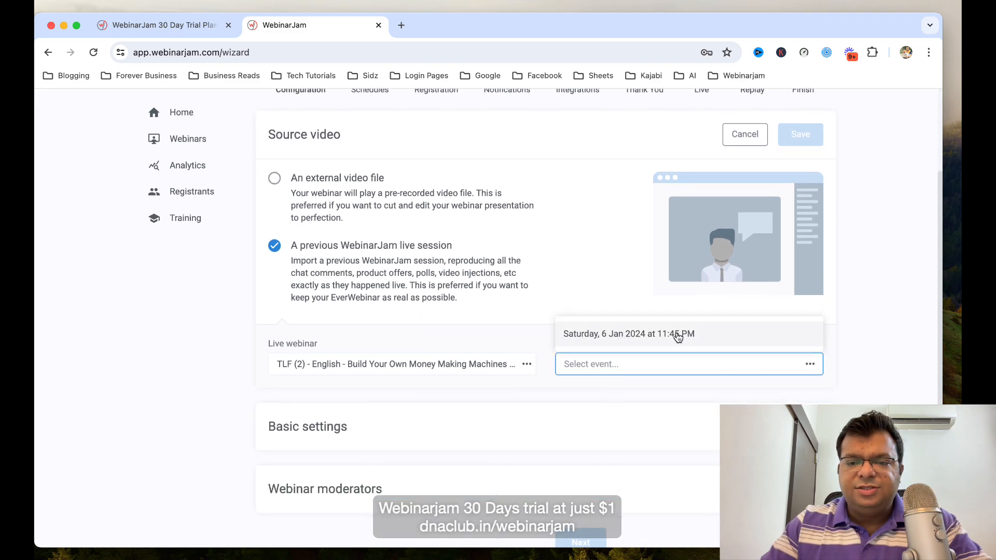
{"action": "left_click", "coordinate": [648, 334]}
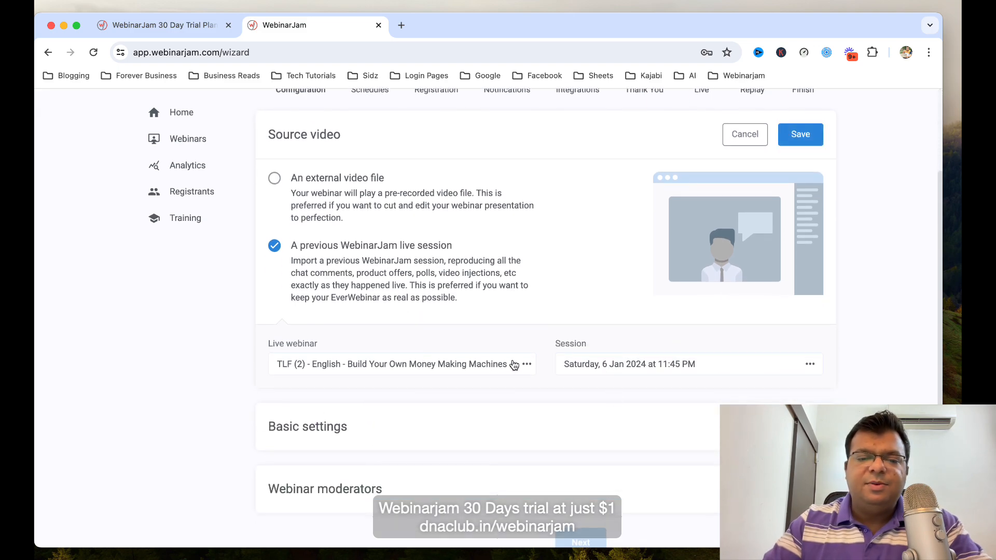
{"action": "scroll", "coordinate": [498, 358], "scroll_direction": "up", "scroll_amount": 2}
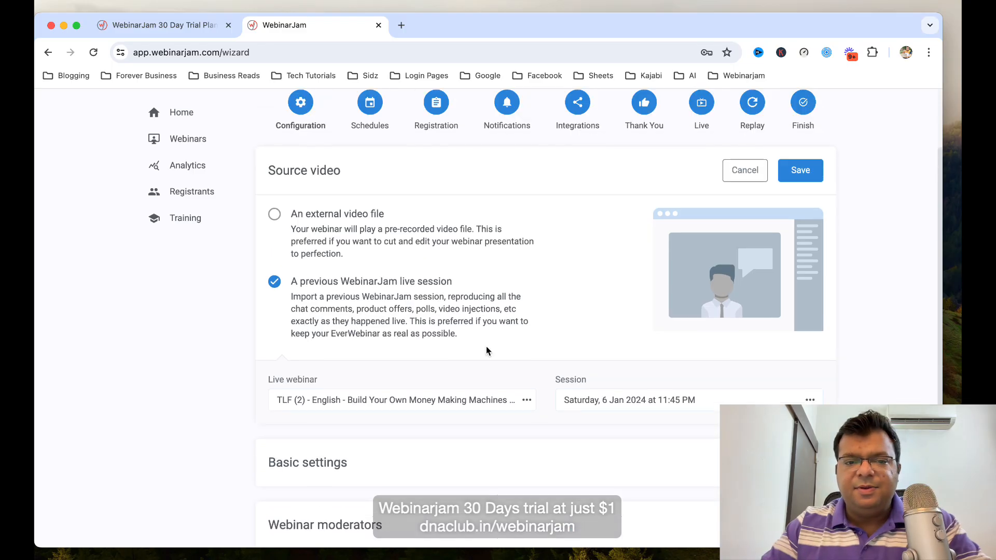
Set the source video to an external video file and check the allowed formats for its URL, including YouTube and Vimeo.
{"action": "left_click", "coordinate": [283, 233]}
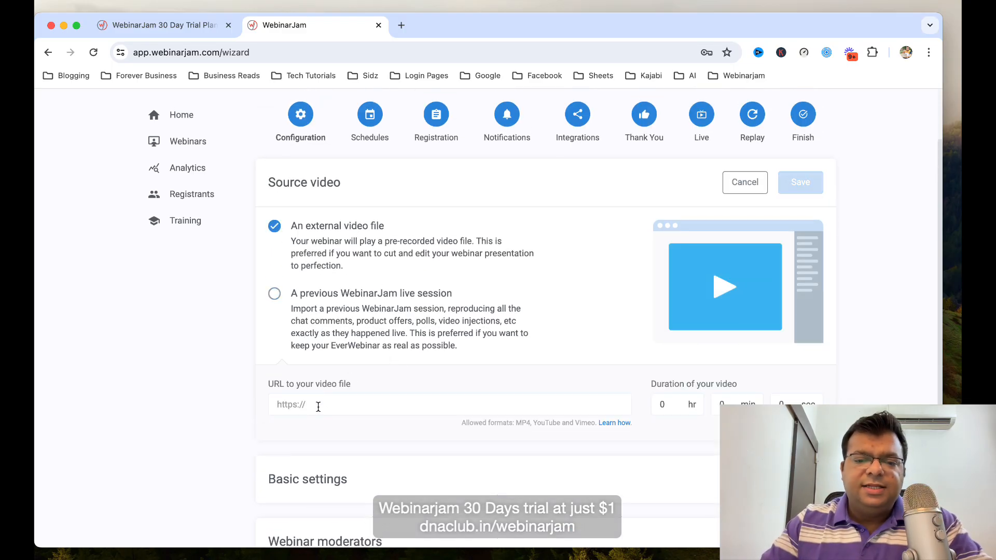
{"action": "scroll", "coordinate": [571, 410], "scroll_direction": "down", "scroll_amount": 2}
{"action": "double_click", "coordinate": [542, 385]}
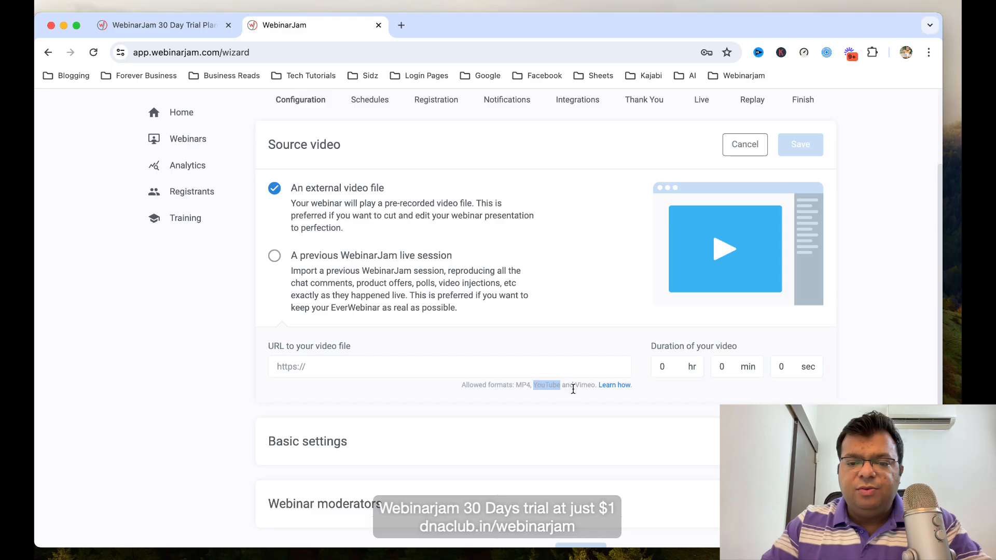
{"action": "double_click", "coordinate": [579, 384]}
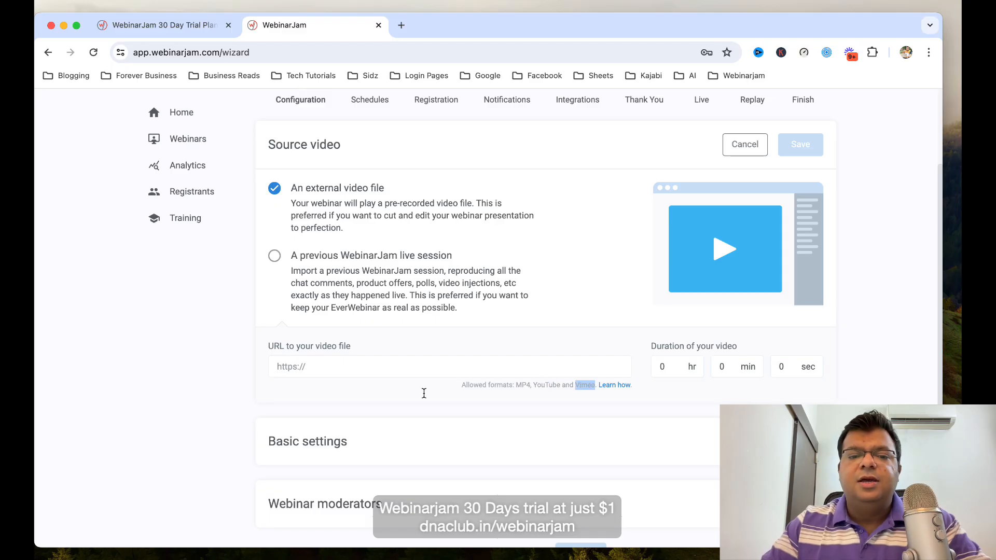
{"action": "left_click", "coordinate": [555, 384]}
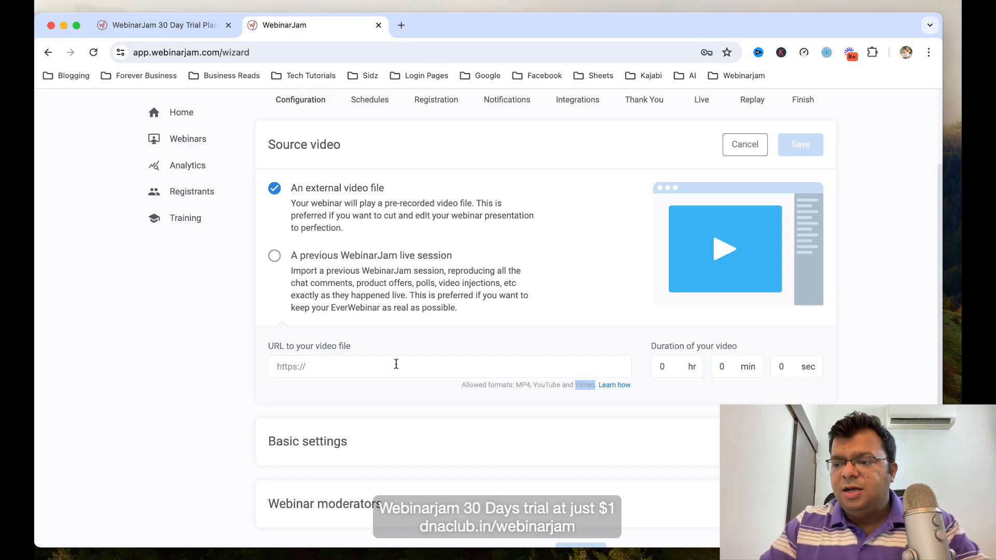
Open Vimeo in a new tab, open the TLF - Network marketing automation showcase video's management page, and dismiss the feedback request.
{"action": "left_click", "coordinate": [402, 27]}
{"action": "type", "text": "vi"}
{"action": "key", "text": "Return"}
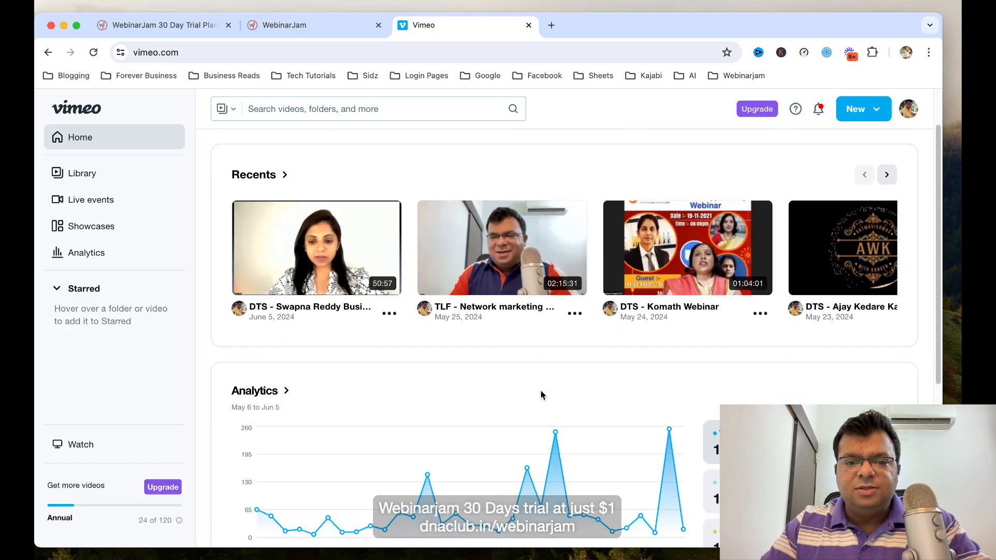
{"action": "left_click", "coordinate": [575, 376]}
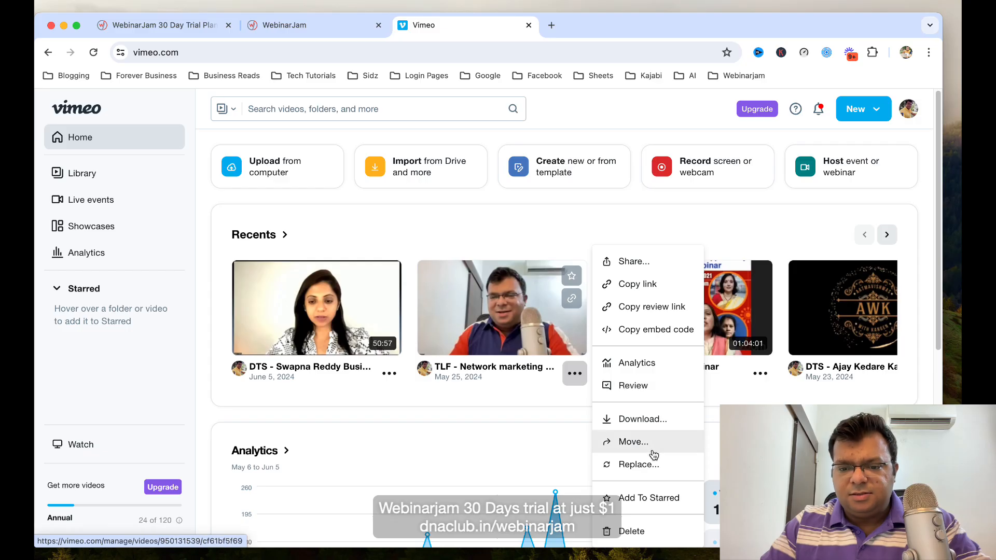
{"action": "left_click", "coordinate": [643, 464]}
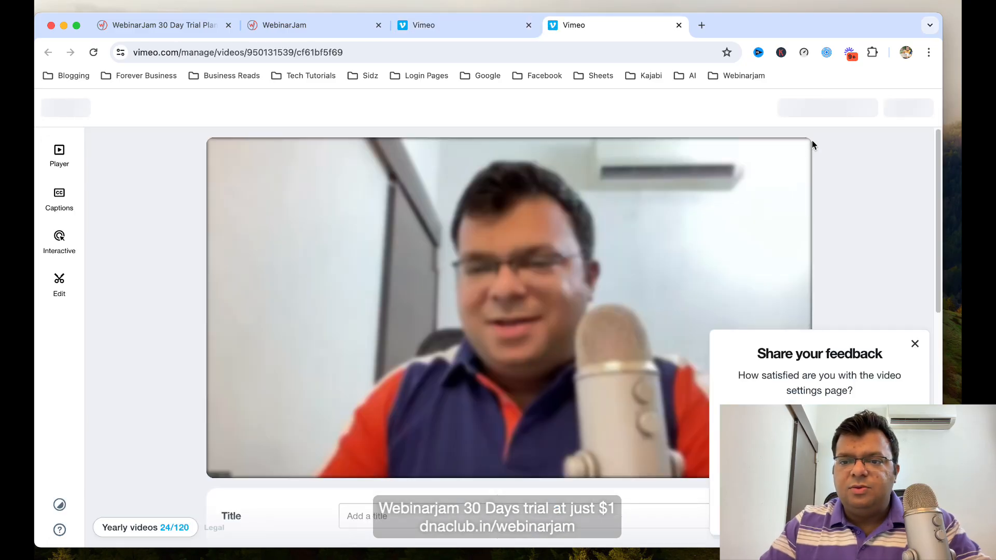
{"action": "left_click", "coordinate": [915, 345]}
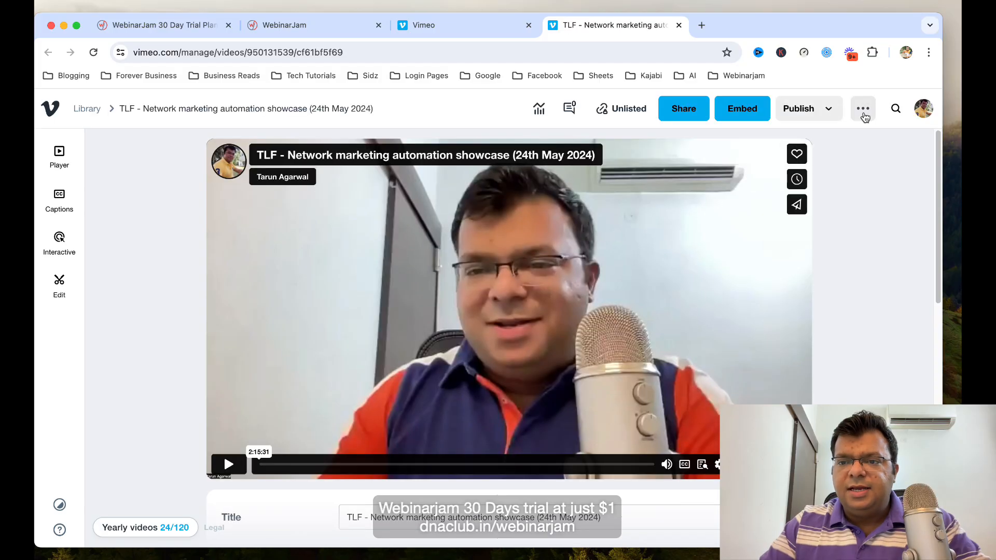
Copy the HD 1080p MP4 playback link from the Vimeo video's file links and close the list of links.
{"action": "left_click", "coordinate": [864, 117]}
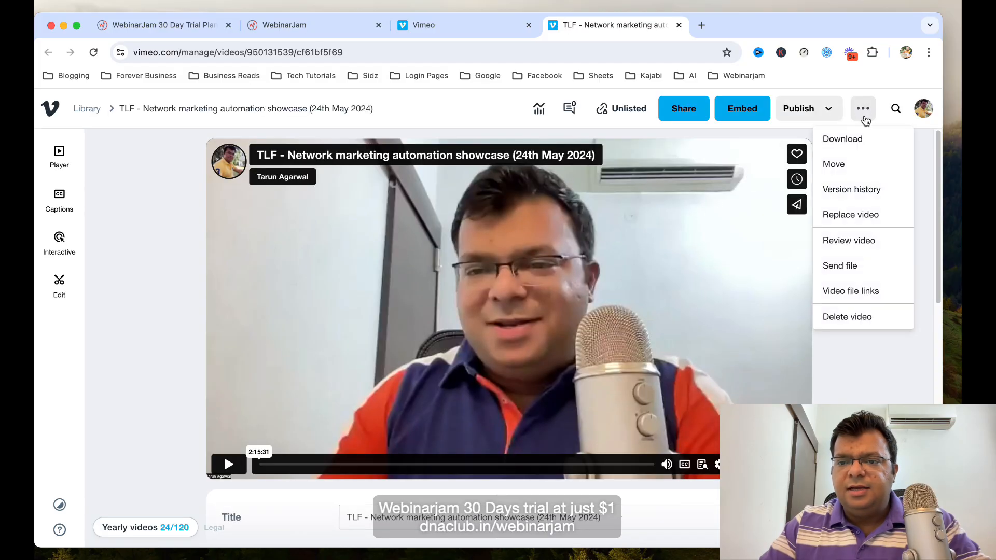
{"action": "left_click", "coordinate": [857, 295]}
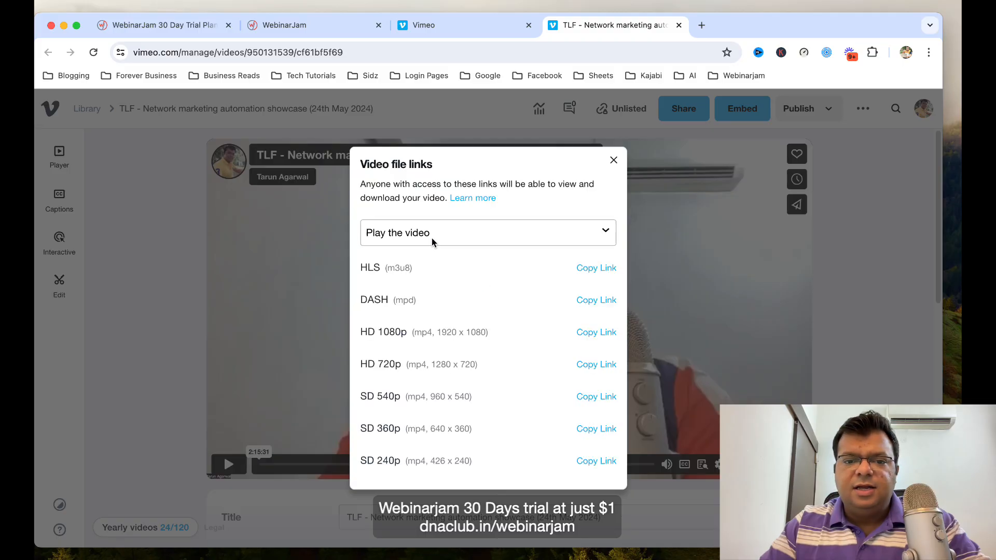
{"action": "left_click_drag", "start_coordinate": [377, 332], "coordinate": [487, 333]}
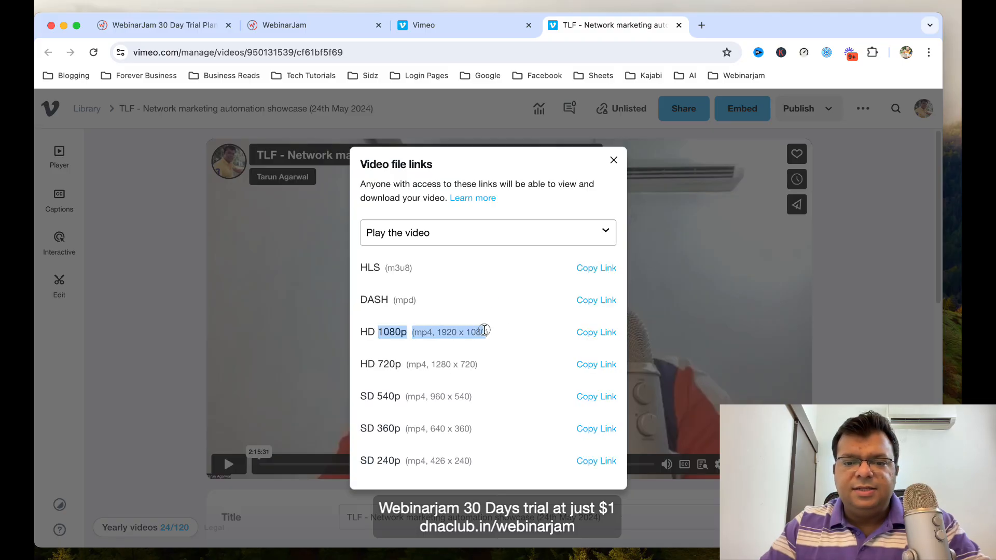
{"action": "left_click", "coordinate": [602, 333]}
{"action": "left_click", "coordinate": [614, 161]}
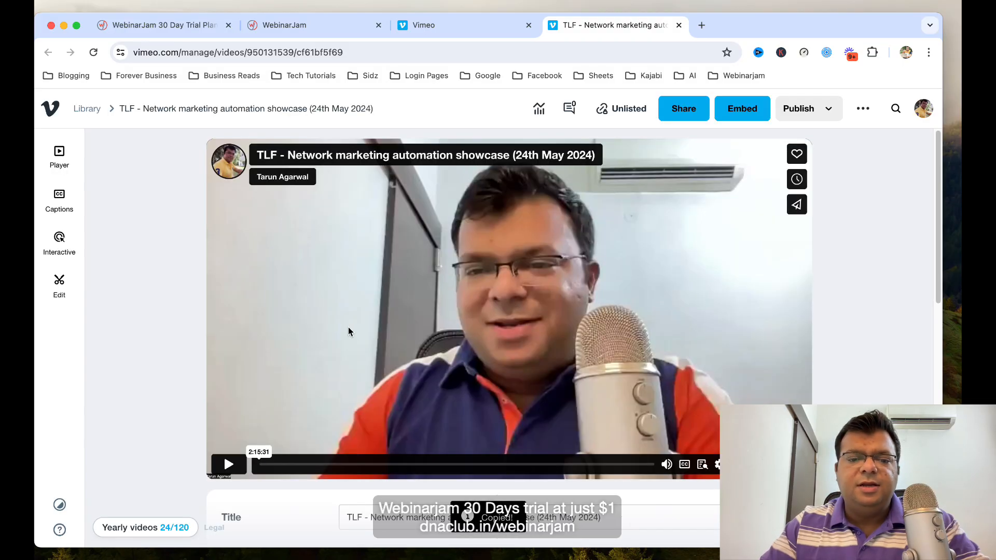
Return to the EverWebinar configuration and paste the copied Vimeo link as the URL to the video file.
{"action": "left_click", "coordinate": [295, 25]}
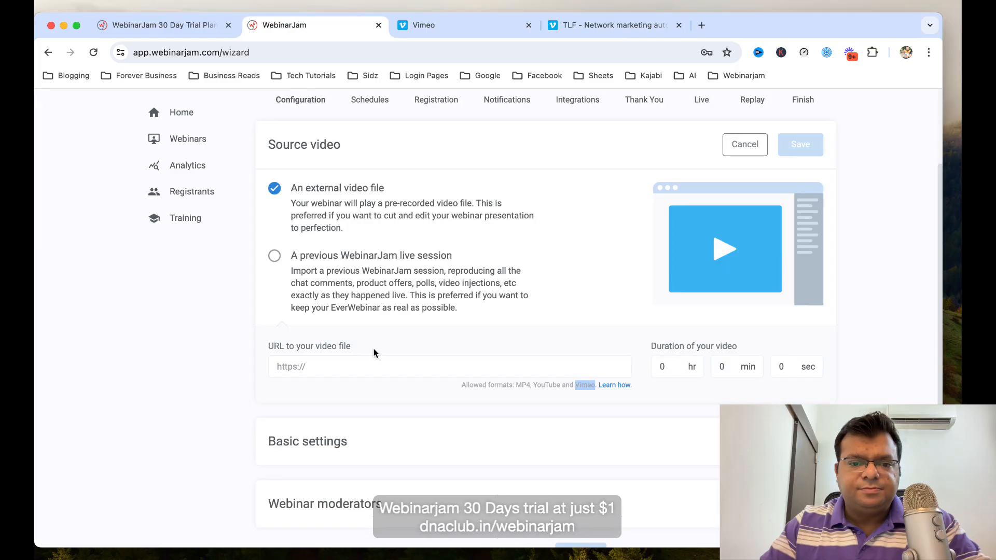
{"action": "left_click", "coordinate": [393, 365]}
{"action": "key", "text": "super+v"}
Check the video's length on Vimeo, set the source video duration to 2 hr 15 min 3 sec, and save the source video.
{"action": "left_click", "coordinate": [661, 367]}
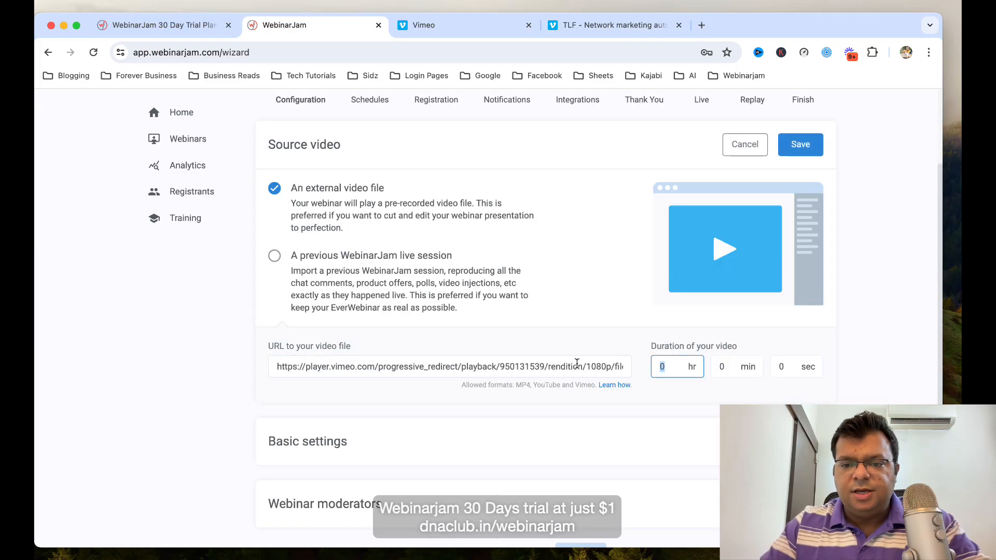
{"action": "left_click", "coordinate": [612, 25]}
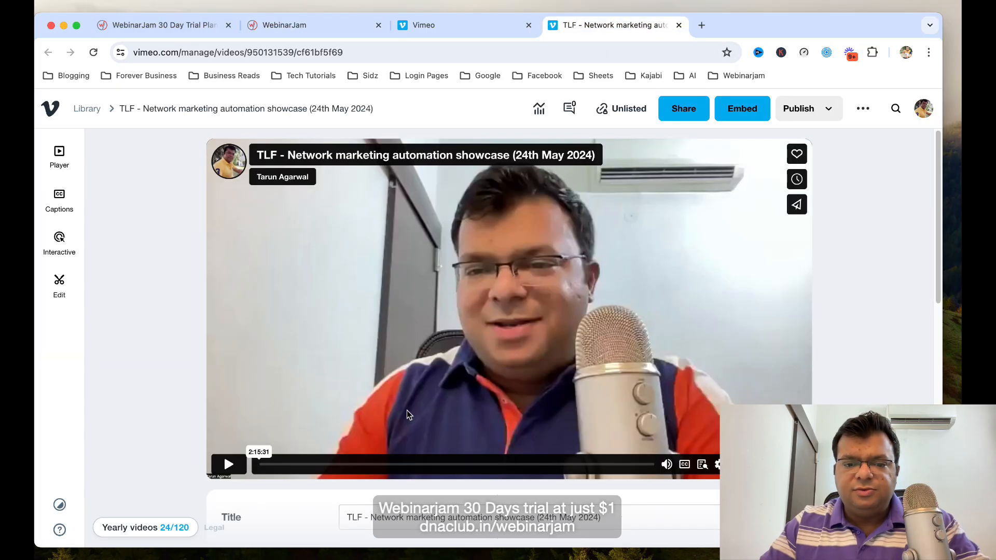
{"action": "left_click", "coordinate": [296, 25]}
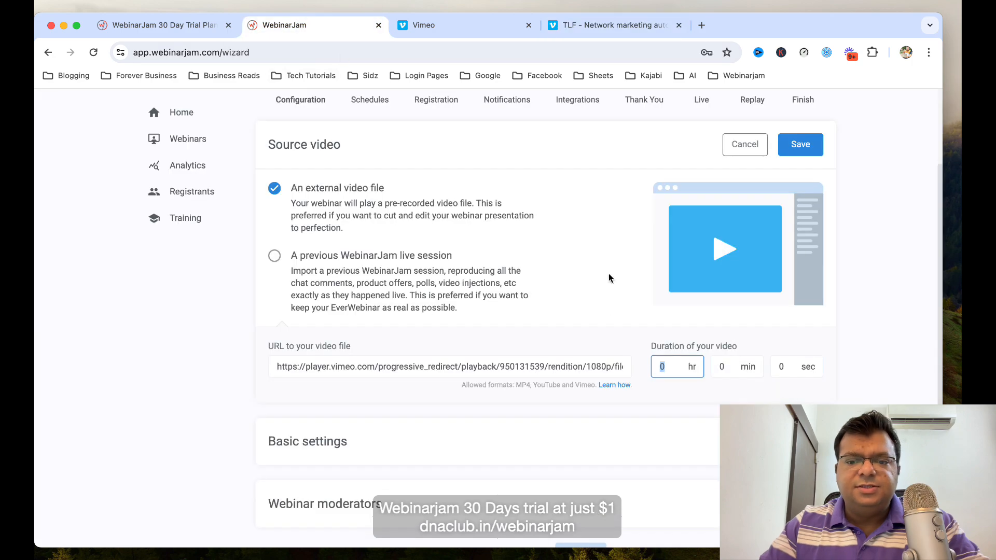
{"action": "key", "text": "Tab"}
{"action": "type", "text": "15"}
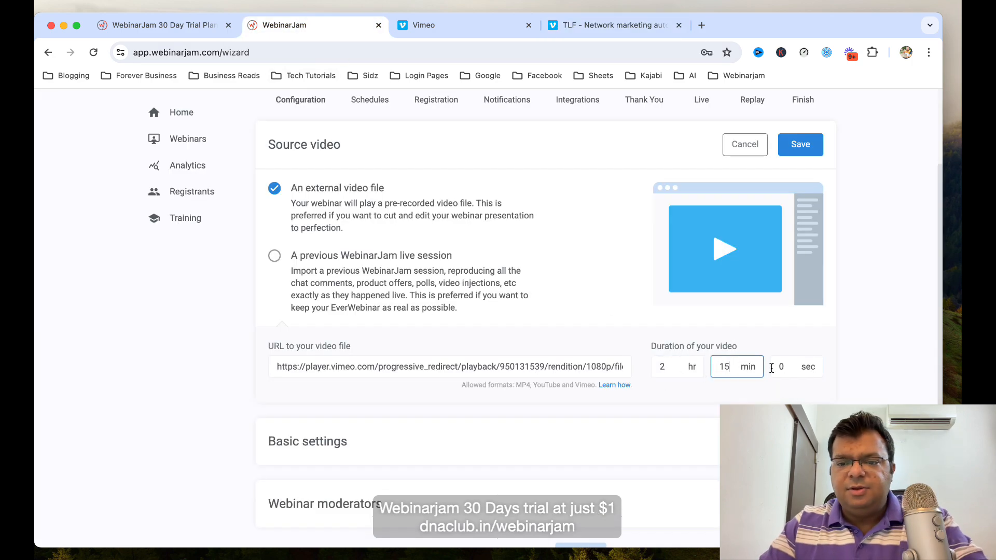
{"action": "key", "text": "Tab"}
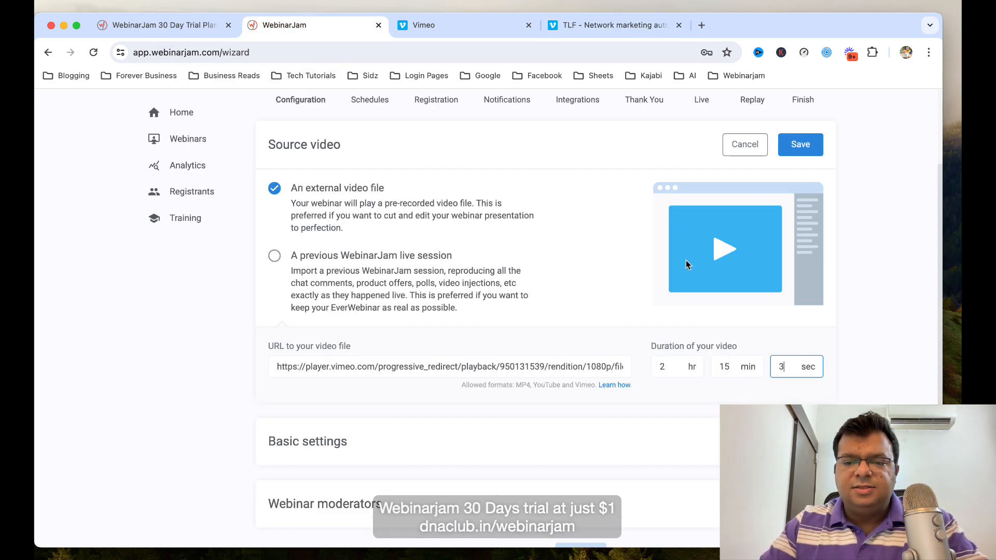
{"action": "left_click", "coordinate": [800, 150]}
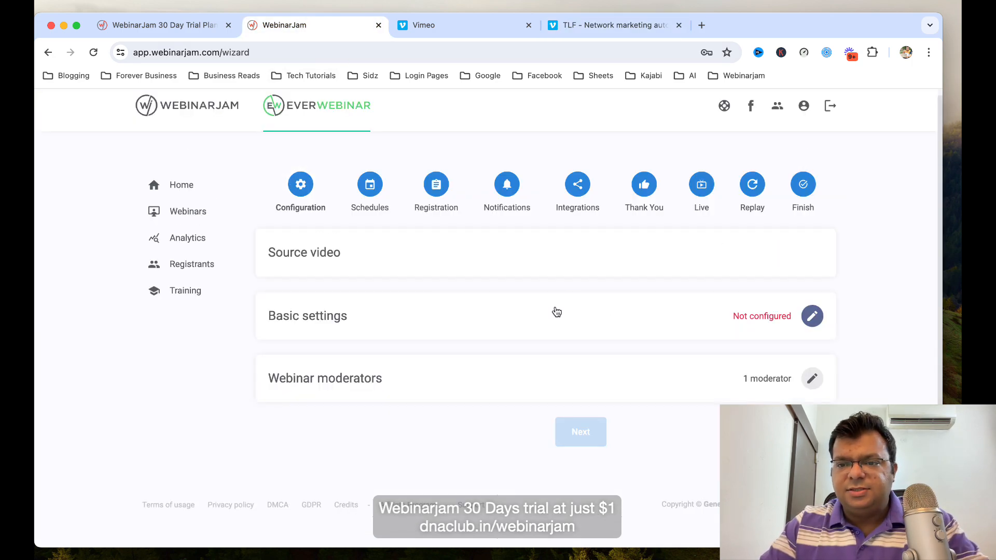
Open the webinar's basic settings for editing, starting with the webinar name.
{"action": "left_click", "coordinate": [812, 316]}
{"action": "scroll", "coordinate": [444, 366], "scroll_direction": "down", "scroll_amount": 2}
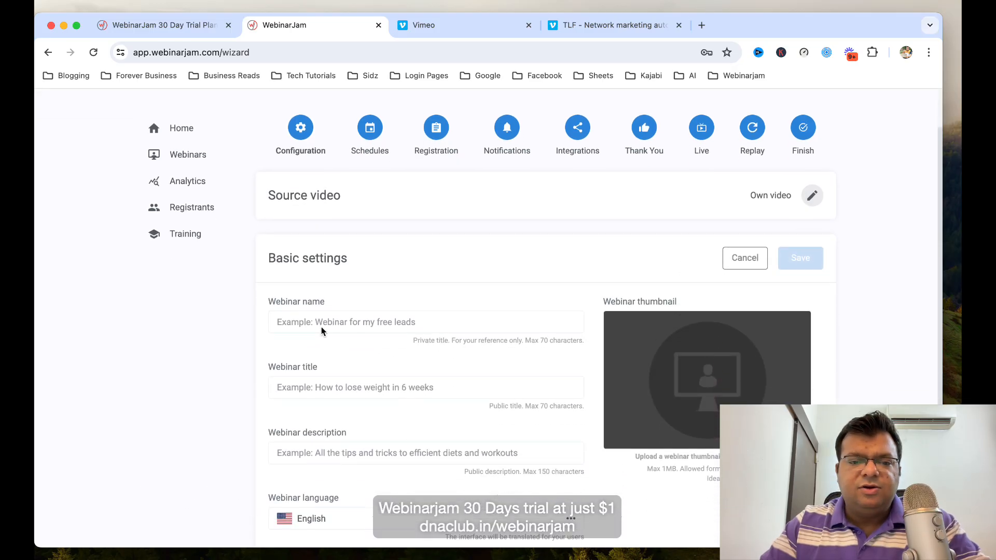
{"action": "scroll", "coordinate": [322, 327], "scroll_direction": "down", "scroll_amount": 1}
{"action": "left_click", "coordinate": [397, 288]}
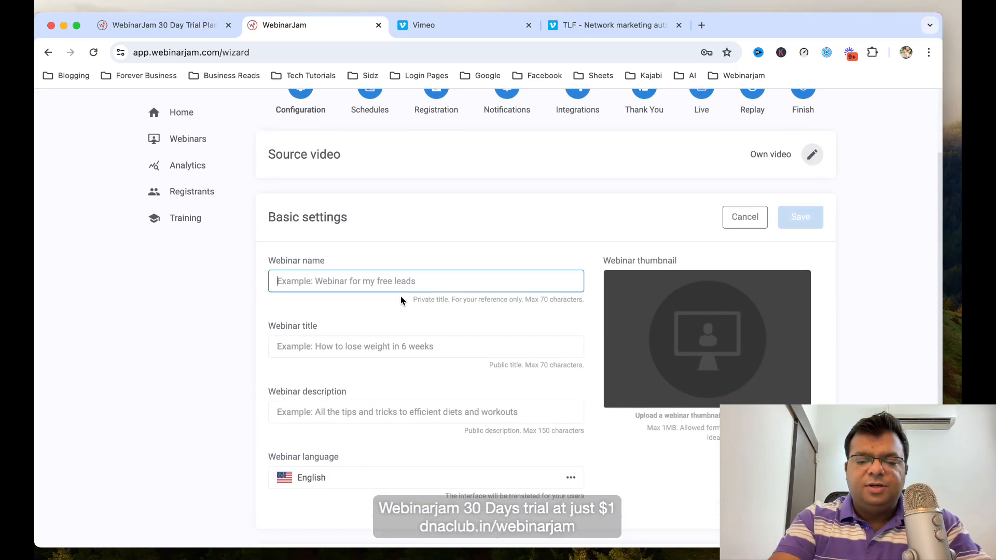
{"action": "type", "text": "Trauni"}
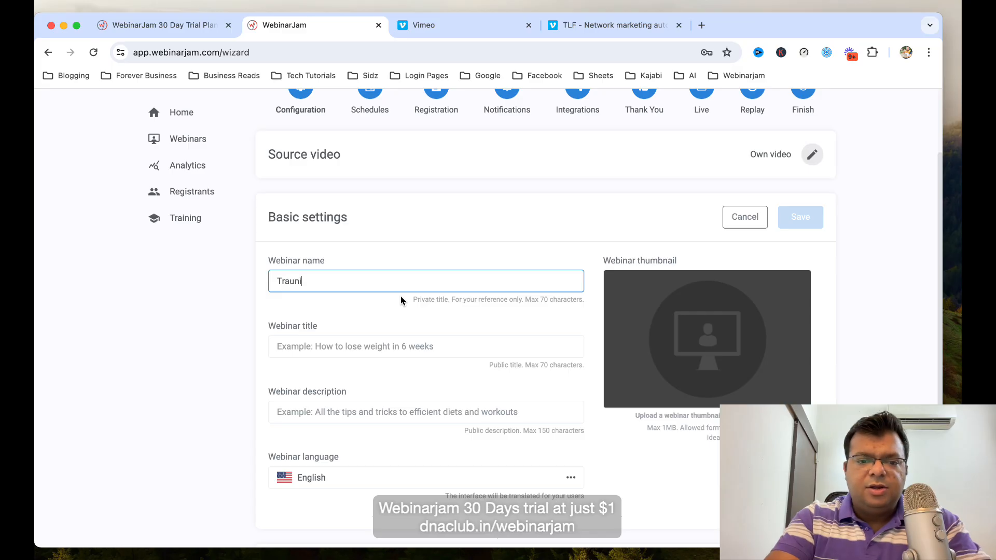
{"action": "key", "text": "BackSpace"}
{"action": "key", "text": "BackSpace"}
{"action": "key", "text": "BackSpace"}
{"action": "type", "text": "inign 1"}
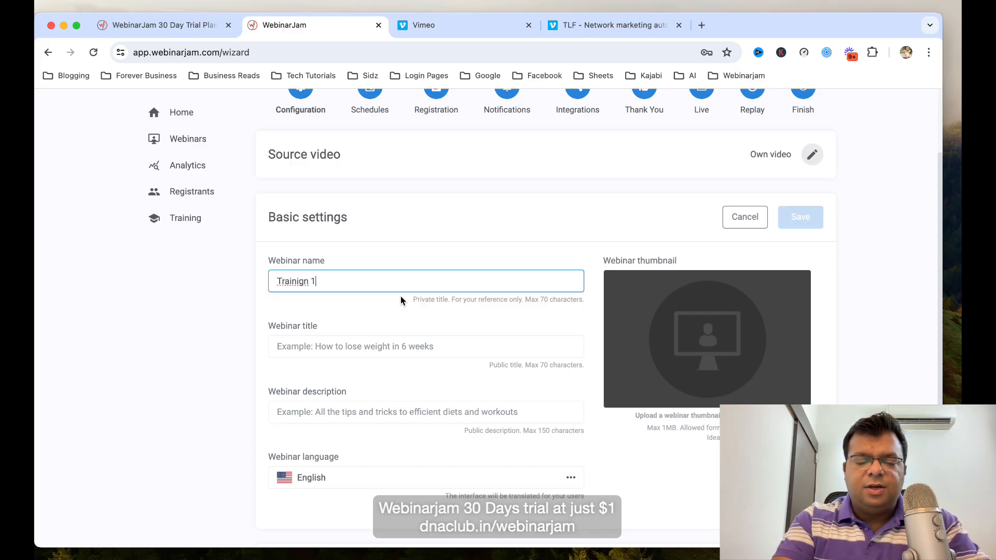
Set the webinar name to "Day 1 of workshop", replacing any text already in the field.
{"action": "key", "text": "cmd+a"}
{"action": "type", "text": "Day "}
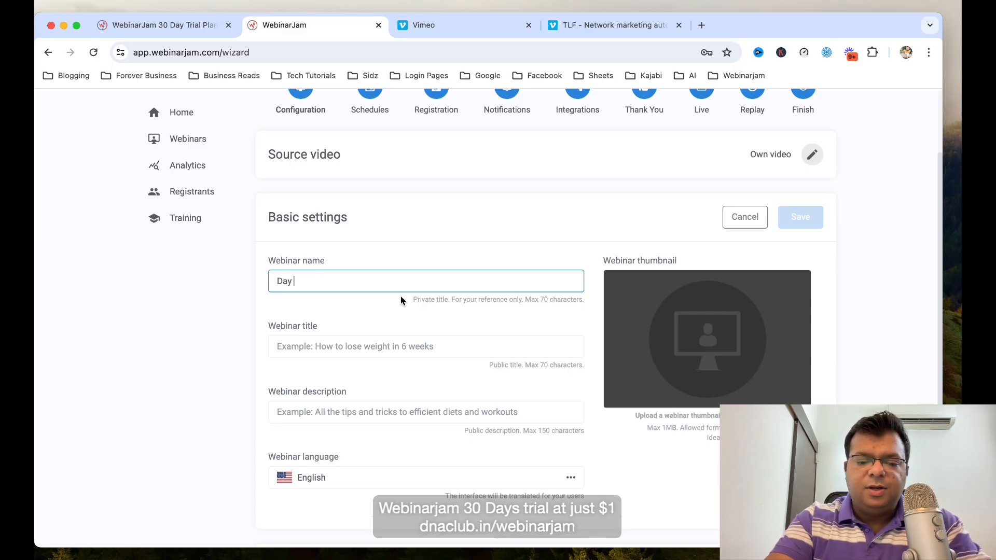
{"action": "type", "text": "1 of wrk"}
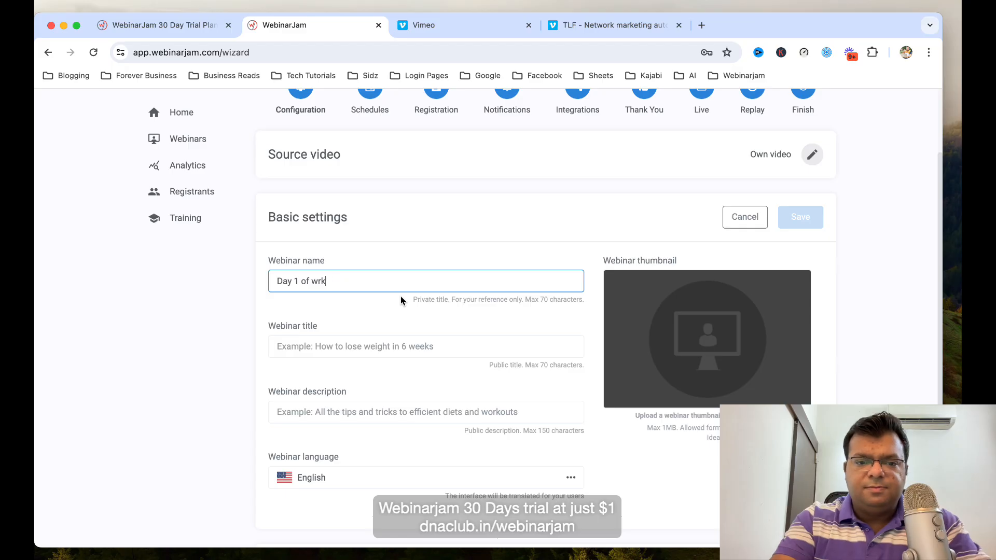
{"action": "key", "text": "BackSpace"}
{"action": "key", "text": "BackSpace"}
{"action": "type", "text": "orkshop"}
Copy the webinar name "Day 1 of workshop" into the webinar title and description, and save the basic settings.
{"action": "key", "text": "super+a"}
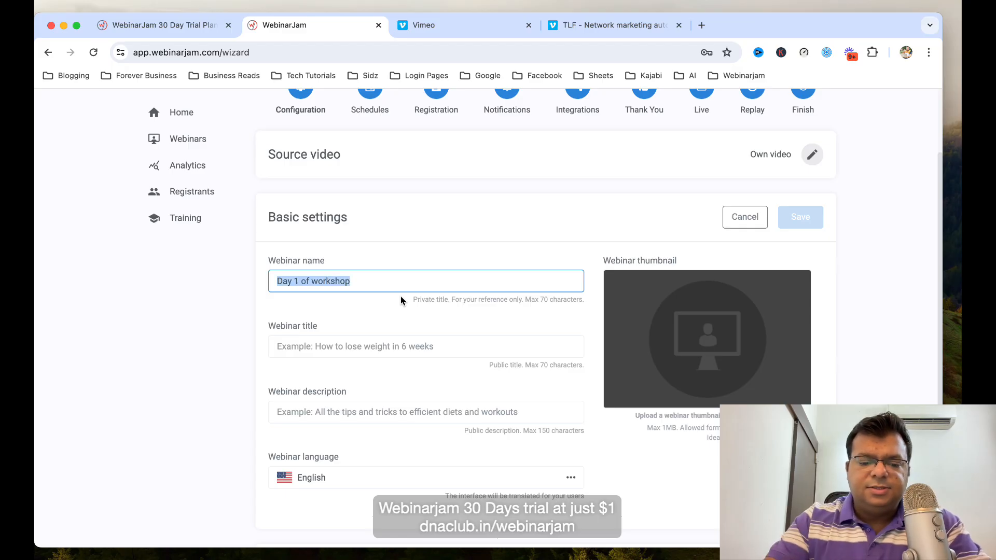
{"action": "key", "text": "super+c"}
{"action": "left_click", "coordinate": [400, 347]}
{"action": "key", "text": "super+v"}
{"action": "left_click", "coordinate": [438, 413]}
{"action": "key", "text": "super+v"}
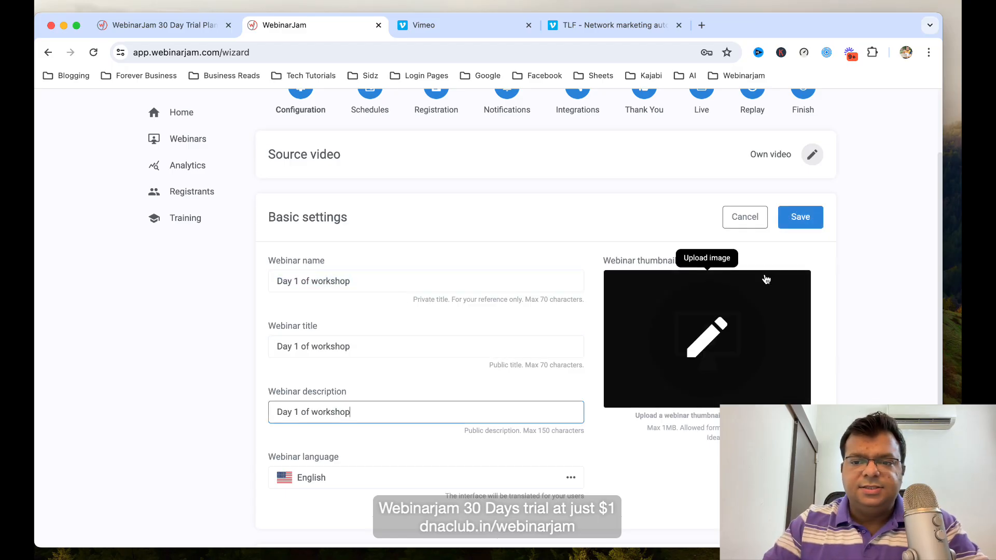
{"action": "left_click", "coordinate": [800, 217]}
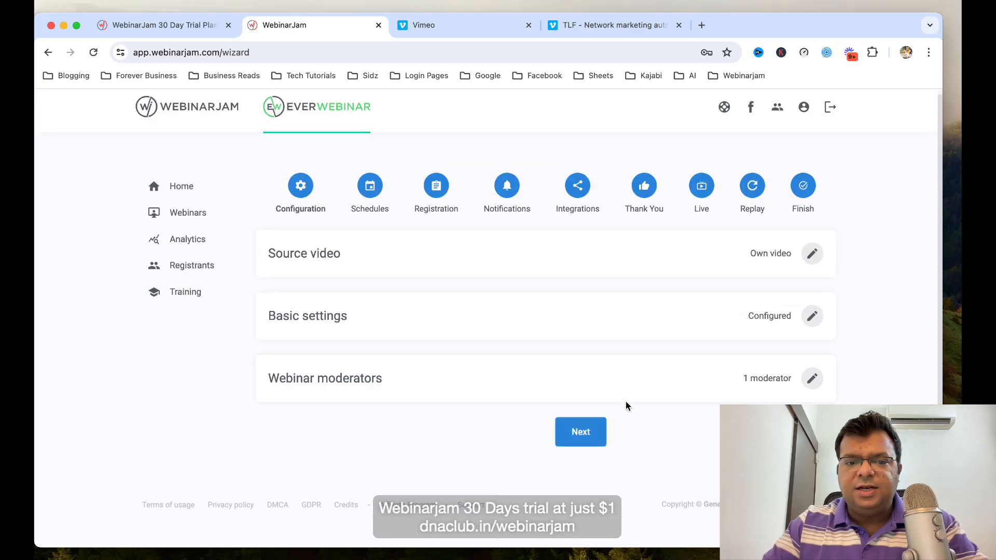
Review the webinar moderators section without adding another moderator, save it, and continue to the webinar schedules.
{"action": "left_click", "coordinate": [813, 379]}
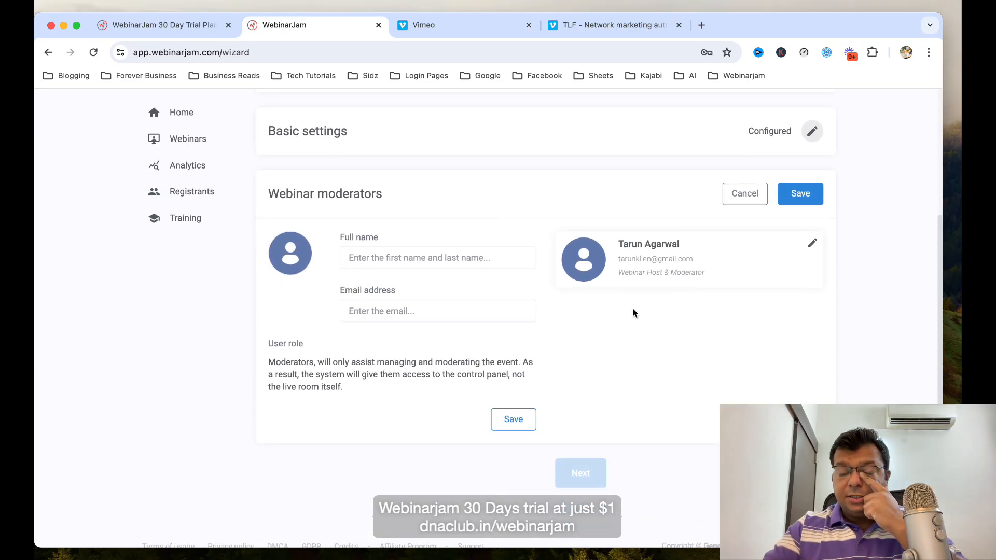
{"action": "left_click", "coordinate": [398, 257]}
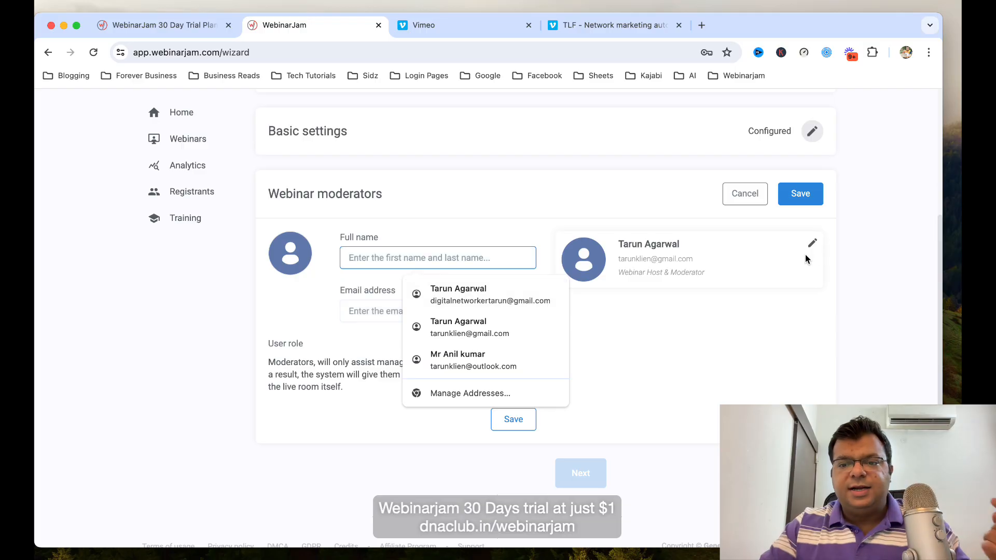
{"action": "left_click", "coordinate": [809, 195]}
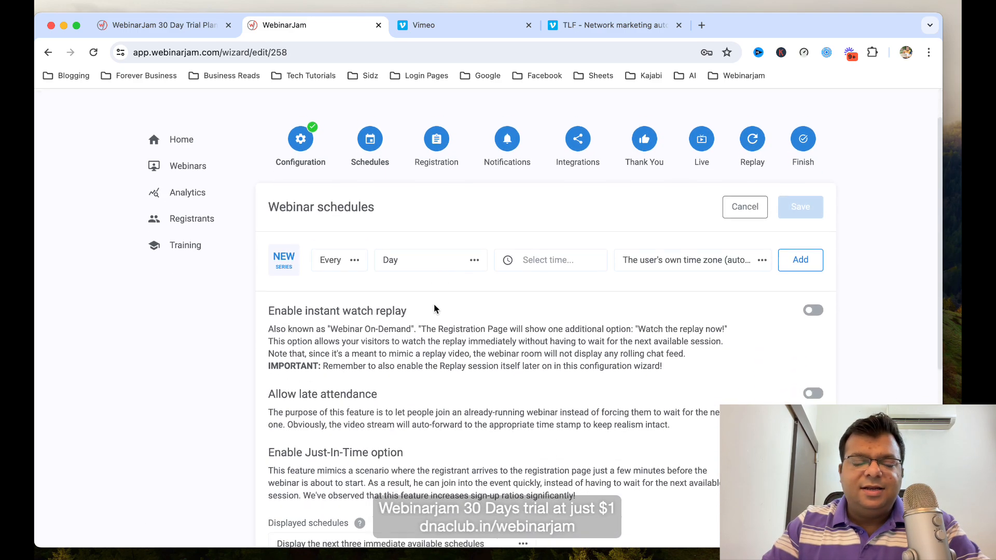
Add a webinar schedule series for every day at 8:00 PM in the user's own time zone (auto-detection).
{"action": "scroll", "coordinate": [409, 267], "scroll_direction": "down", "scroll_amount": 2}
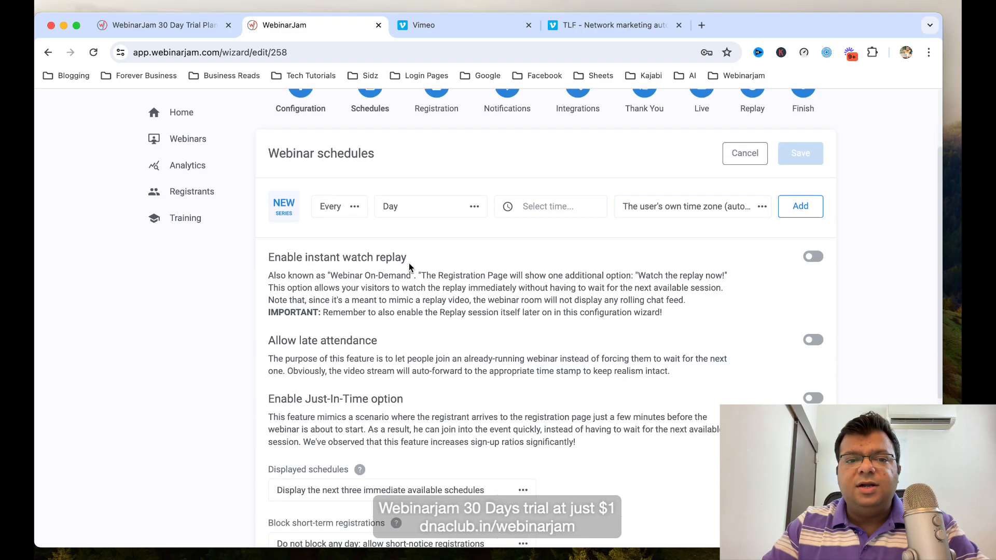
{"action": "scroll", "coordinate": [409, 267], "scroll_direction": "up", "scroll_amount": 1}
{"action": "left_click", "coordinate": [405, 227]}
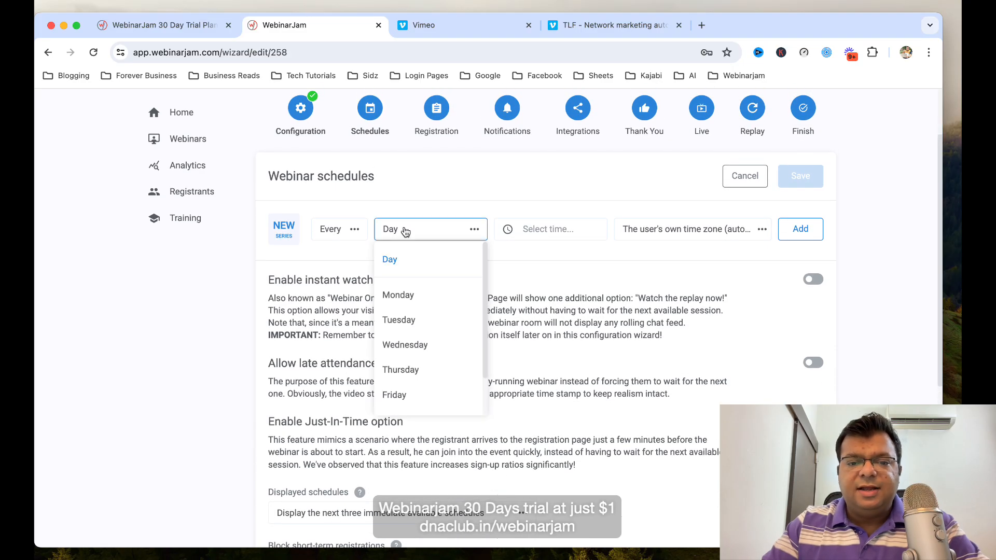
{"action": "left_click", "coordinate": [542, 228]}
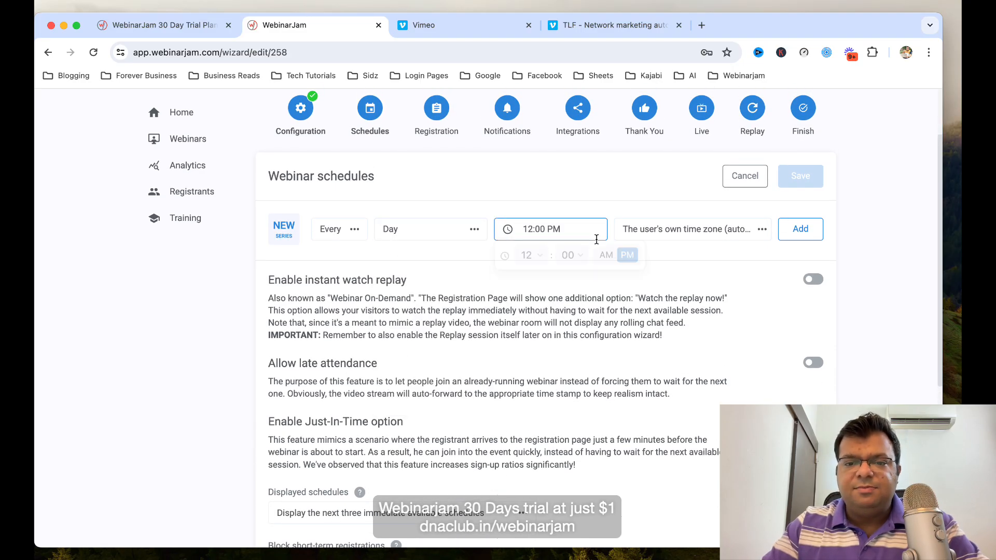
{"action": "left_click", "coordinate": [529, 262]}
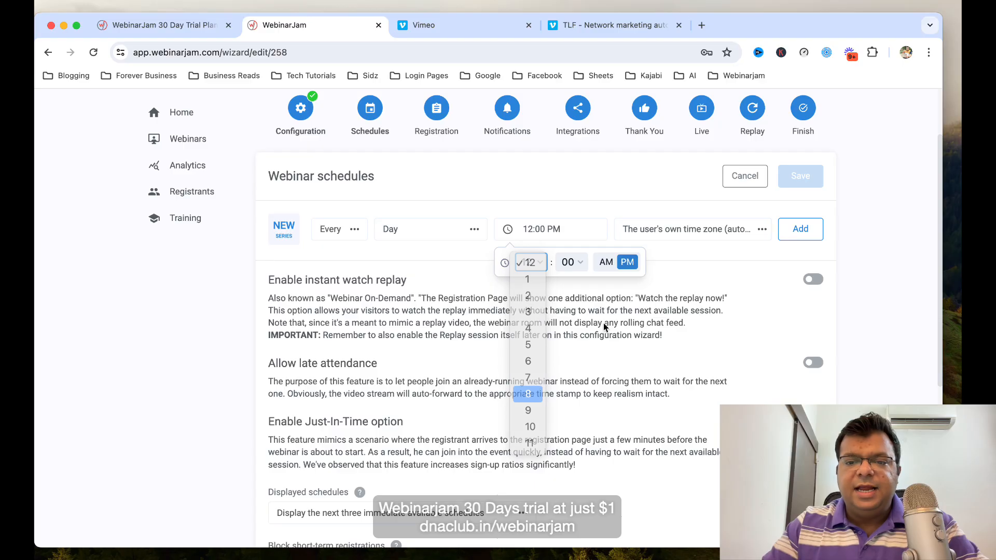
{"action": "left_click", "coordinate": [532, 394]}
{"action": "left_click", "coordinate": [689, 240]}
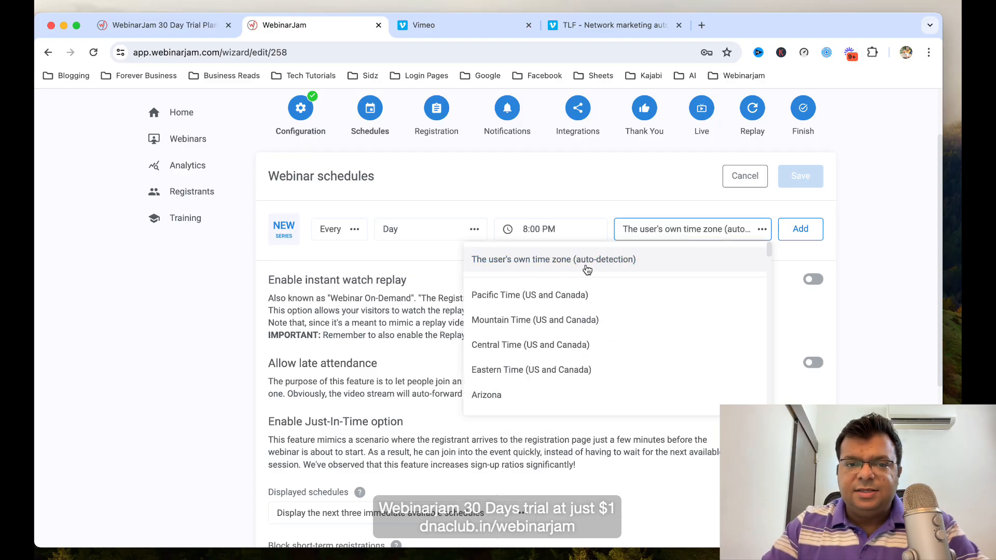
{"action": "left_click", "coordinate": [861, 263]}
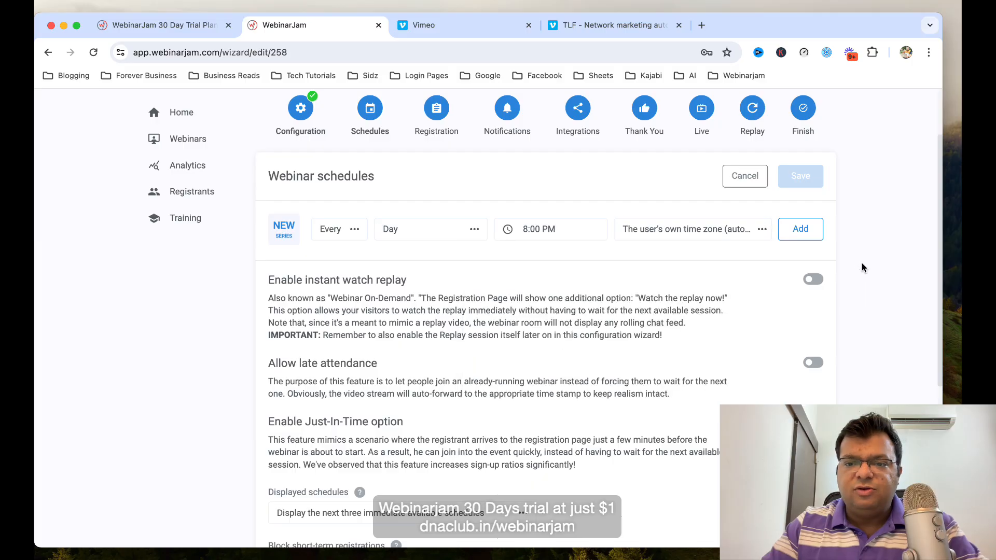
{"action": "left_click", "coordinate": [796, 236]}
Enable instant watch replay and allow late attendance for the webinar schedule.
{"action": "scroll", "coordinate": [443, 331], "scroll_direction": "down", "scroll_amount": 4}
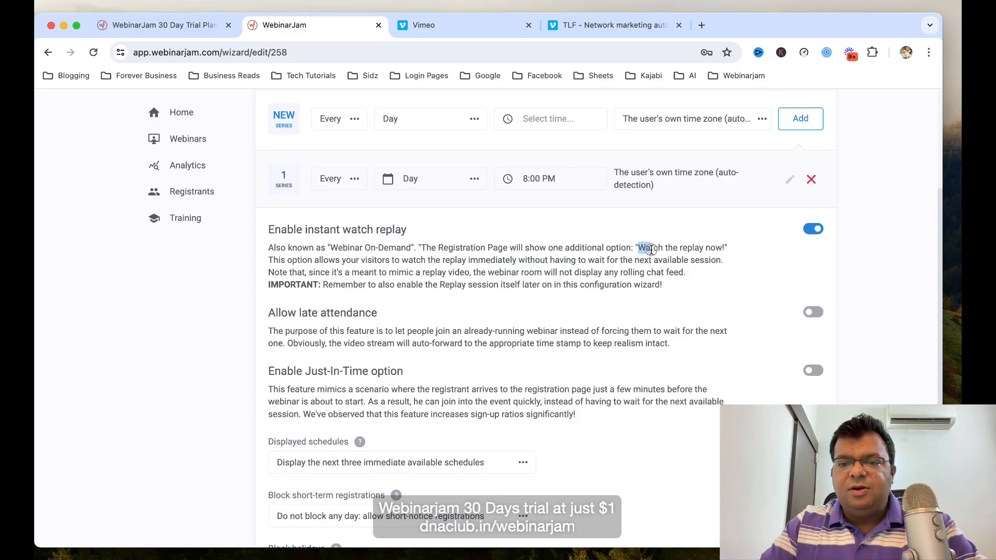
{"action": "left_click_drag", "start_coordinate": [651, 249], "coordinate": [464, 250]}
{"action": "left_click", "coordinate": [470, 276]}
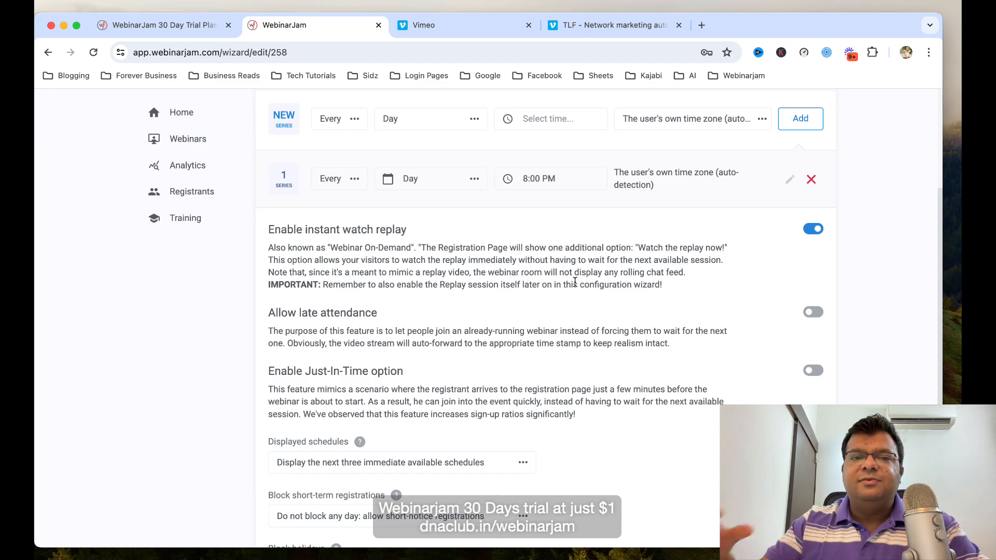
{"action": "scroll", "coordinate": [579, 283], "scroll_direction": "down", "scroll_amount": 2}
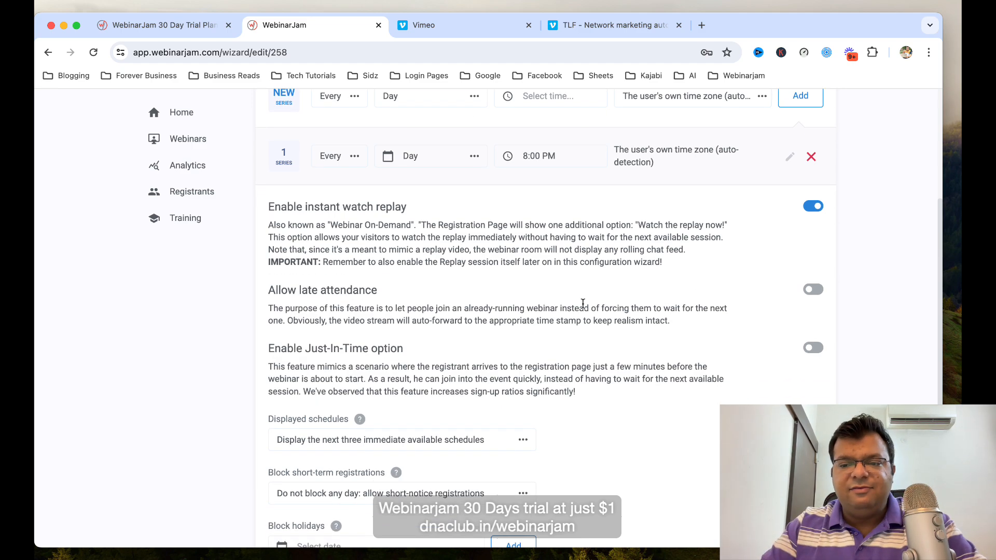
{"action": "left_click_drag", "start_coordinate": [281, 280], "coordinate": [357, 280]}
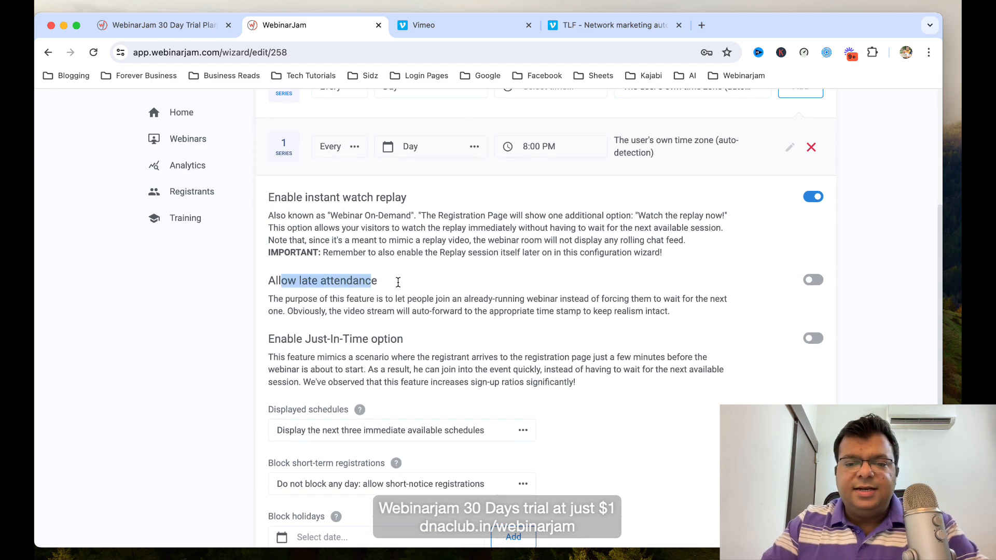
{"action": "left_click", "coordinate": [860, 281]}
{"action": "scroll", "coordinate": [701, 217], "scroll_direction": "up", "scroll_amount": 5}
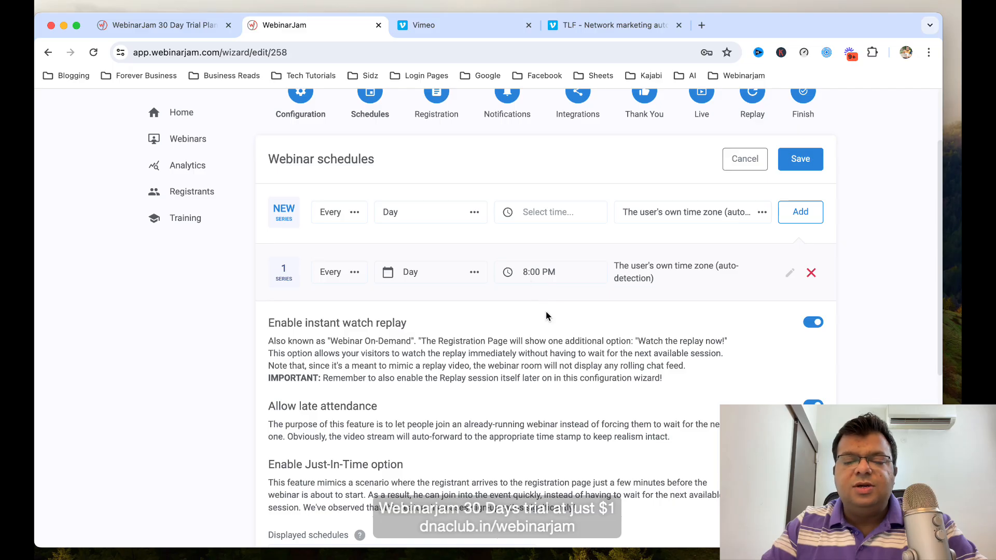
Try the Just-In-Time option, view its next available session intervals, and turn the option off again.
{"action": "scroll", "coordinate": [546, 315], "scroll_direction": "down", "scroll_amount": 3}
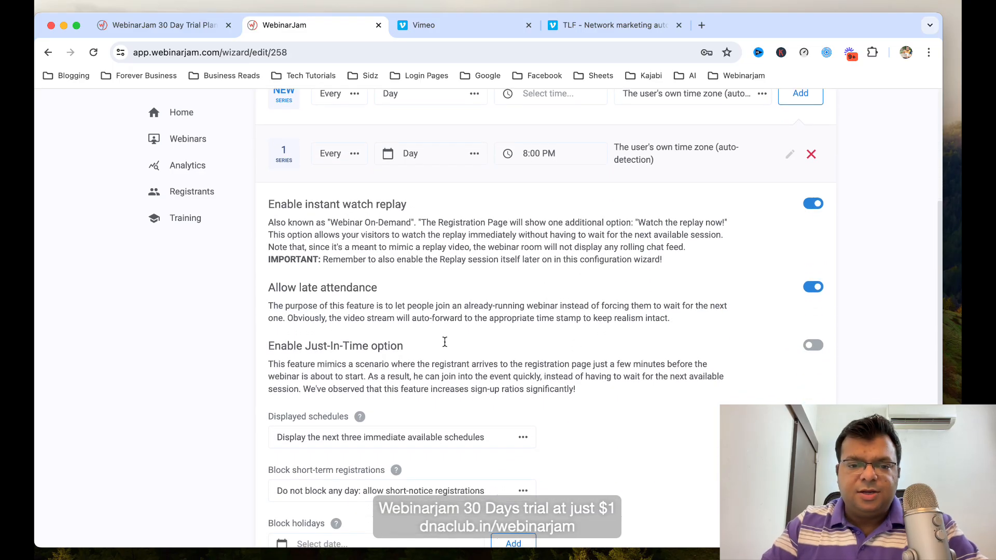
{"action": "scroll", "coordinate": [445, 342], "scroll_direction": "down", "scroll_amount": 2}
{"action": "scroll", "coordinate": [395, 306], "scroll_direction": "down", "scroll_amount": 1}
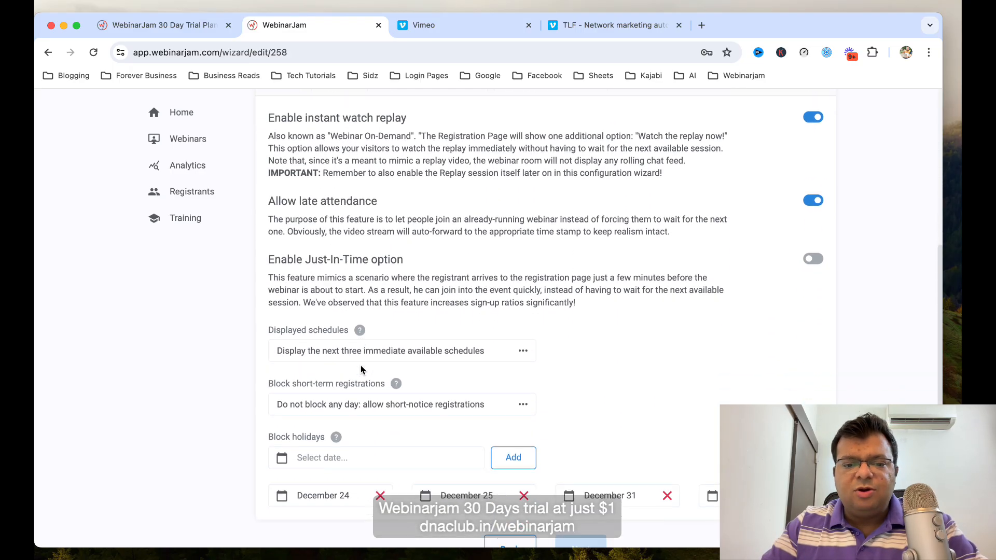
{"action": "left_click", "coordinate": [813, 251]}
{"action": "scroll", "coordinate": [349, 321], "scroll_direction": "down", "scroll_amount": 1}
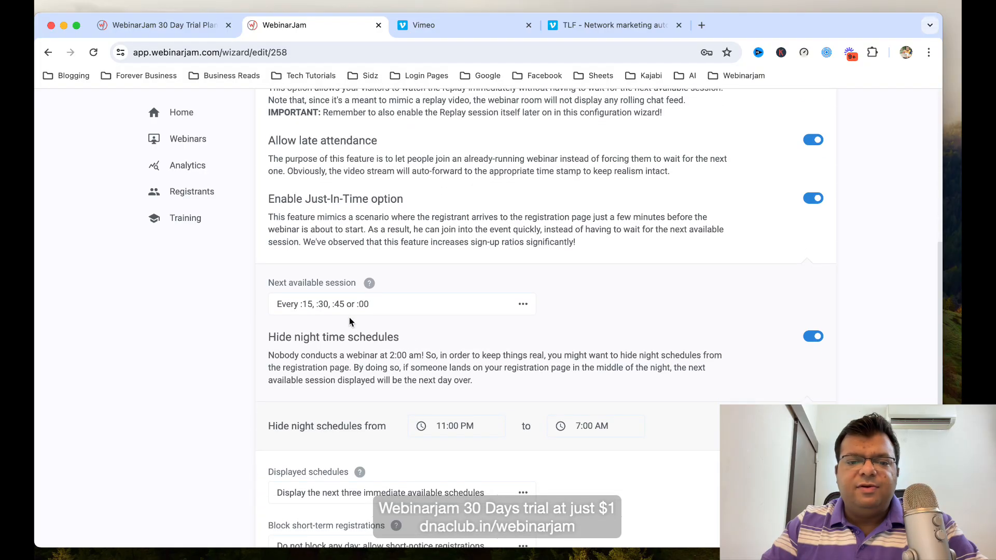
{"action": "left_click", "coordinate": [345, 309]}
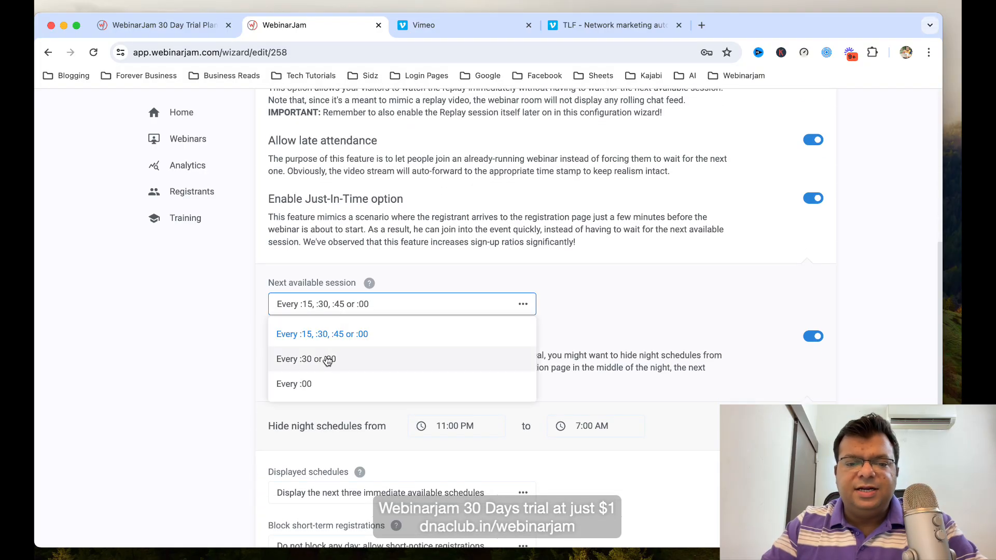
{"action": "scroll", "coordinate": [785, 290], "scroll_direction": "up", "scroll_amount": 1}
{"action": "left_click", "coordinate": [811, 257]}
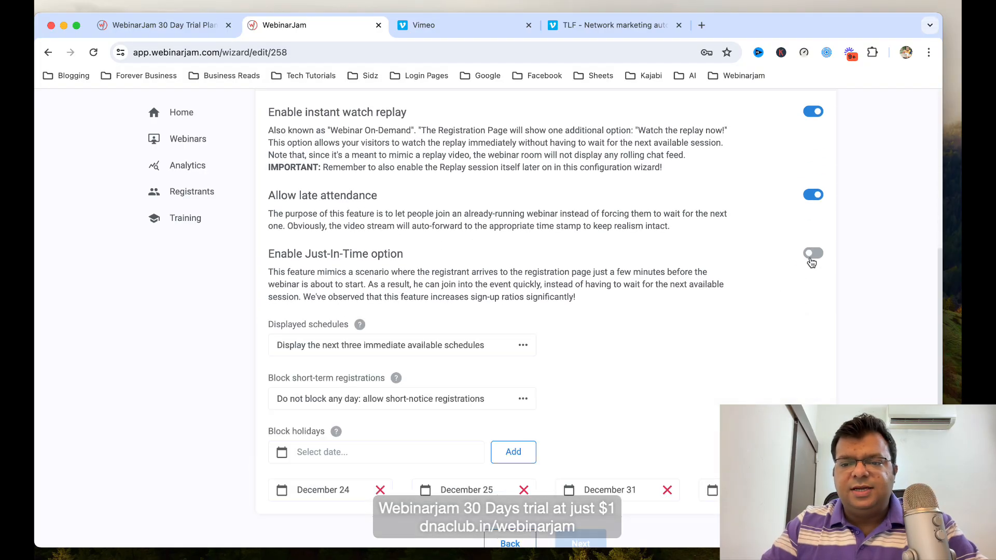
Choose "Do not block any day: allow short-notice registrations" for blocking short-term registrations.
{"action": "scroll", "coordinate": [519, 311], "scroll_direction": "down", "scroll_amount": 1}
{"action": "left_click", "coordinate": [406, 336]}
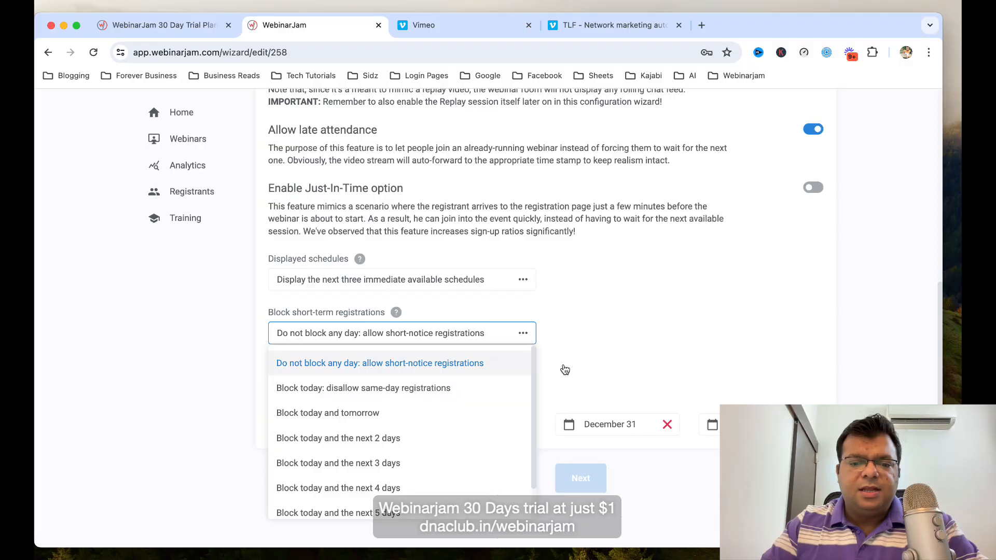
{"action": "left_click", "coordinate": [403, 364]}
{"action": "scroll", "coordinate": [434, 388], "scroll_direction": "down", "scroll_amount": 1}
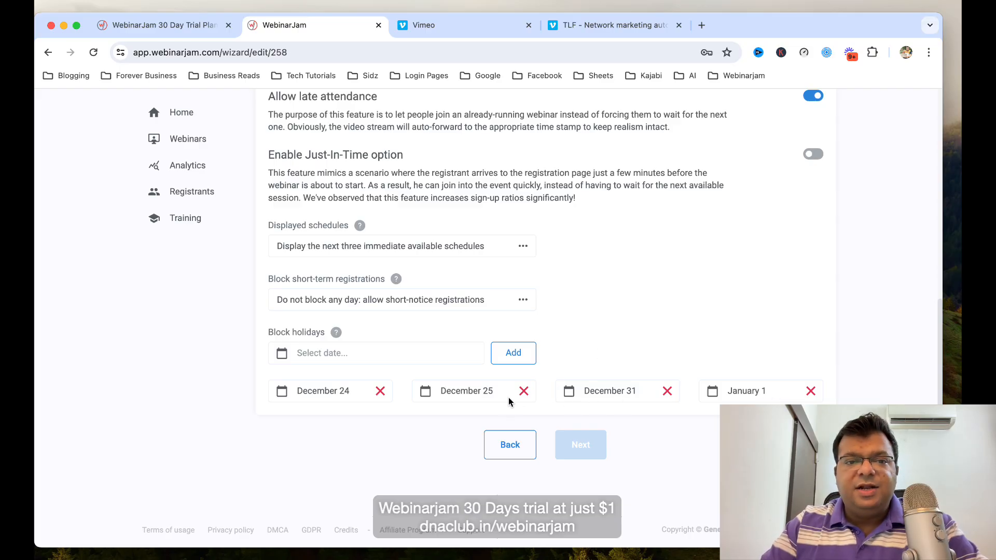
Set the displayed schedules to "Display only the next immediate available schedule" and save the webinar schedules.
{"action": "left_click", "coordinate": [420, 258]}
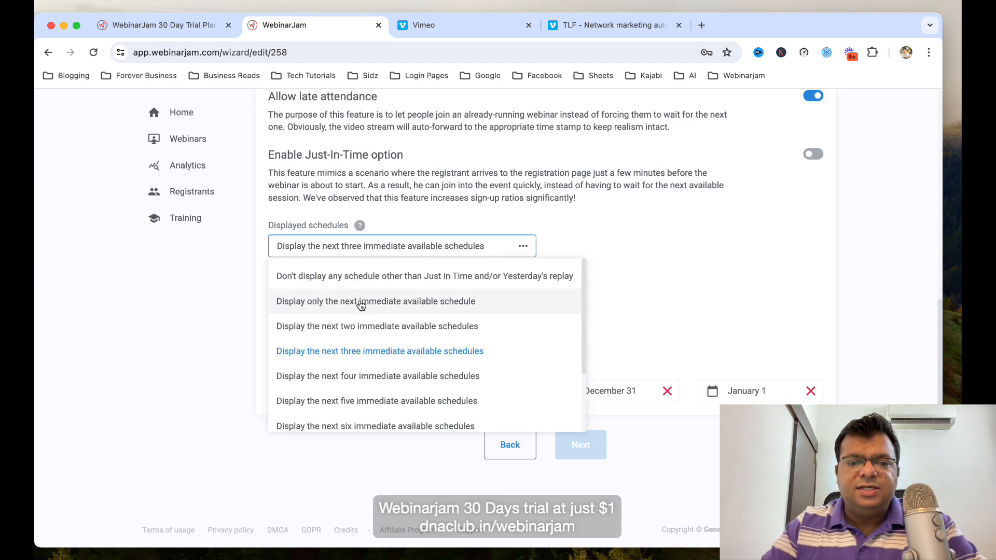
{"action": "left_click", "coordinate": [418, 305]}
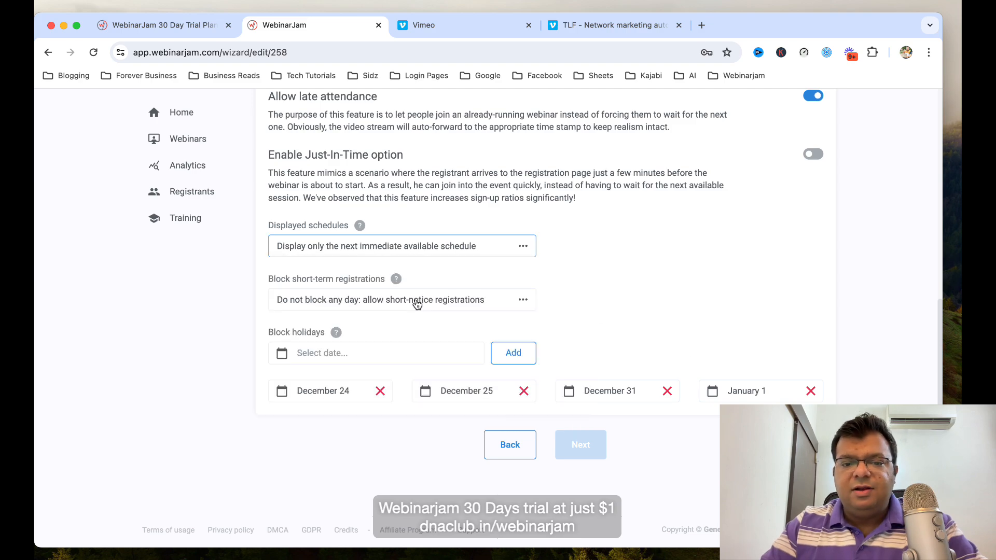
{"action": "scroll", "coordinate": [816, 295], "scroll_direction": "up", "scroll_amount": 5}
{"action": "scroll", "coordinate": [816, 292], "scroll_direction": "up", "scroll_amount": 2}
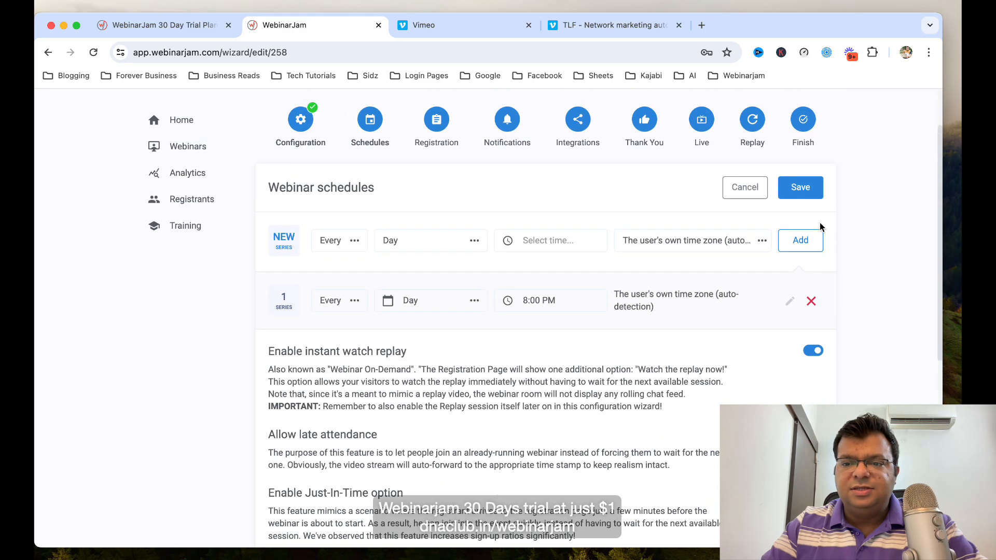
{"action": "left_click", "coordinate": [798, 245]}
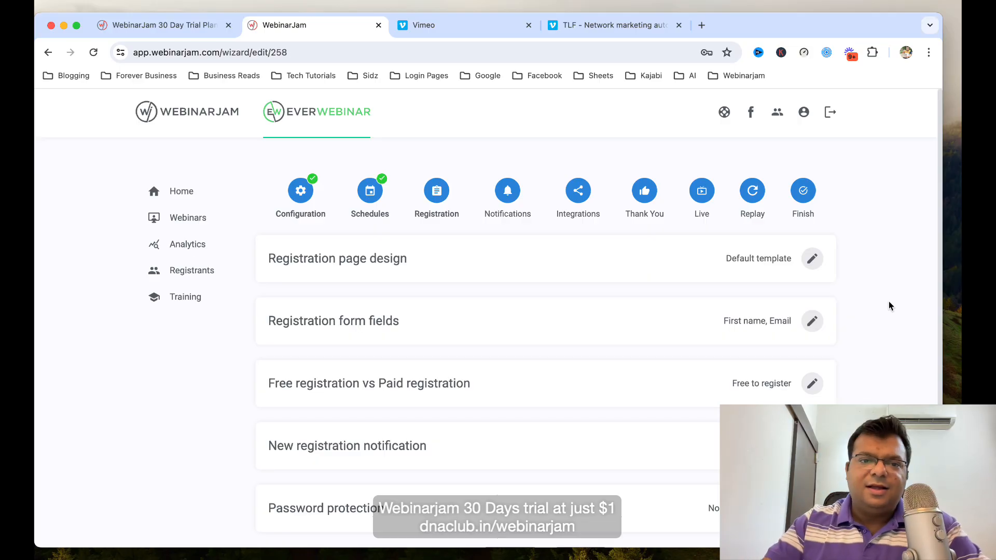
Show the trial link by entering dnaclub.in/webinarjam as the address in a new browser tab, without loading it.
{"action": "left_click", "coordinate": [701, 26]}
{"action": "type", "text": "dna"}
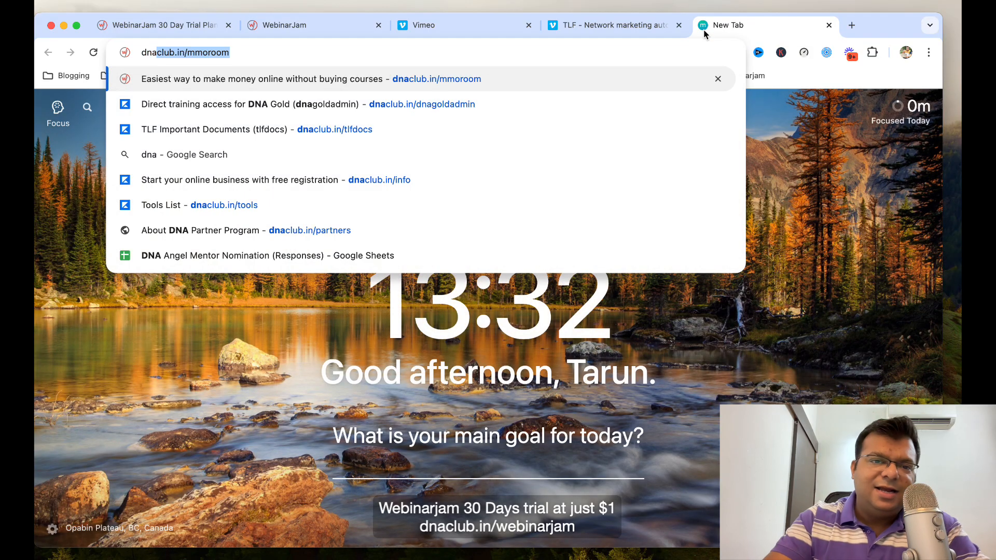
{"action": "key", "text": "Right"}
{"action": "key", "text": "BackSpace"}
{"action": "key", "text": "BackSpace"}
{"action": "key", "text": "BackSpace"}
{"action": "key", "text": "BackSpace"}
{"action": "key", "text": "BackSpace"}
{"action": "key", "text": "BackSpace"}
{"action": "key", "text": "BackSpace"}
{"action": "type", "text": "webinar"}
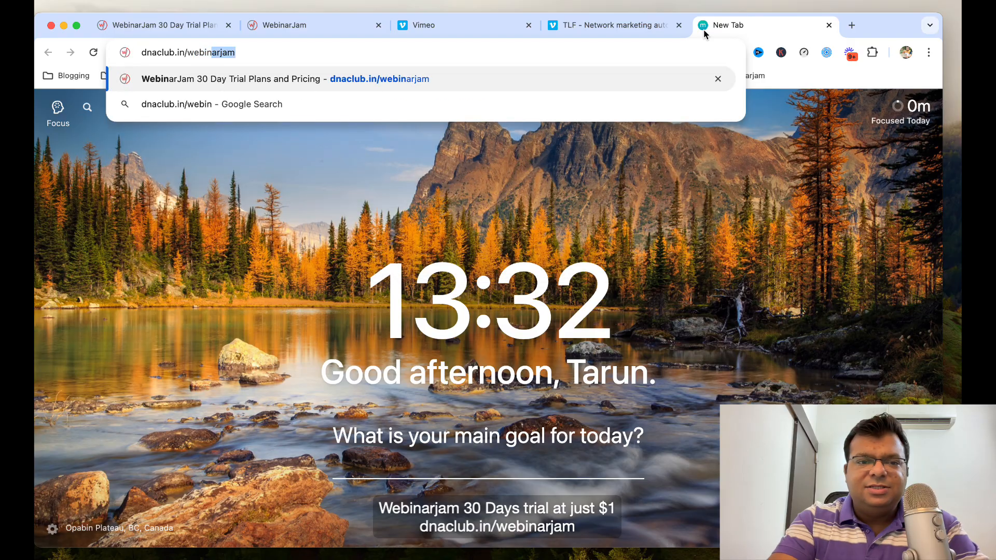
{"action": "key", "text": "super+a"}
{"action": "left_click", "coordinate": [257, 51]}
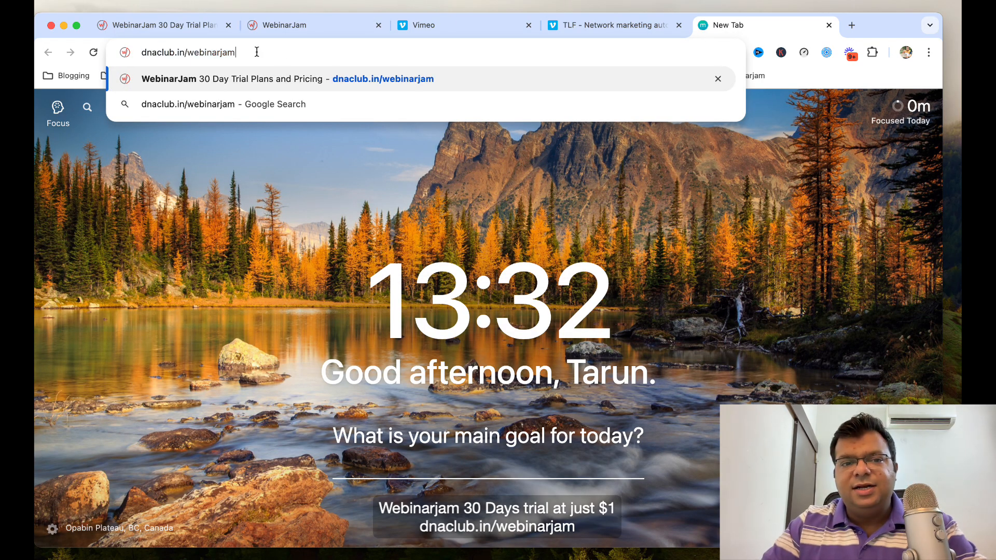
Return to the webinar setup wizard and open the registration page design settings.
{"action": "left_click", "coordinate": [324, 35]}
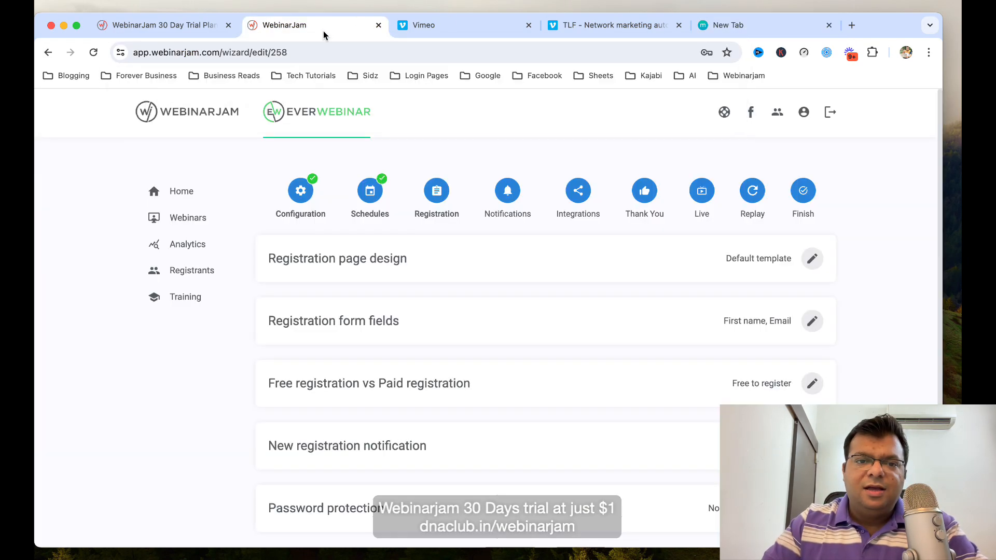
{"action": "scroll", "coordinate": [874, 277], "scroll_direction": "down", "scroll_amount": 2}
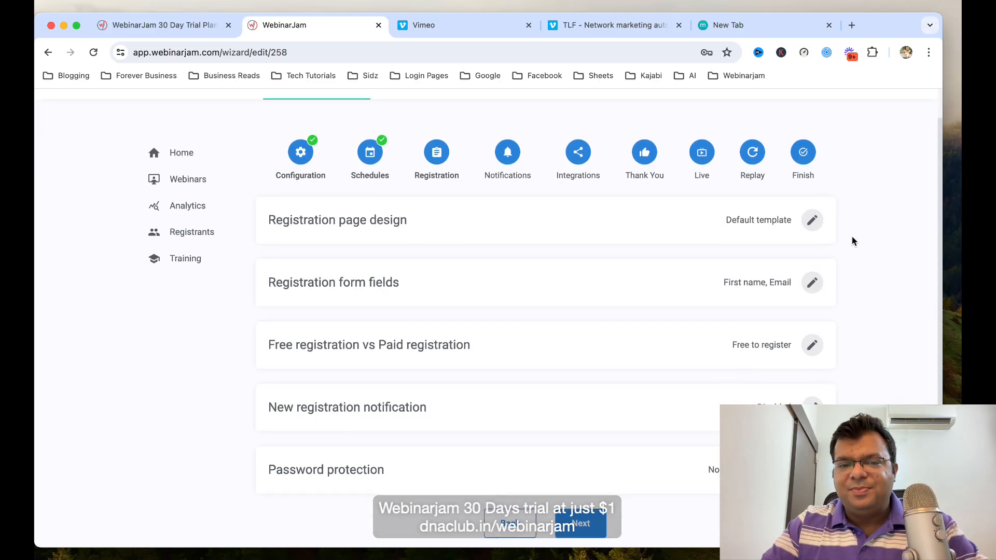
{"action": "scroll", "coordinate": [852, 238], "scroll_direction": "down", "scroll_amount": 1}
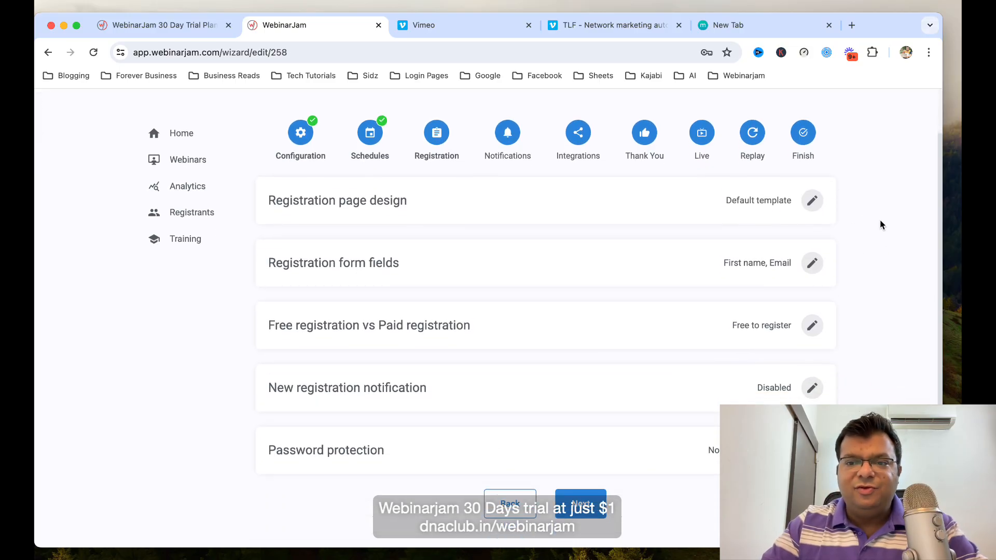
{"action": "left_click", "coordinate": [812, 201]}
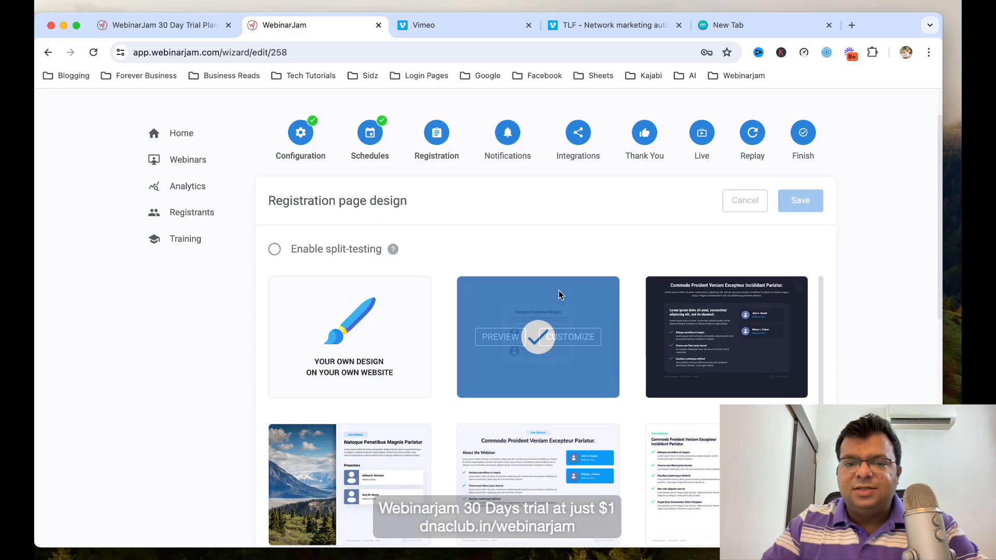
Launch the page builder for the template with the bearded man against a mountain background, using the embedded form option.
{"action": "scroll", "coordinate": [804, 336], "scroll_direction": "down", "scroll_amount": 3}
{"action": "scroll", "coordinate": [805, 336], "scroll_direction": "down", "scroll_amount": 4}
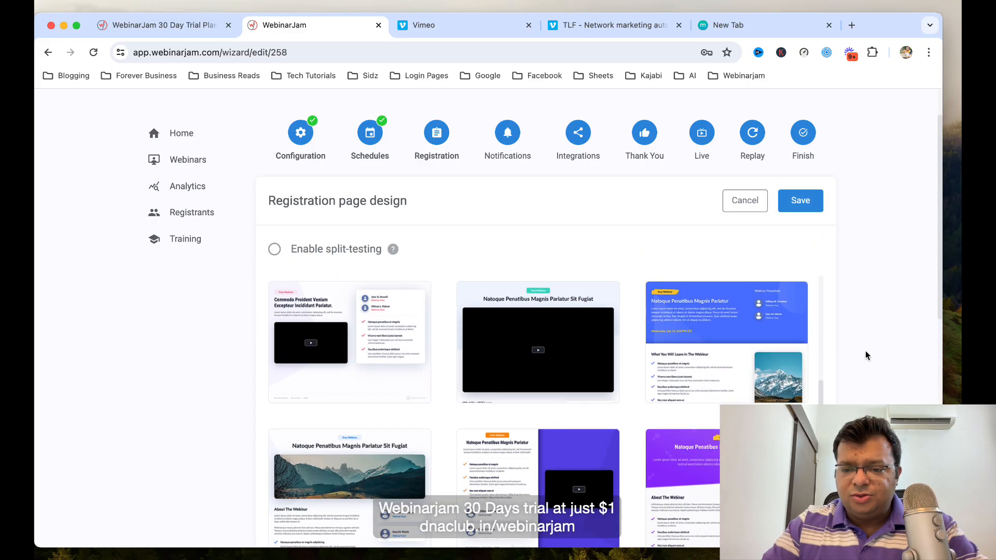
{"action": "scroll", "coordinate": [865, 356], "scroll_direction": "down", "scroll_amount": 3}
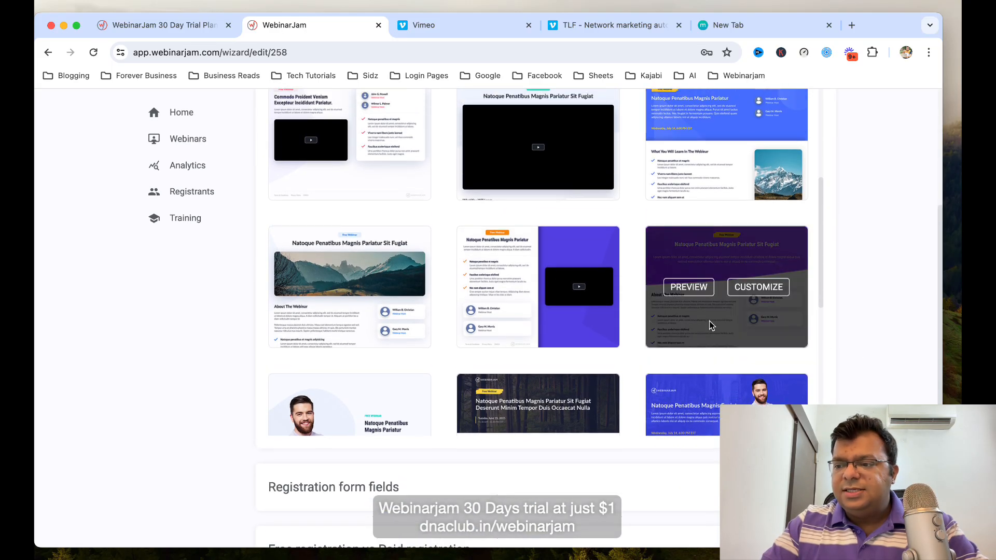
{"action": "scroll", "coordinate": [709, 321], "scroll_direction": "down", "scroll_amount": 4}
{"action": "scroll", "coordinate": [597, 320], "scroll_direction": "down", "scroll_amount": 2}
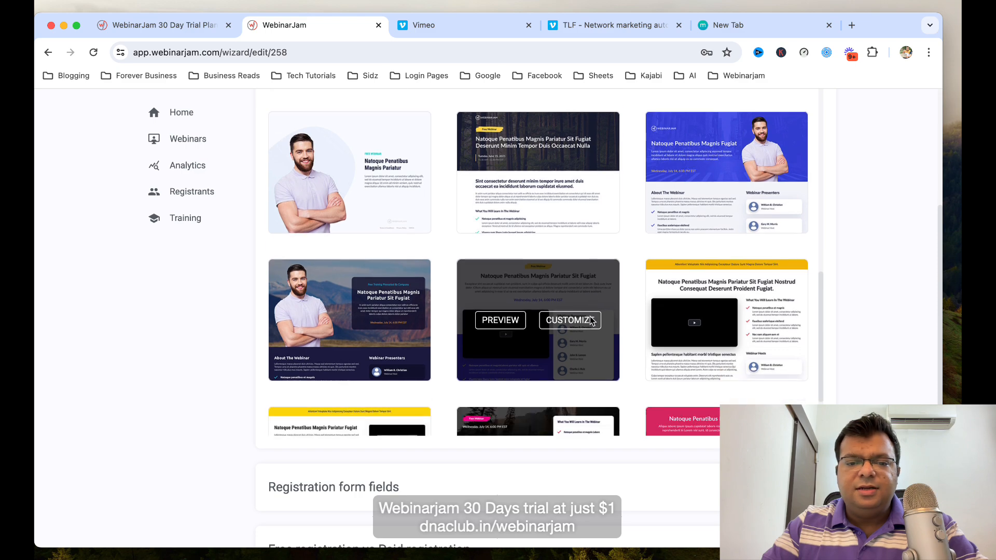
{"action": "left_click", "coordinate": [380, 263]}
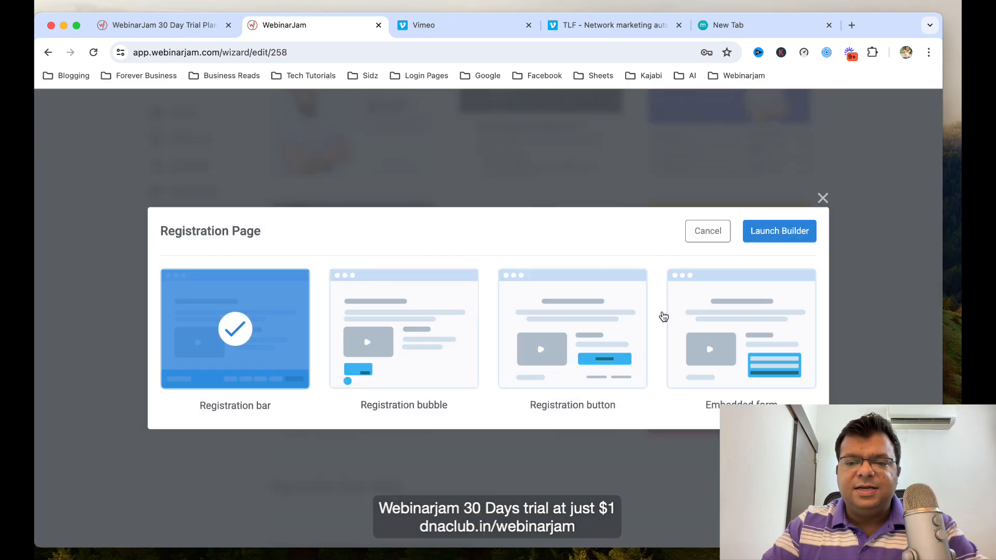
{"action": "left_click", "coordinate": [695, 306]}
{"action": "left_click", "coordinate": [778, 231]}
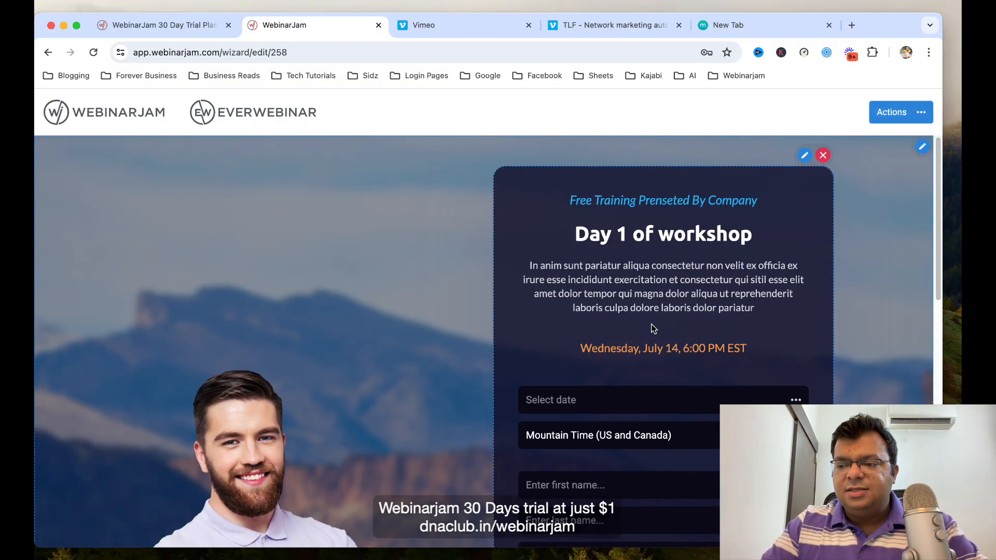
Review the registration page from the headline and registration form down to the webinar description and presenters section.
{"action": "scroll", "coordinate": [640, 314], "scroll_direction": "down", "scroll_amount": 3}
{"action": "scroll", "coordinate": [428, 353], "scroll_direction": "up", "scroll_amount": 3}
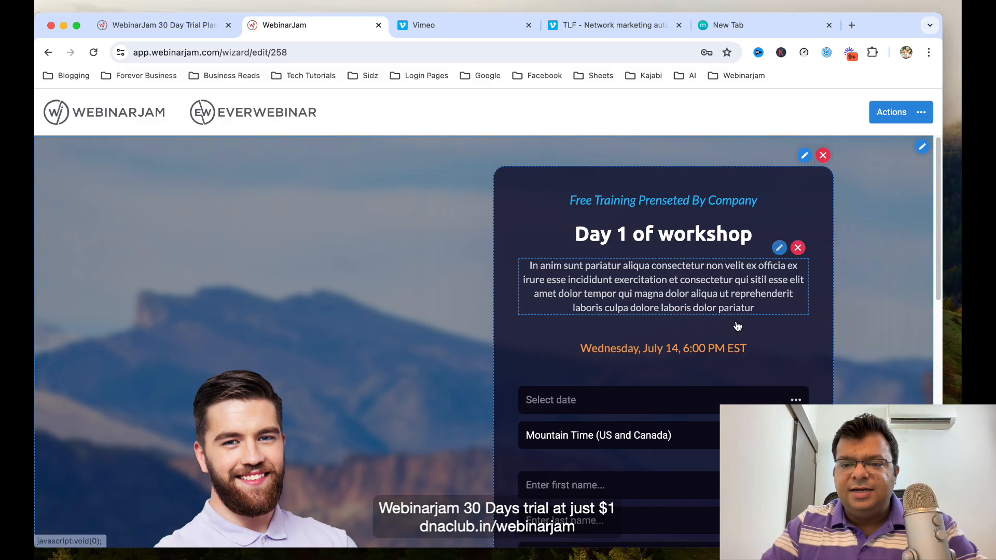
{"action": "scroll", "coordinate": [738, 327], "scroll_direction": "down", "scroll_amount": 5}
{"action": "scroll", "coordinate": [363, 307], "scroll_direction": "up", "scroll_amount": 3}
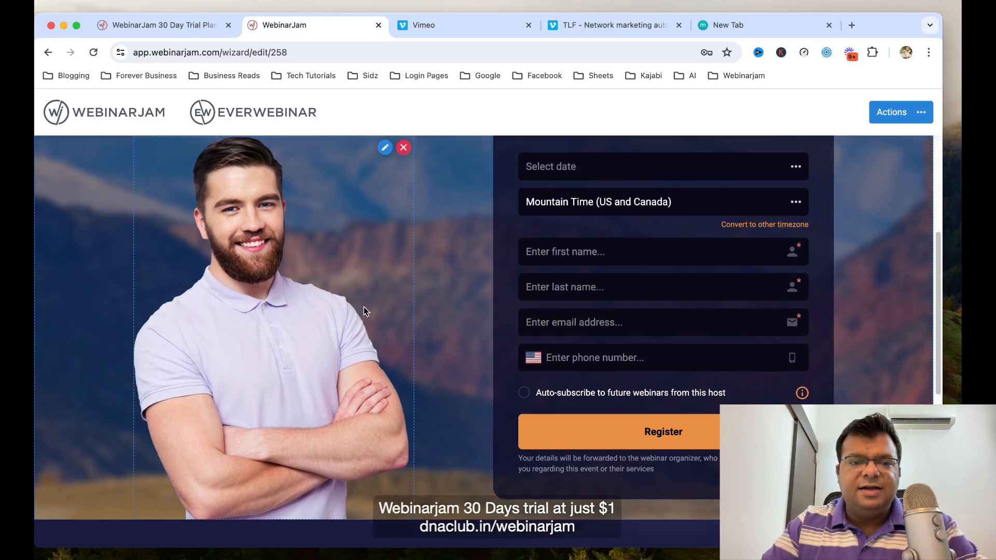
{"action": "scroll", "coordinate": [363, 307], "scroll_direction": "down", "scroll_amount": 7}
{"action": "scroll", "coordinate": [363, 307], "scroll_direction": "down", "scroll_amount": 2}
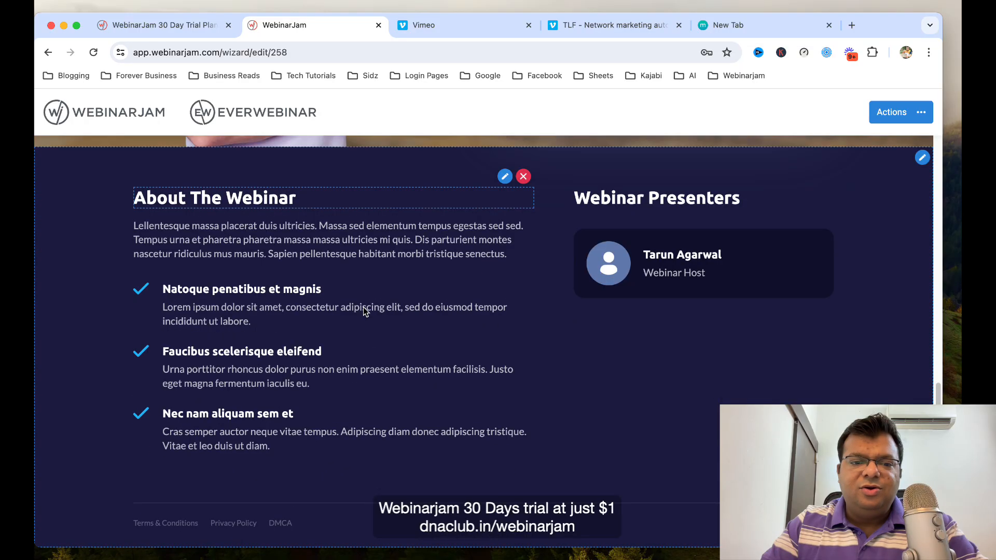
{"action": "scroll", "coordinate": [290, 311], "scroll_direction": "up", "scroll_amount": 1}
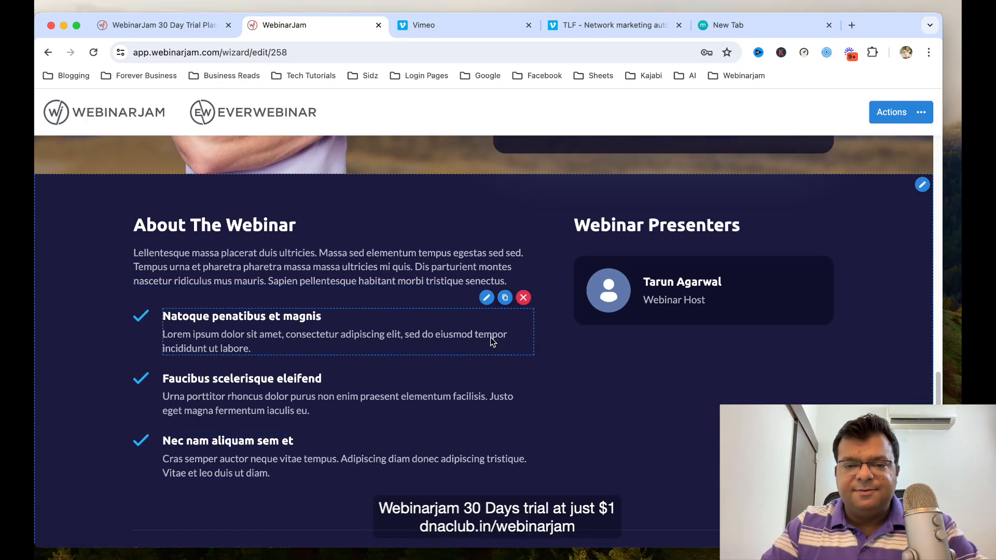
{"action": "scroll", "coordinate": [490, 300], "scroll_direction": "up", "scroll_amount": 10}
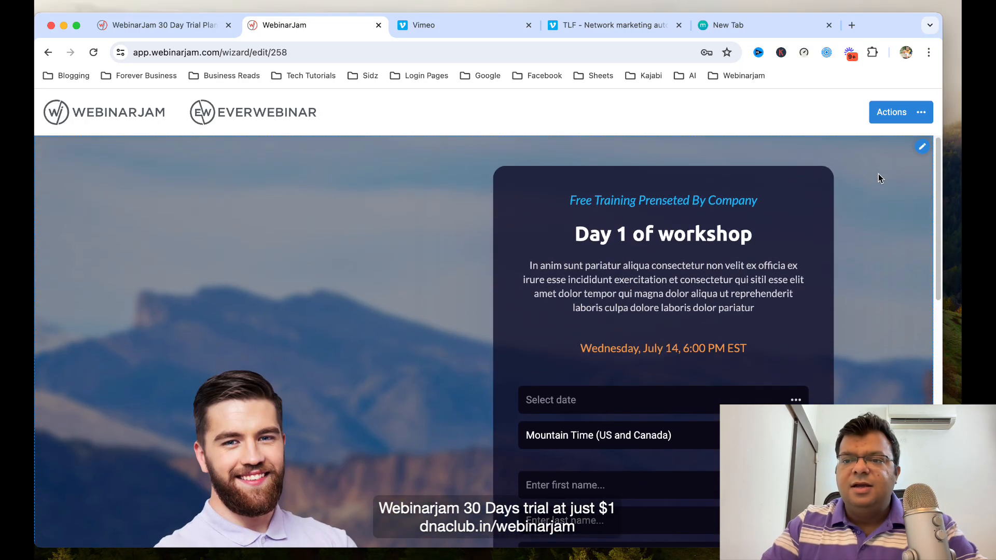
Leave the page builder keeping the customized template, and close the registration page design settings.
{"action": "left_click", "coordinate": [893, 112]}
{"action": "left_click", "coordinate": [890, 218]}
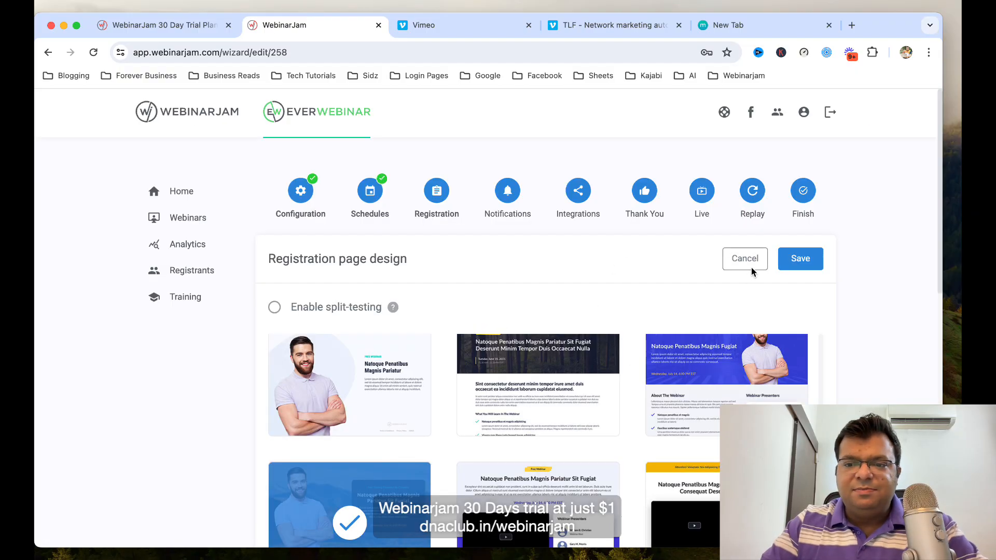
{"action": "left_click", "coordinate": [750, 265]}
Add an optional phone number field to the registration form and save the form fields.
{"action": "scroll", "coordinate": [789, 326], "scroll_direction": "down", "scroll_amount": 2}
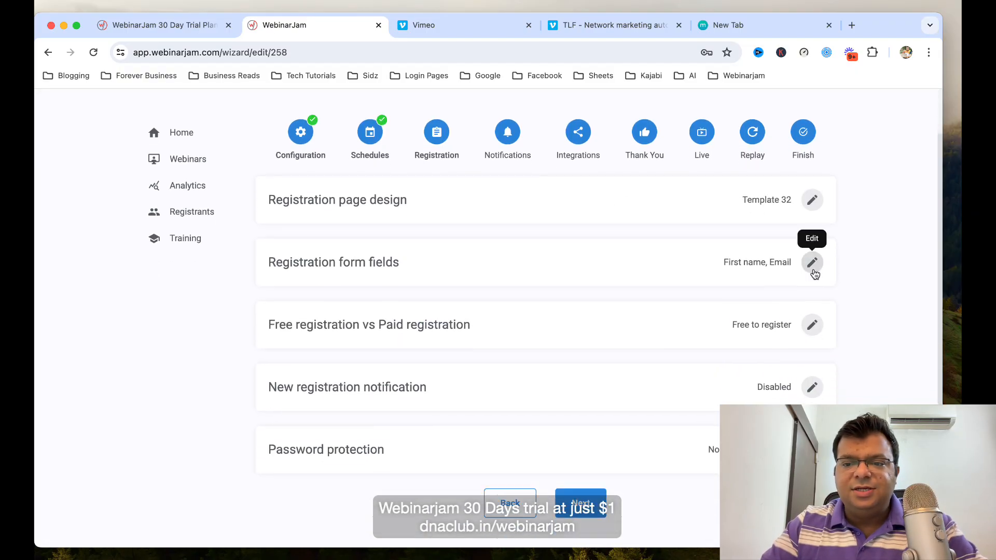
{"action": "left_click", "coordinate": [812, 263]}
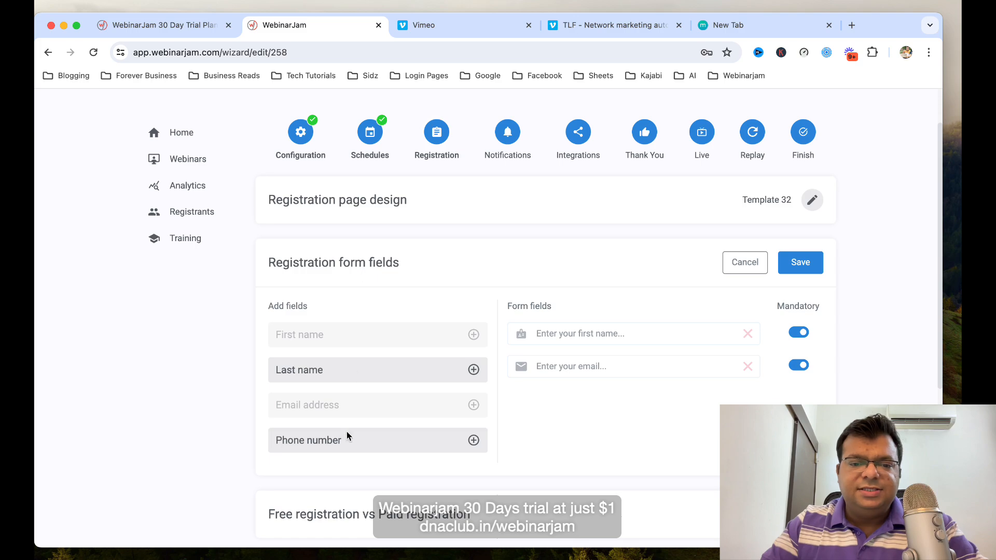
{"action": "scroll", "coordinate": [415, 415], "scroll_direction": "down", "scroll_amount": 2}
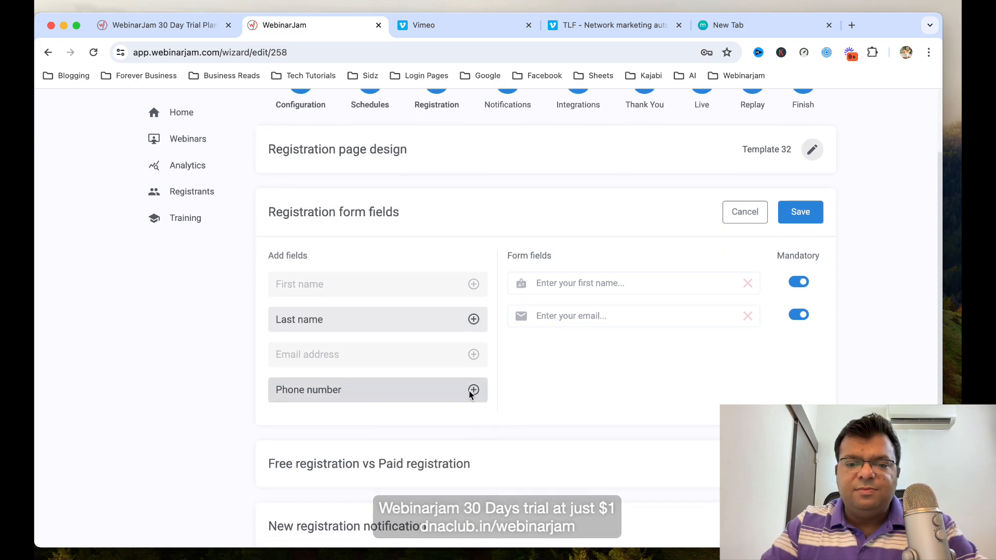
{"action": "left_click", "coordinate": [473, 390]}
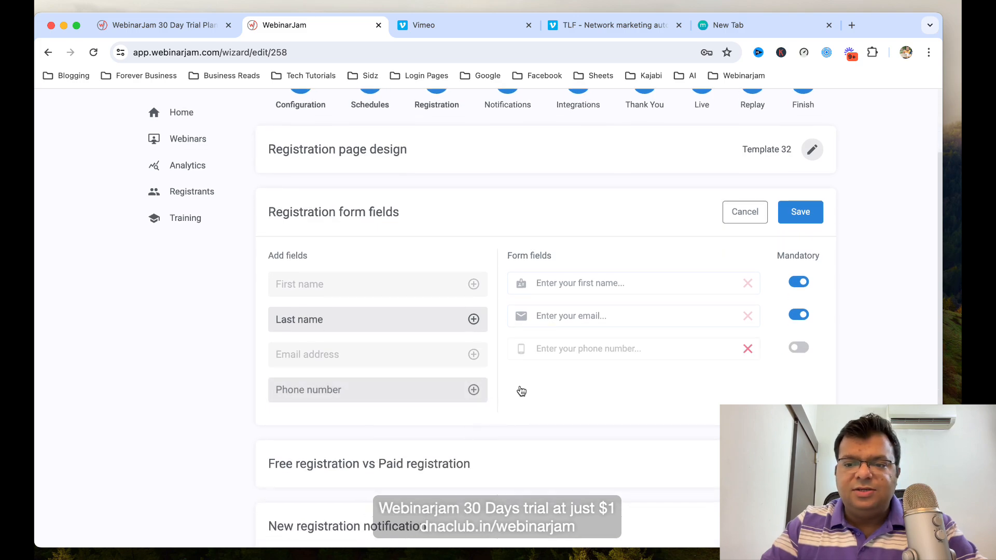
{"action": "left_click", "coordinate": [804, 221]}
Proceed to the Notifications stage and open the reminder notifications for editing.
{"action": "scroll", "coordinate": [773, 316], "scroll_direction": "down", "scroll_amount": 2}
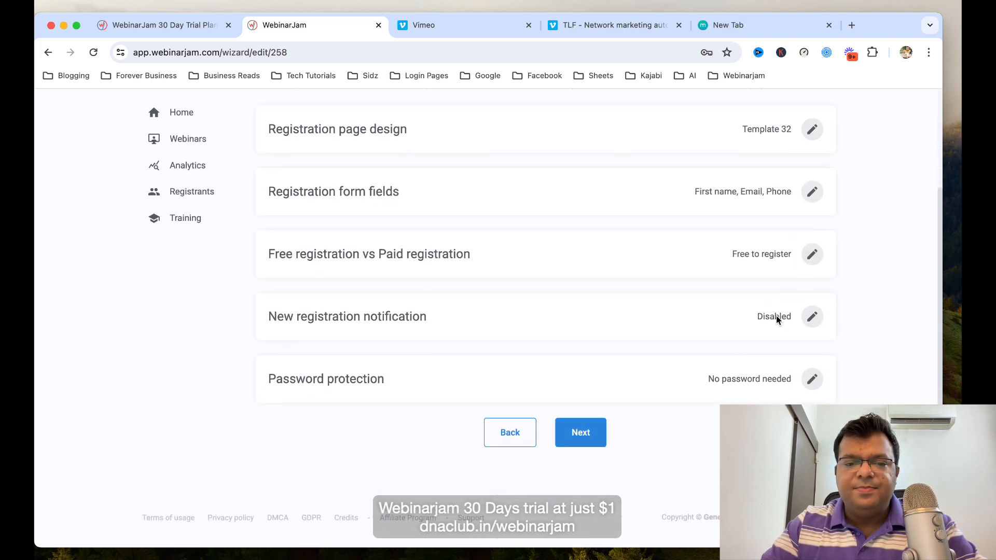
{"action": "left_click", "coordinate": [597, 422]}
{"action": "left_click", "coordinate": [814, 321]}
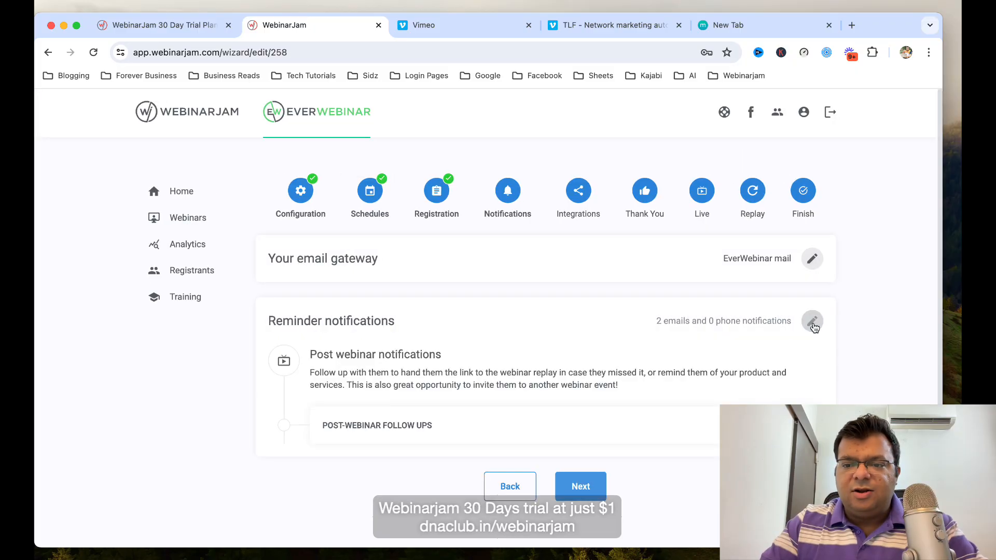
{"action": "scroll", "coordinate": [577, 358], "scroll_direction": "down", "scroll_amount": 4}
{"action": "scroll", "coordinate": [667, 336], "scroll_direction": "up", "scroll_amount": 2}
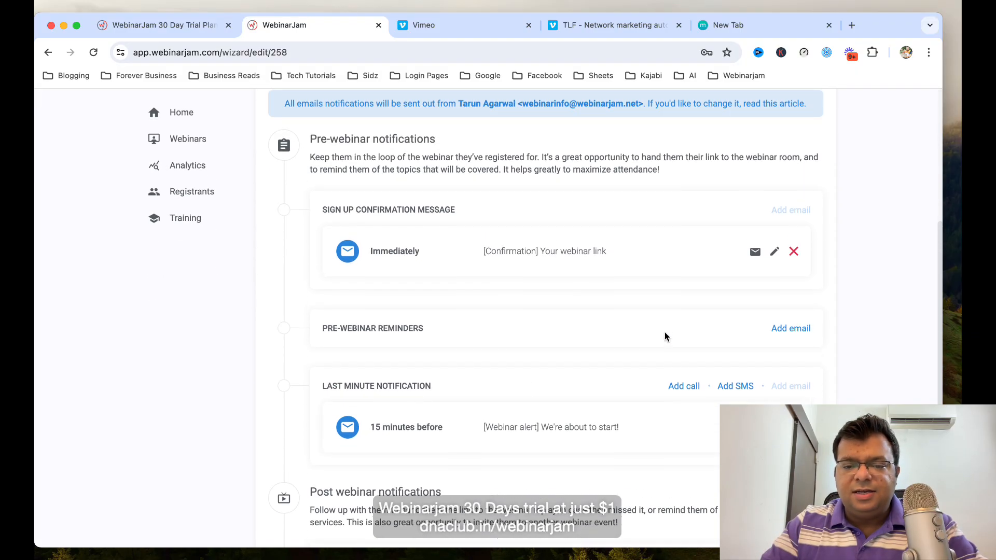
{"action": "scroll", "coordinate": [665, 332], "scroll_direction": "down", "scroll_amount": 1}
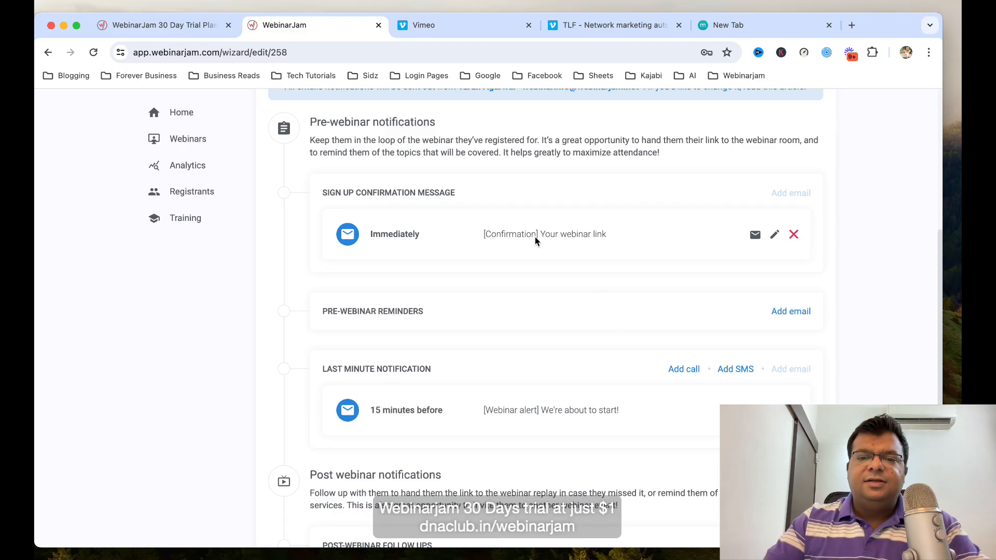
Examine the sign-up confirmation email's subject, body, live link and available shortcodes, and cancel out of it.
{"action": "left_click_drag", "start_coordinate": [531, 235], "coordinate": [624, 230]}
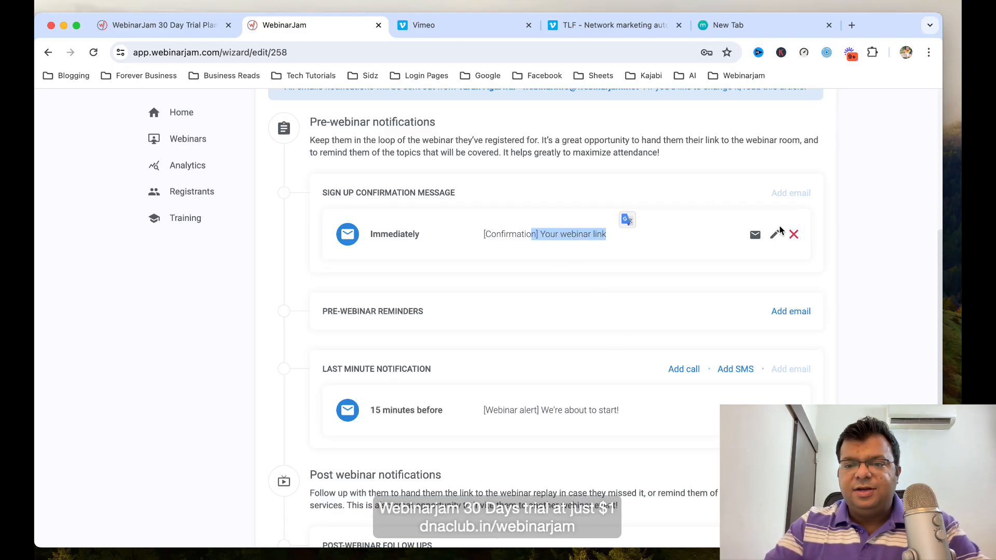
{"action": "left_click", "coordinate": [775, 234]}
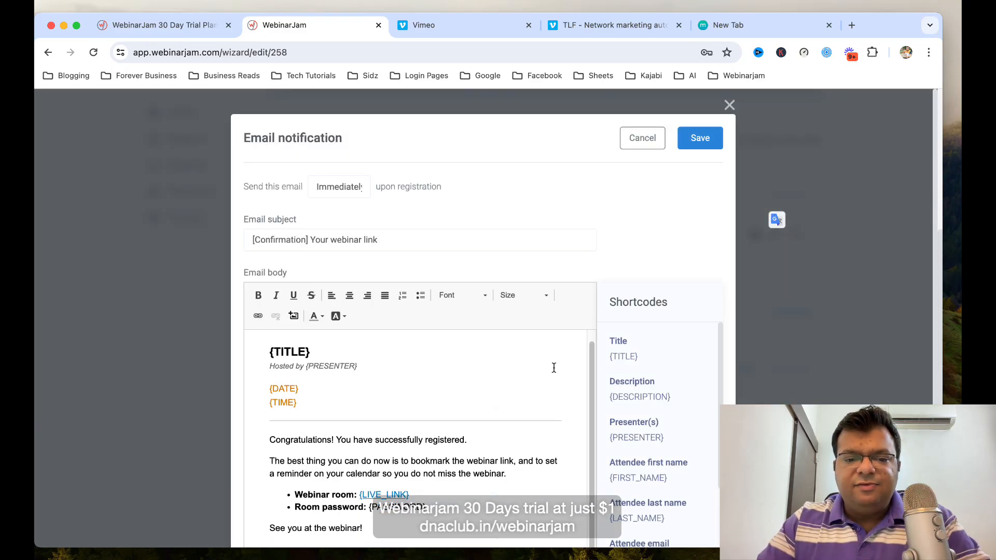
{"action": "scroll", "coordinate": [598, 387], "scroll_direction": "down", "scroll_amount": 3}
{"action": "scroll", "coordinate": [572, 383], "scroll_direction": "down", "scroll_amount": 4}
{"action": "scroll", "coordinate": [571, 384], "scroll_direction": "down", "scroll_amount": 2}
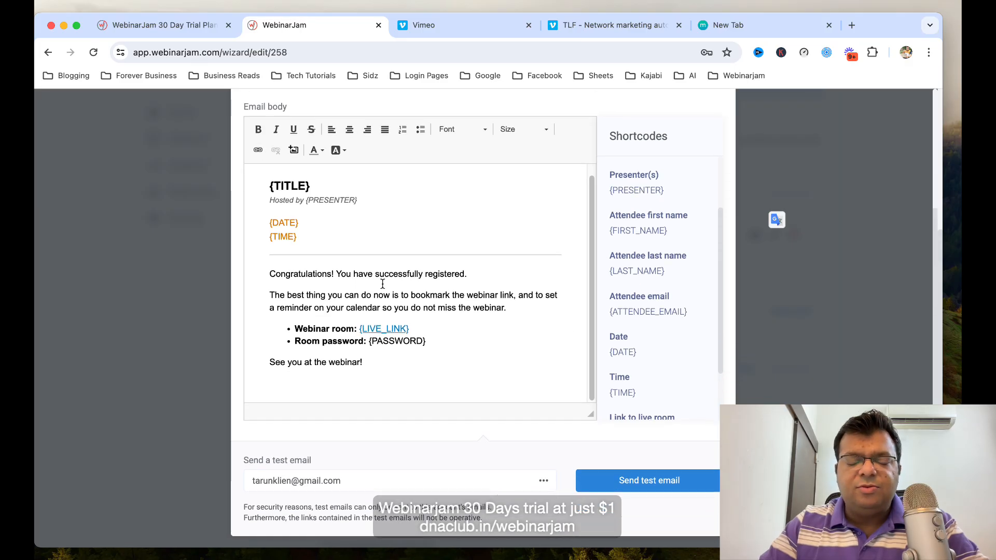
{"action": "left_click_drag", "start_coordinate": [408, 328], "coordinate": [359, 328]}
{"action": "scroll", "coordinate": [519, 311], "scroll_direction": "up", "scroll_amount": 1}
{"action": "scroll", "coordinate": [675, 234], "scroll_direction": "up", "scroll_amount": 2}
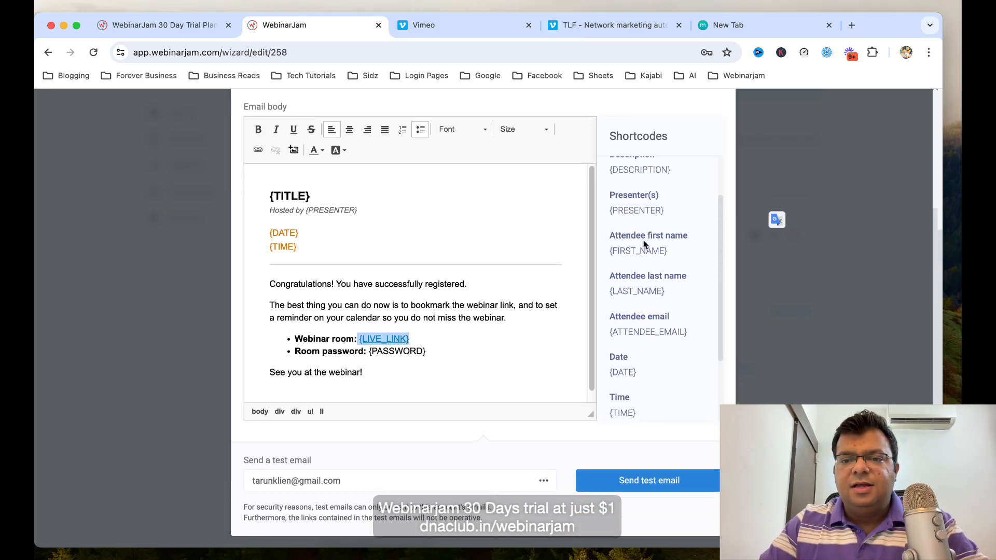
{"action": "scroll", "coordinate": [726, 232], "scroll_direction": "up", "scroll_amount": 4}
{"action": "left_click", "coordinate": [654, 139]}
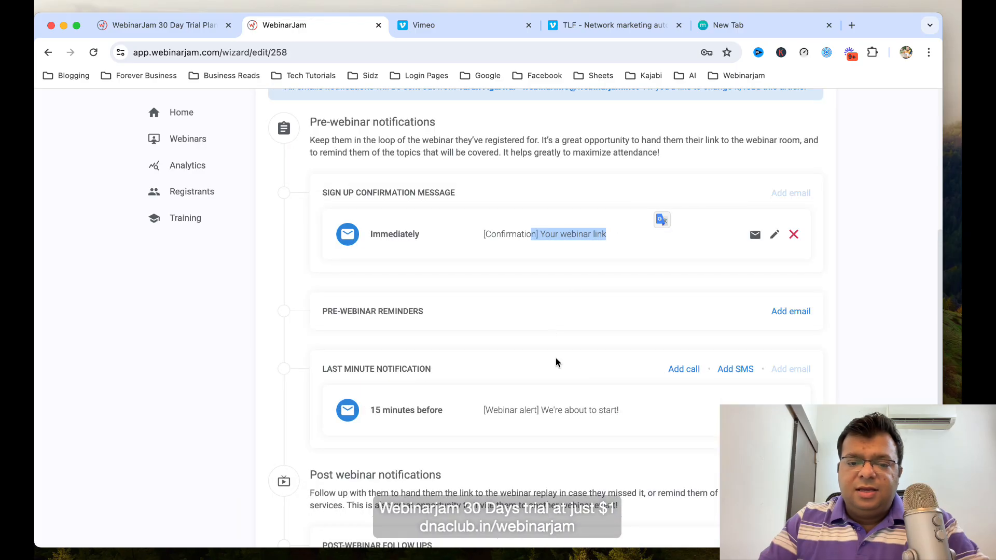
Try a post-webinar follow-up email sent 2 hours after the webinar starts to those who attended but left before a set time.
{"action": "scroll", "coordinate": [742, 347], "scroll_direction": "down", "scroll_amount": 5}
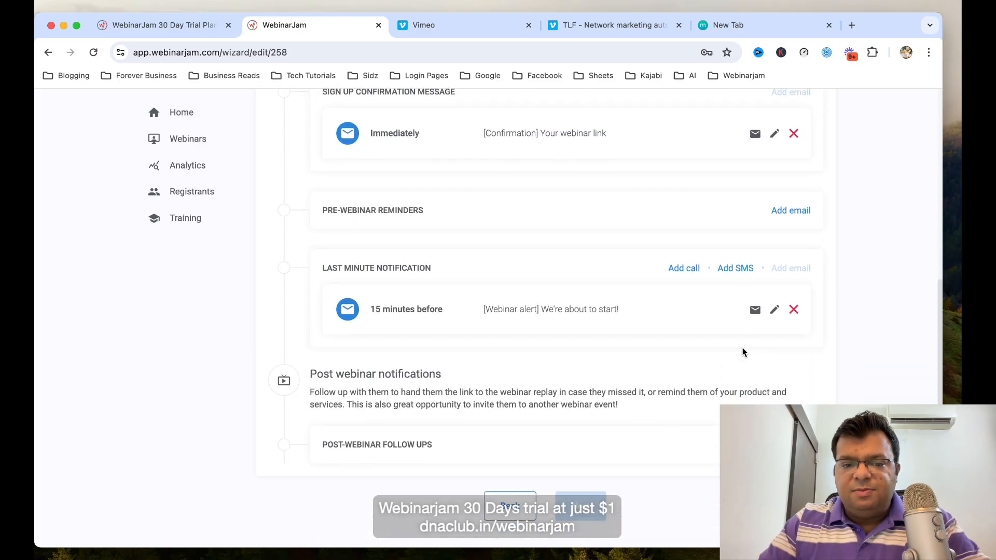
{"action": "scroll", "coordinate": [813, 393], "scroll_direction": "down", "scroll_amount": 2}
{"action": "left_click_drag", "start_coordinate": [405, 292], "coordinate": [429, 292]}
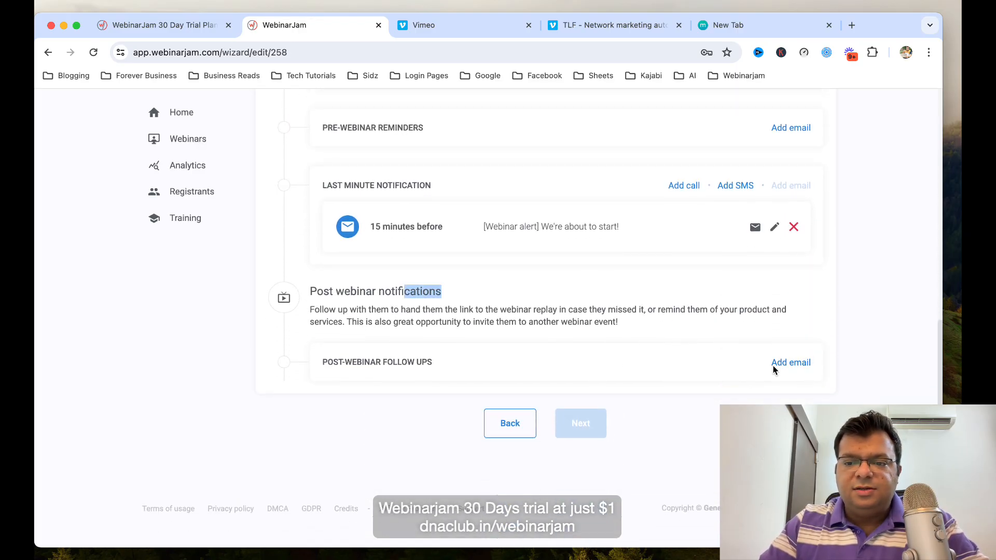
{"action": "left_click", "coordinate": [774, 366]}
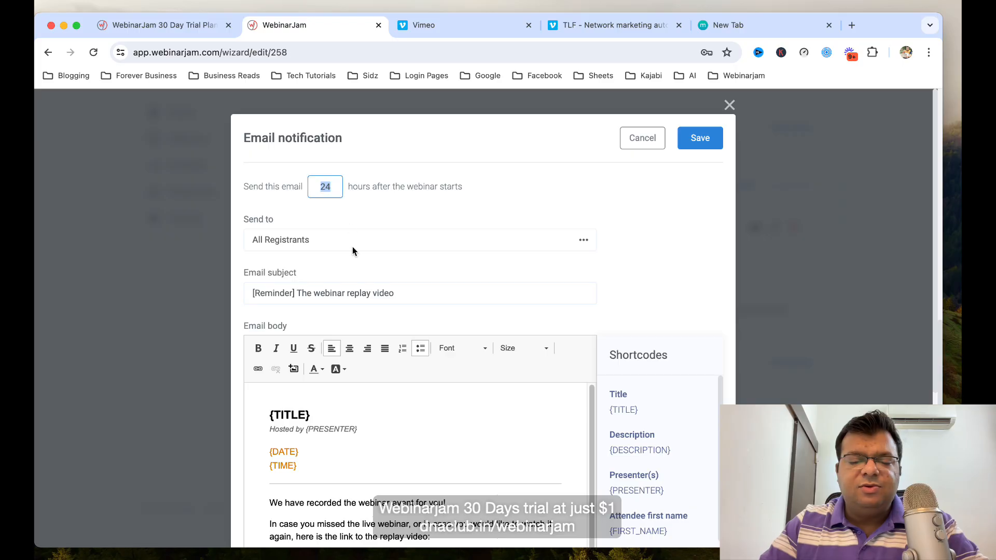
{"action": "type", "text": "2"}
{"action": "left_click", "coordinate": [309, 246]}
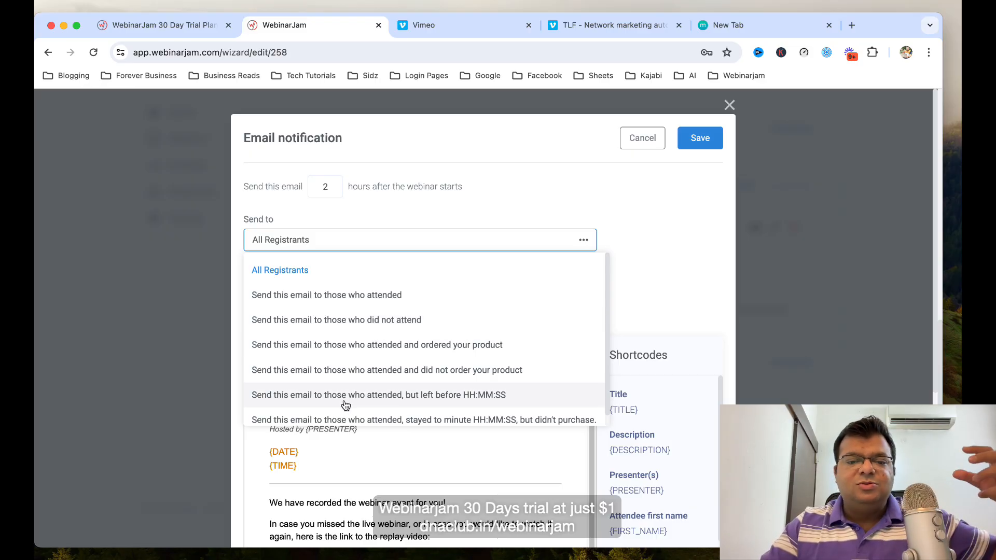
{"action": "left_click", "coordinate": [502, 396]}
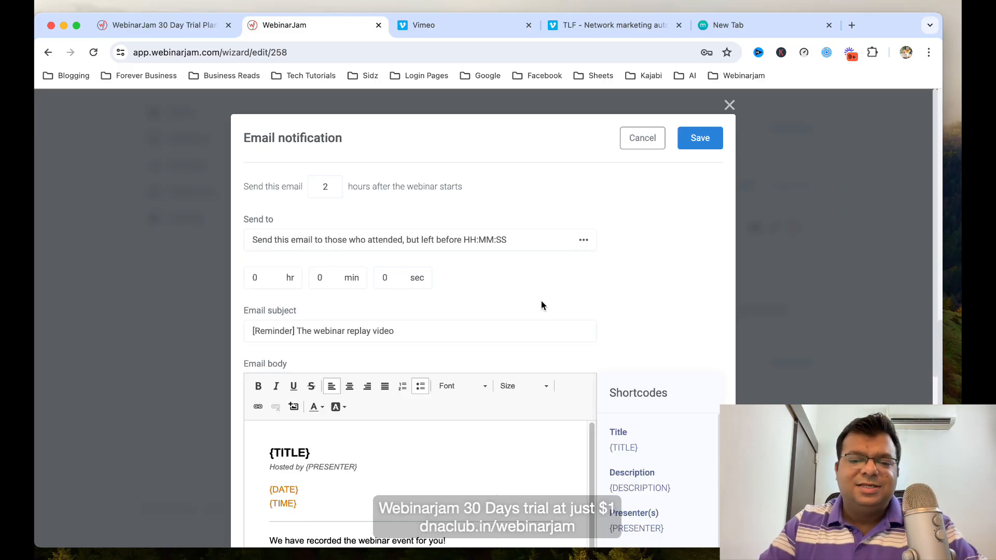
{"action": "scroll", "coordinate": [527, 363], "scroll_direction": "down", "scroll_amount": 4}
{"action": "scroll", "coordinate": [529, 369], "scroll_direction": "up", "scroll_amount": 4}
{"action": "left_click", "coordinate": [642, 138]}
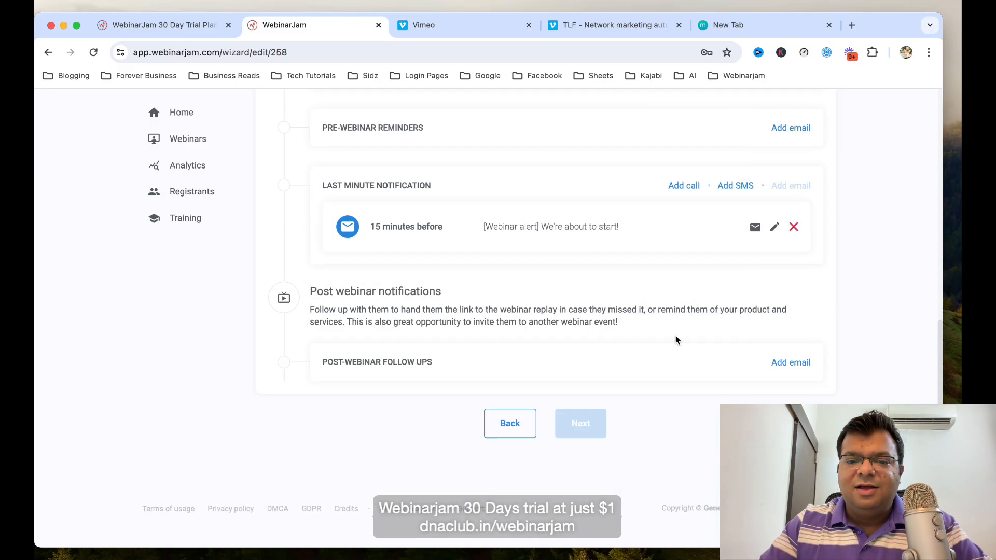
Save the reminder notifications and continue to the Integrations stage.
{"action": "scroll", "coordinate": [763, 321], "scroll_direction": "up", "scroll_amount": 10}
{"action": "left_click", "coordinate": [801, 245]}
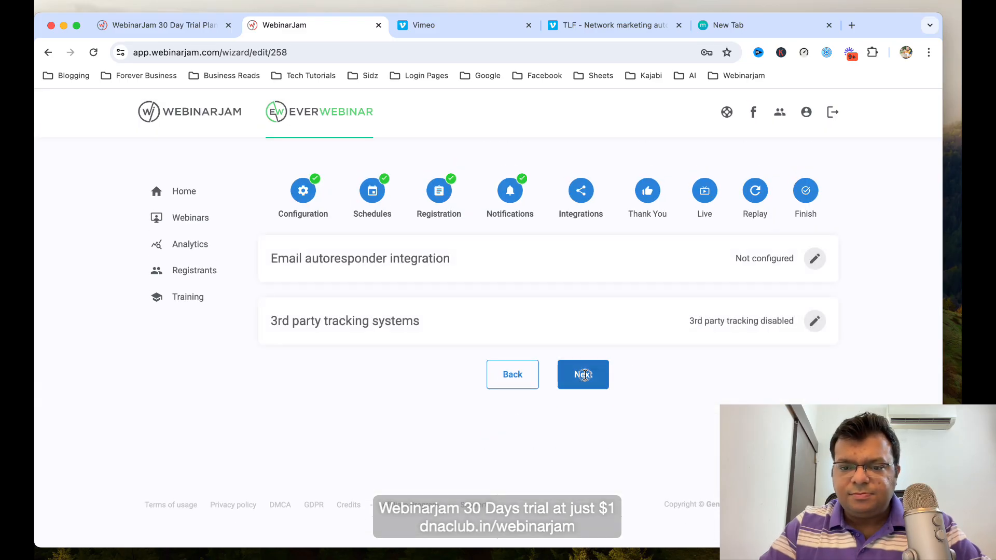
Advance past the Integrations and Thank You stages to the Live stage, and save the Autoplay settings with autoplay disabled.
{"action": "left_click", "coordinate": [583, 374]}
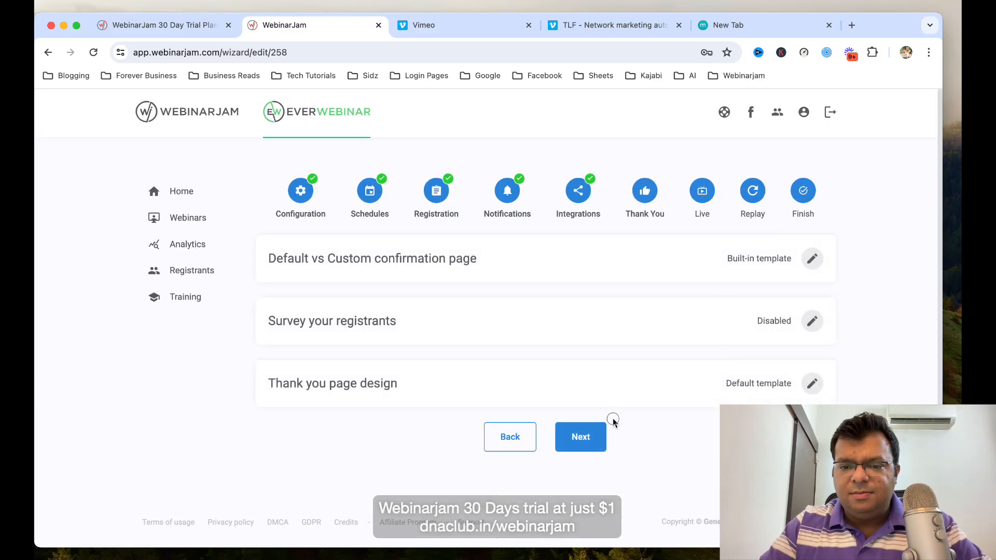
{"action": "left_click", "coordinate": [588, 437]}
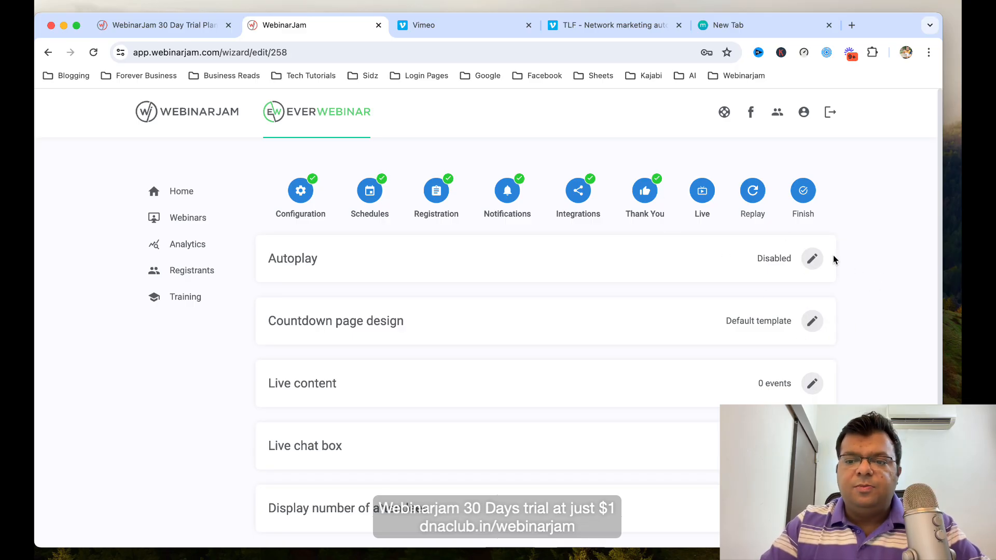
{"action": "left_click", "coordinate": [813, 258]}
{"action": "scroll", "coordinate": [406, 378], "scroll_direction": "down", "scroll_amount": 4}
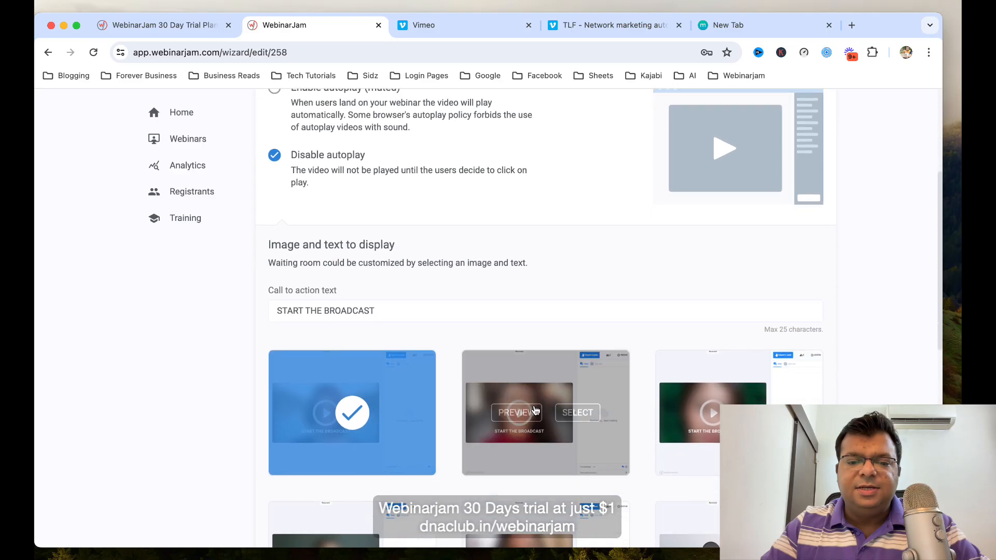
{"action": "scroll", "coordinate": [535, 411], "scroll_direction": "up", "scroll_amount": 5}
{"action": "left_click", "coordinate": [799, 263]}
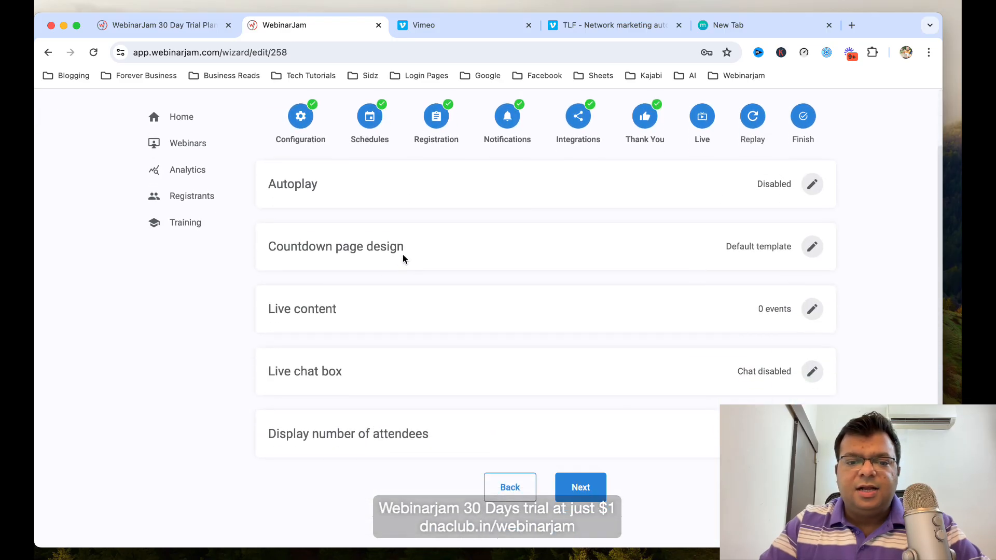
Open the dark countdown page template for customization and examine its heading, presenter block, bullet points and countdown bar.
{"action": "left_click_drag", "start_coordinate": [339, 248], "coordinate": [409, 248]}
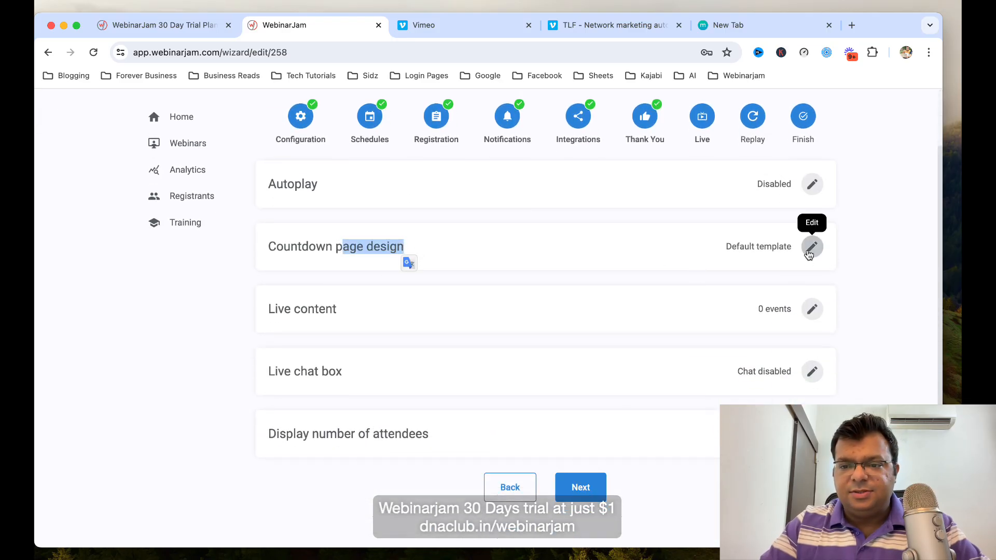
{"action": "left_click", "coordinate": [809, 254]}
{"action": "mouse_move", "coordinate": [573, 381]}
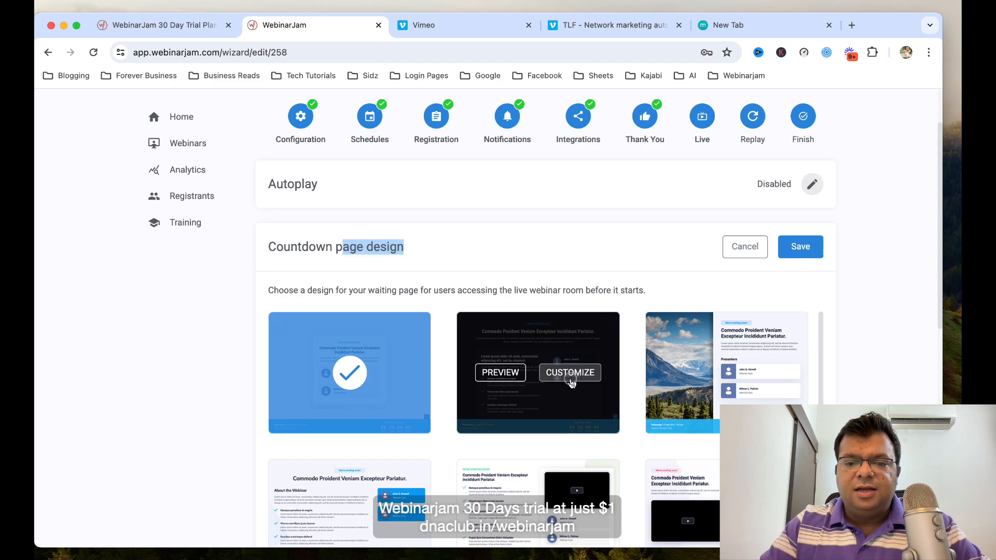
{"action": "left_click", "coordinate": [756, 372]}
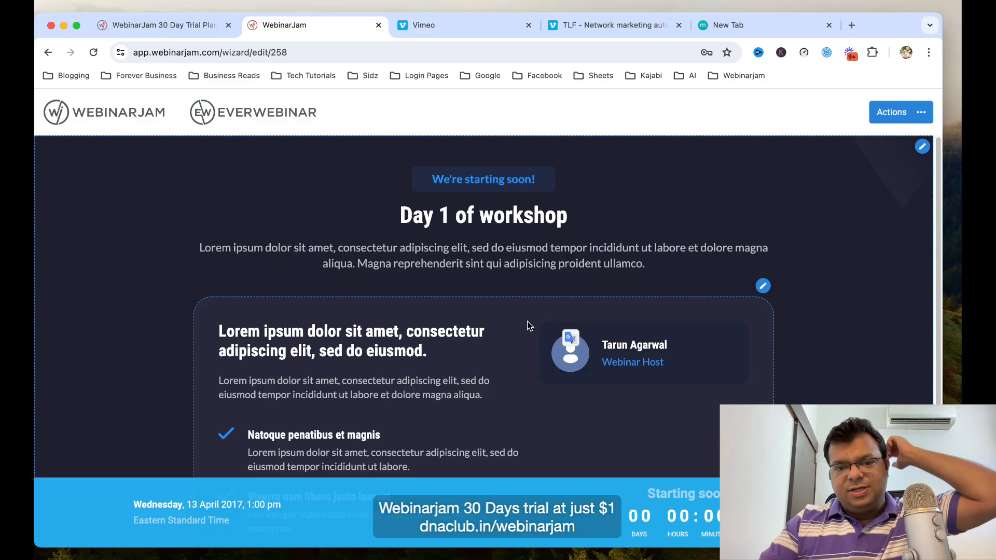
{"action": "mouse_move", "coordinate": [491, 363]}
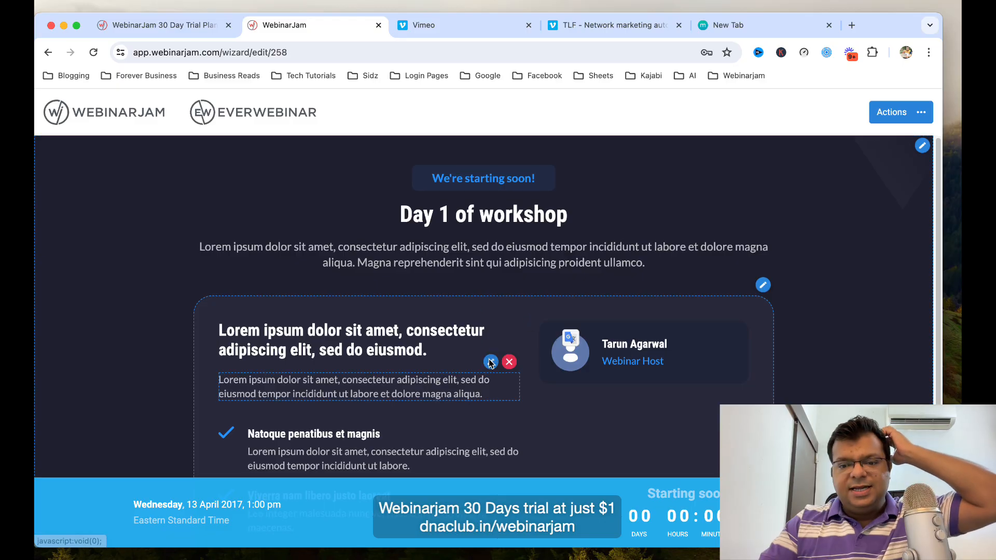
{"action": "scroll", "coordinate": [491, 363], "scroll_direction": "down", "scroll_amount": 2}
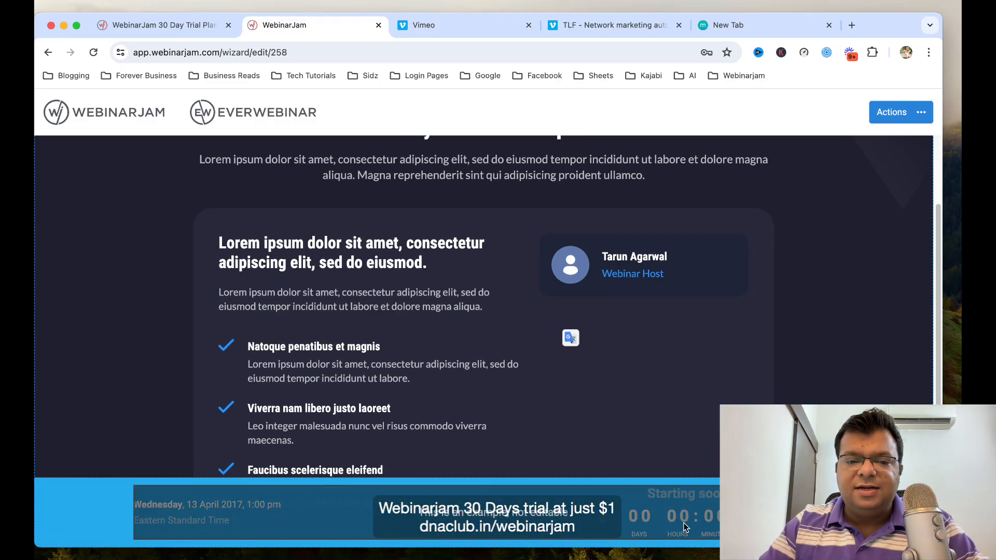
{"action": "scroll", "coordinate": [687, 514], "scroll_direction": "down", "scroll_amount": 1}
{"action": "scroll", "coordinate": [660, 402], "scroll_direction": "up", "scroll_amount": 3}
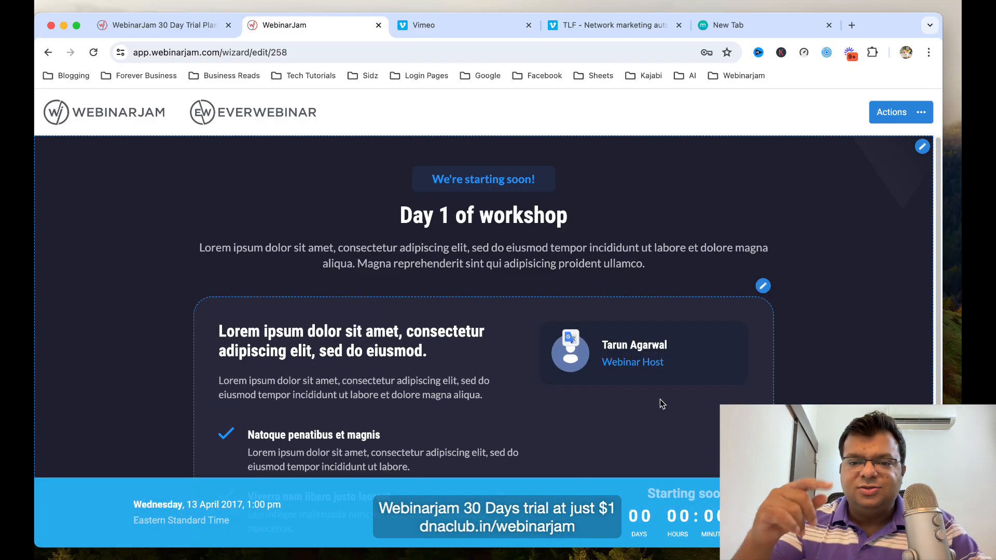
Save and exit the countdown template editor, and cancel the countdown page design change.
{"action": "left_click", "coordinate": [921, 112]}
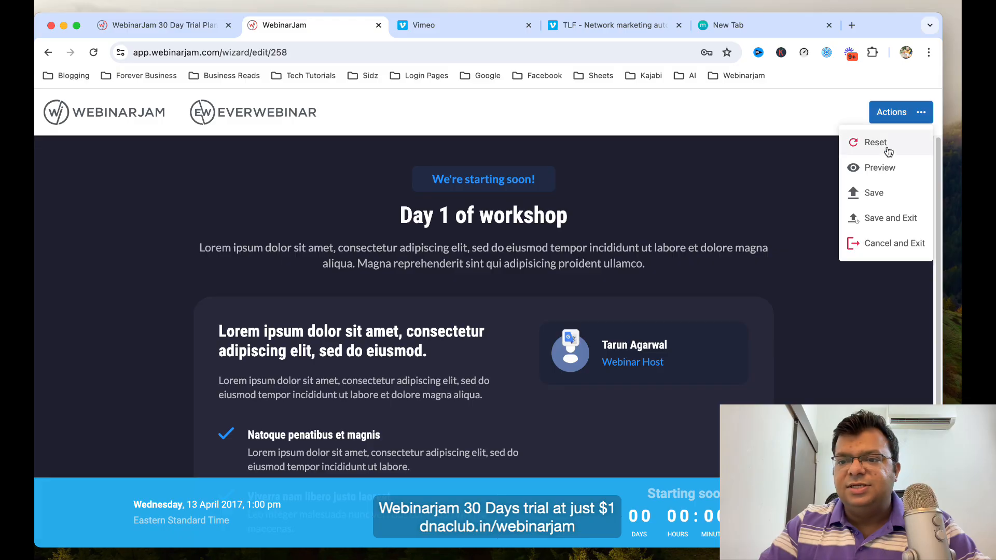
{"action": "left_click", "coordinate": [878, 223]}
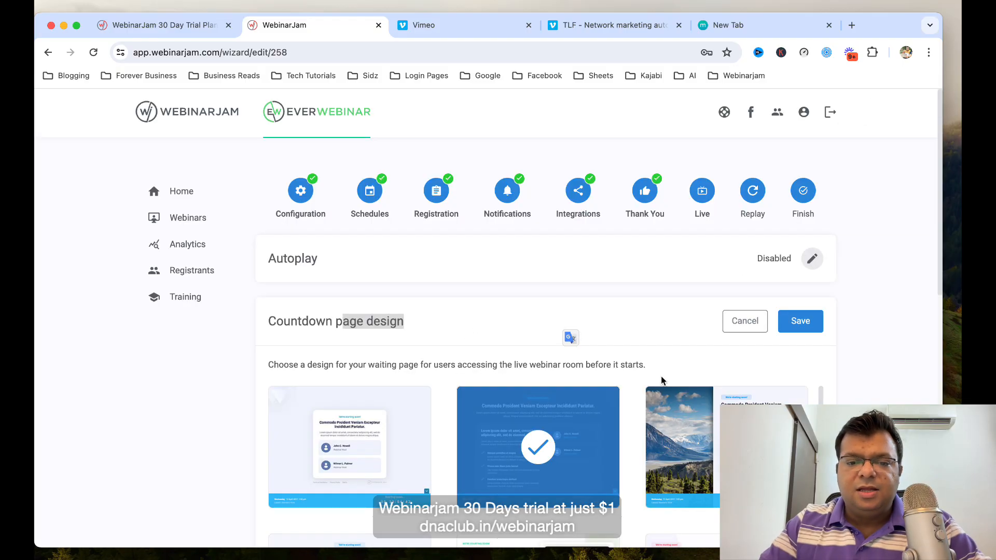
{"action": "left_click", "coordinate": [746, 327]}
Look over the Live content event timeline settings and cancel out of them.
{"action": "scroll", "coordinate": [765, 356], "scroll_direction": "down", "scroll_amount": 2}
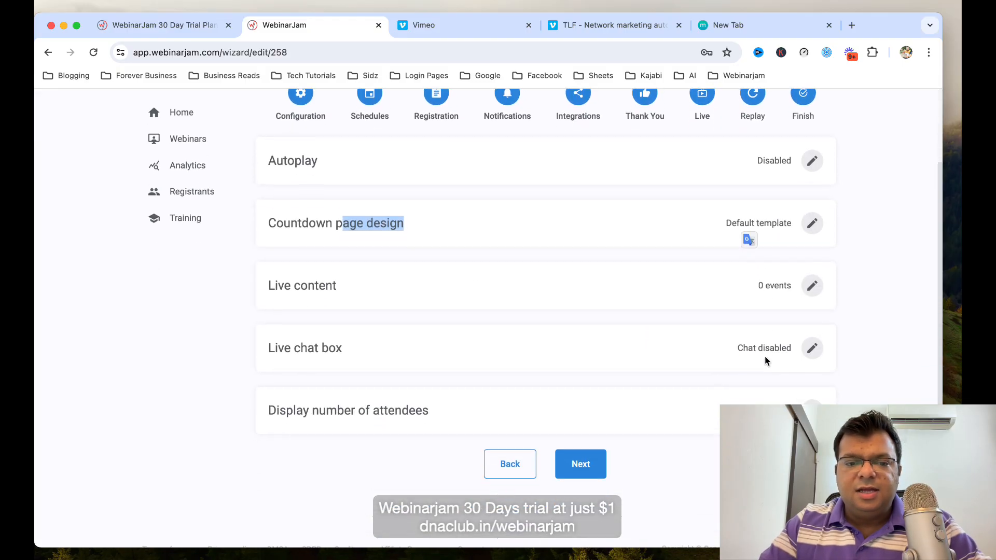
{"action": "left_click", "coordinate": [814, 285]}
{"action": "scroll", "coordinate": [514, 356], "scroll_direction": "down", "scroll_amount": 2}
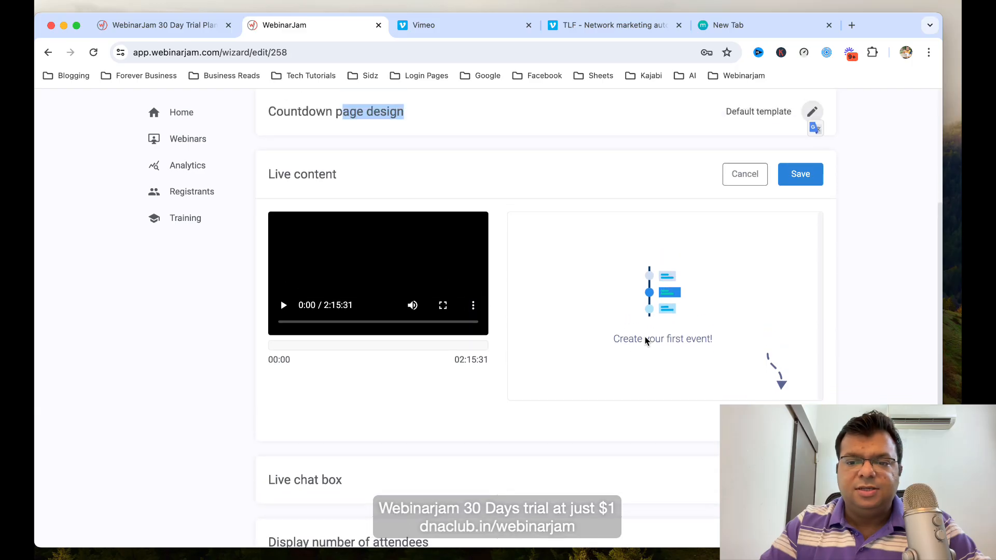
{"action": "left_click", "coordinate": [745, 175]}
Enable live chat in the Live chat box settings and allow attendees to see each other's chat.
{"action": "left_click", "coordinate": [812, 303]}
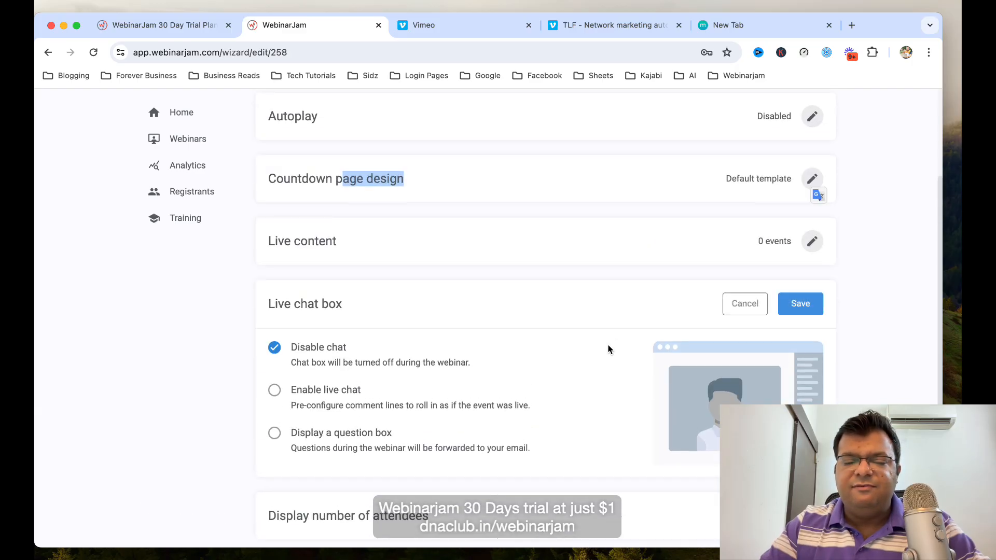
{"action": "scroll", "coordinate": [608, 348], "scroll_direction": "down", "scroll_amount": 3}
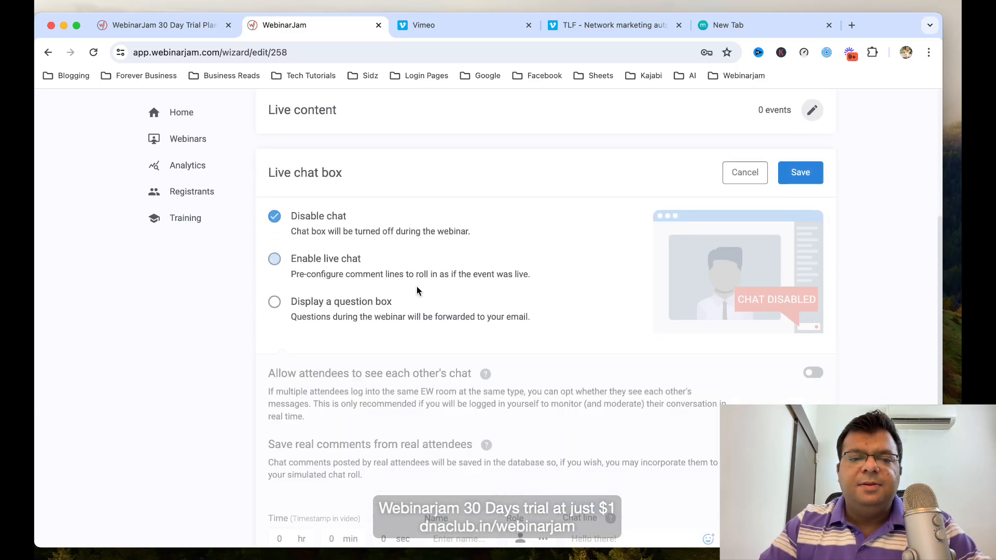
{"action": "left_click", "coordinate": [417, 289]}
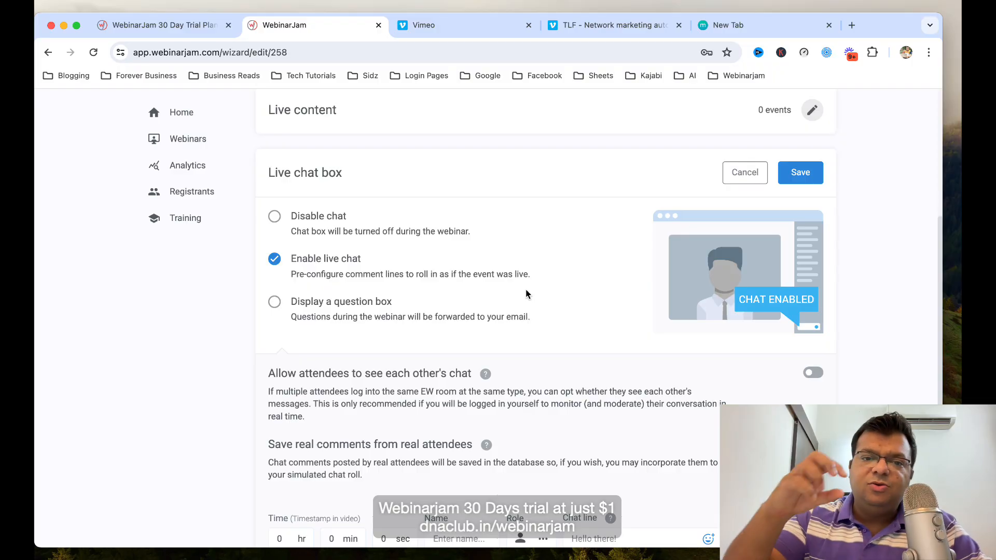
{"action": "scroll", "coordinate": [757, 341], "scroll_direction": "down", "scroll_amount": 2}
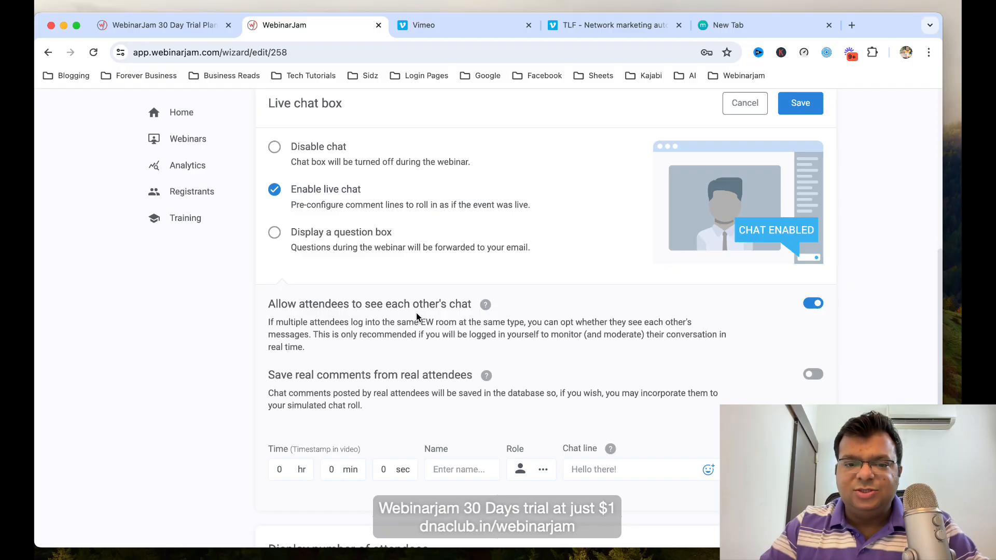
Turn on saving real comments from real attendees for the live chat.
{"action": "left_click_drag", "start_coordinate": [281, 376], "coordinate": [343, 377]}
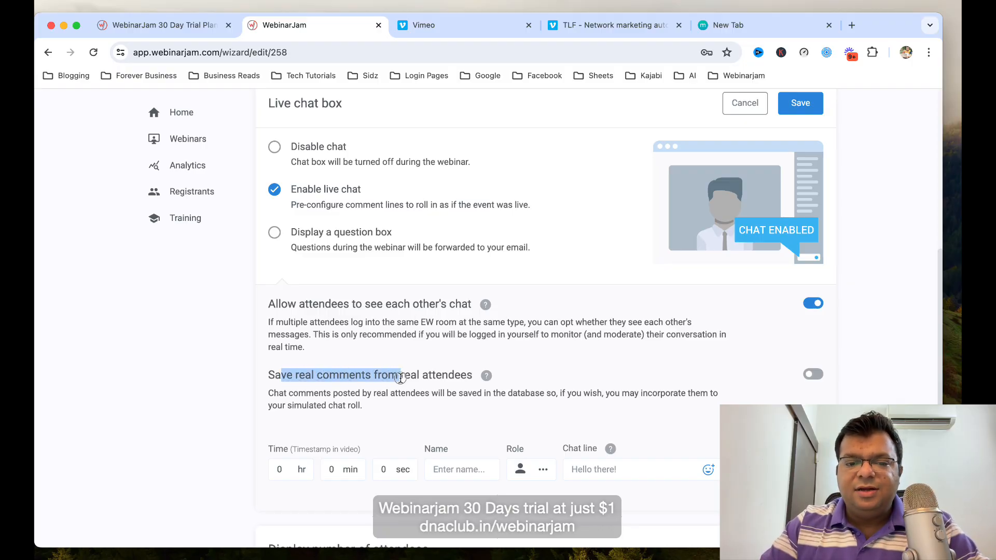
{"action": "left_click", "coordinate": [812, 374]}
{"action": "left_click", "coordinate": [853, 332]}
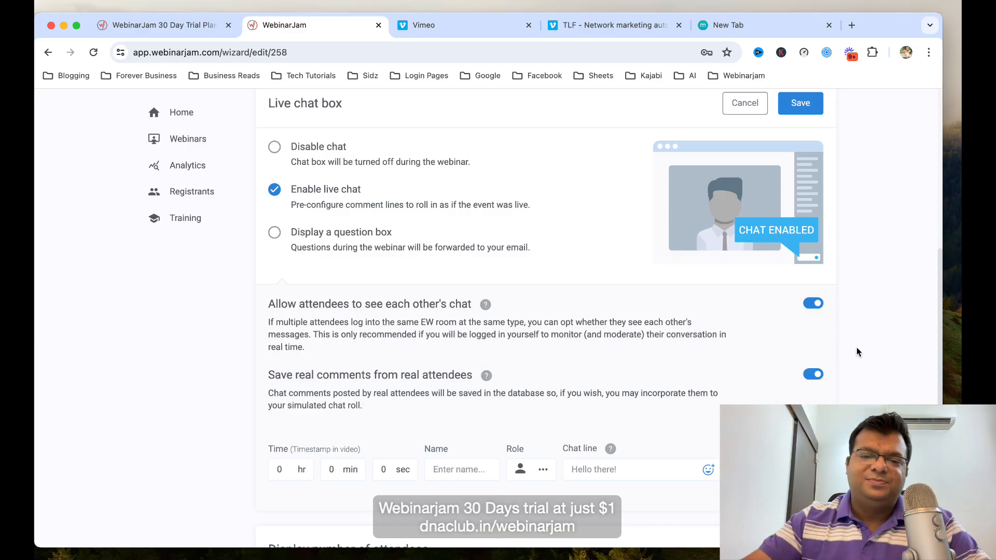
Set the new simulated chat line's video timestamp to 1 min 10 sec.
{"action": "scroll", "coordinate": [863, 362], "scroll_direction": "down", "scroll_amount": 3}
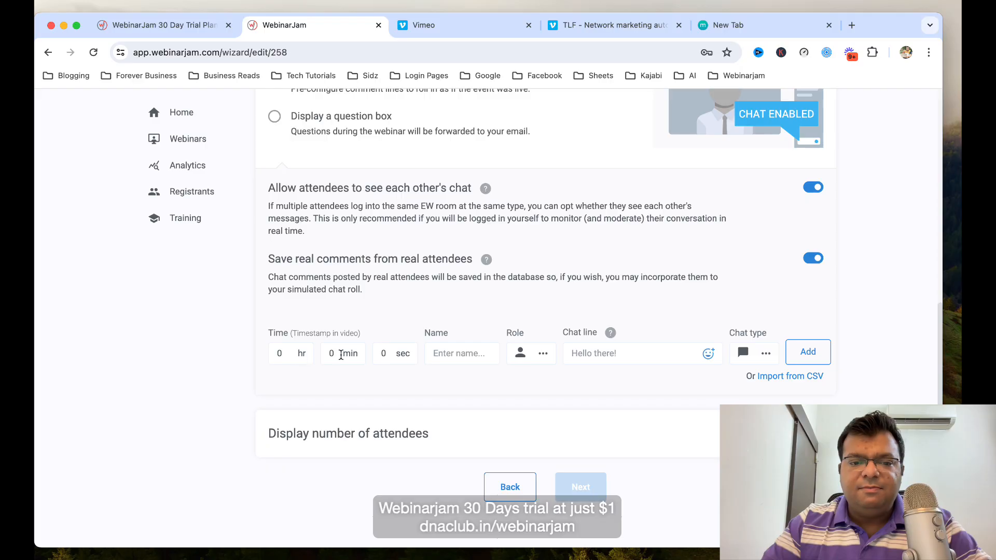
{"action": "left_click", "coordinate": [341, 355]}
{"action": "left_click", "coordinate": [407, 360]}
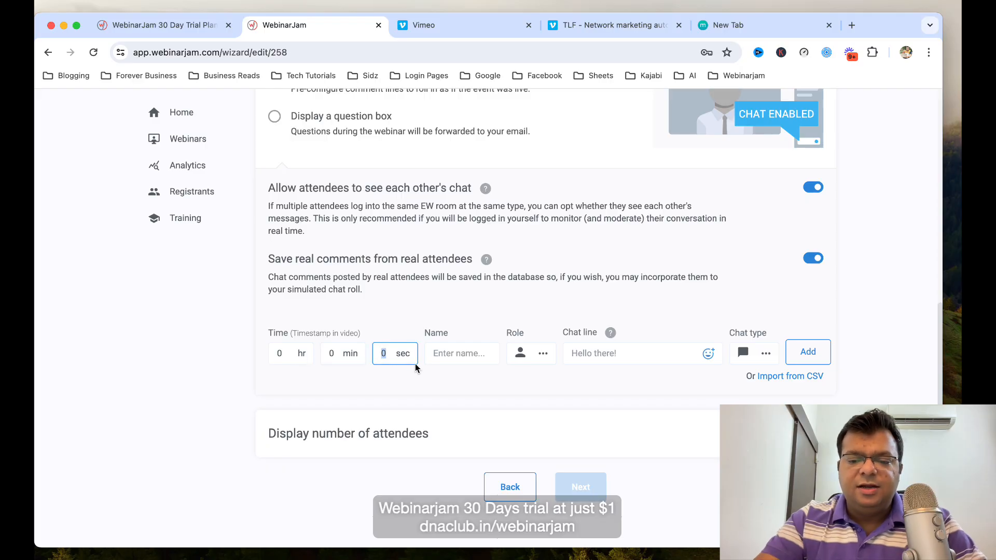
{"action": "type", "text": "10"}
{"action": "left_click", "coordinate": [337, 353]}
{"action": "type", "text": "1"}
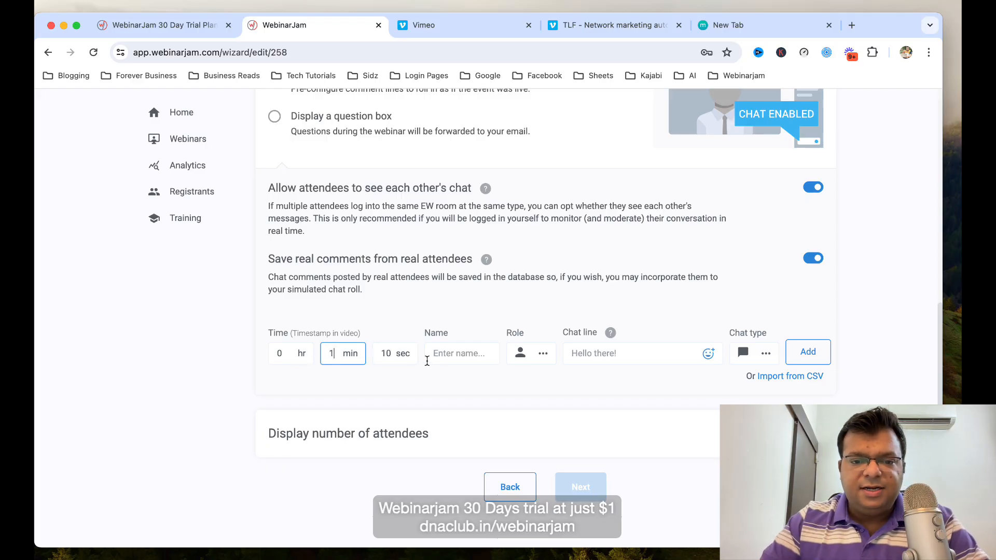
Enter the webinar host's name as the chat line's sender and set the role to Admin.
{"action": "left_click", "coordinate": [428, 354]}
{"action": "type", "text": "tarun A"}
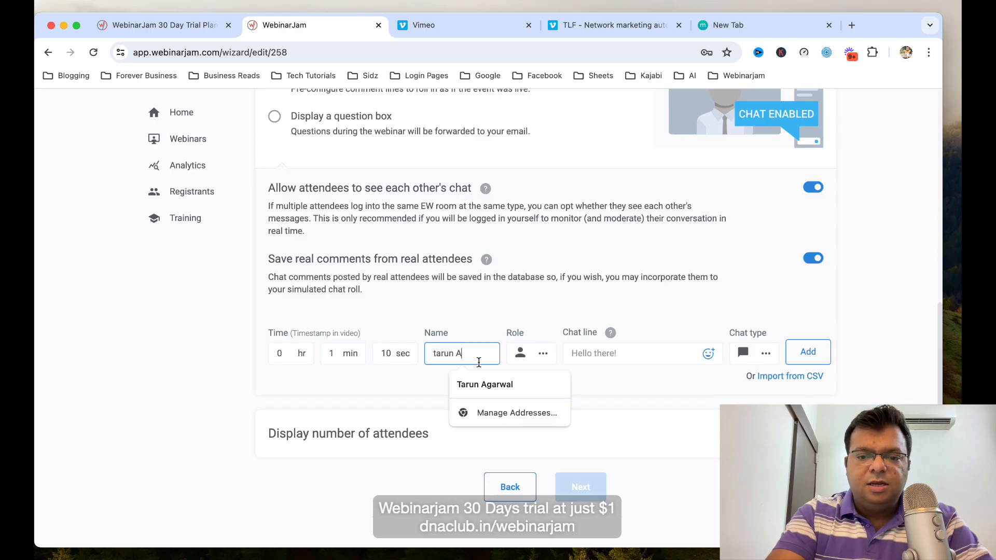
{"action": "left_click", "coordinate": [488, 384]}
{"action": "left_click", "coordinate": [539, 362]}
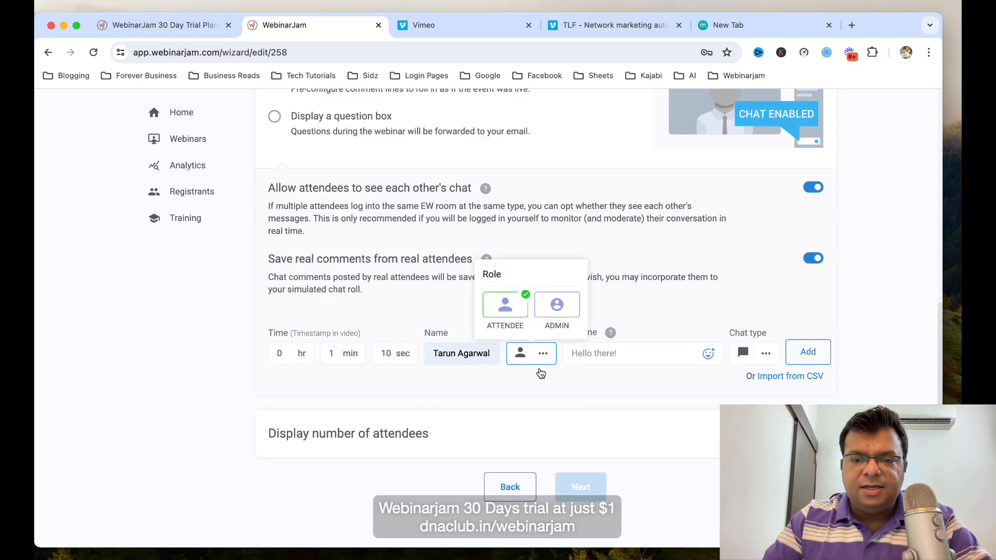
{"action": "left_click", "coordinate": [557, 306]}
Write the chat line "Hello all. Welcome to the webinar." and add it to the simulated chat roll.
{"action": "left_click", "coordinate": [686, 361]}
{"action": "type", "text": "H"}
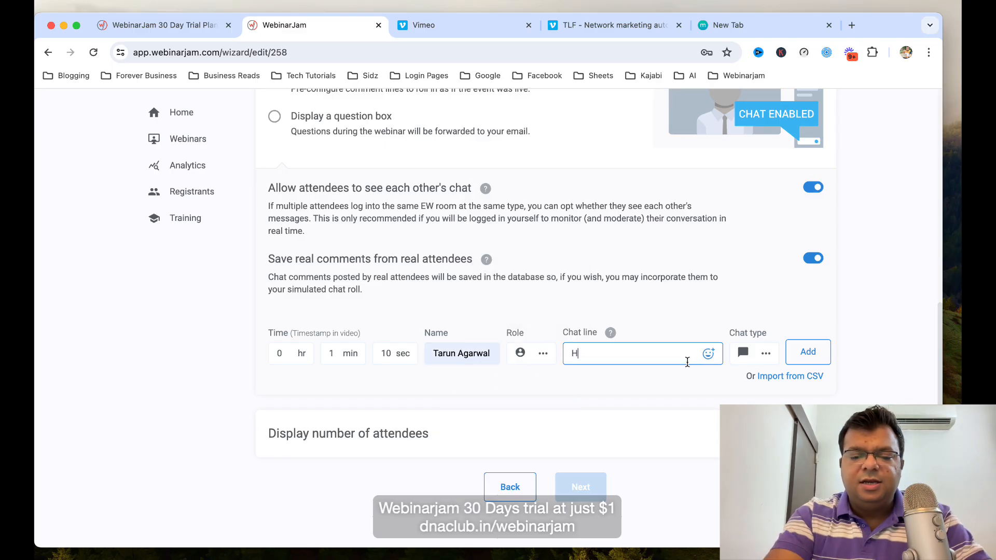
{"action": "type", "text": "ello all. We"}
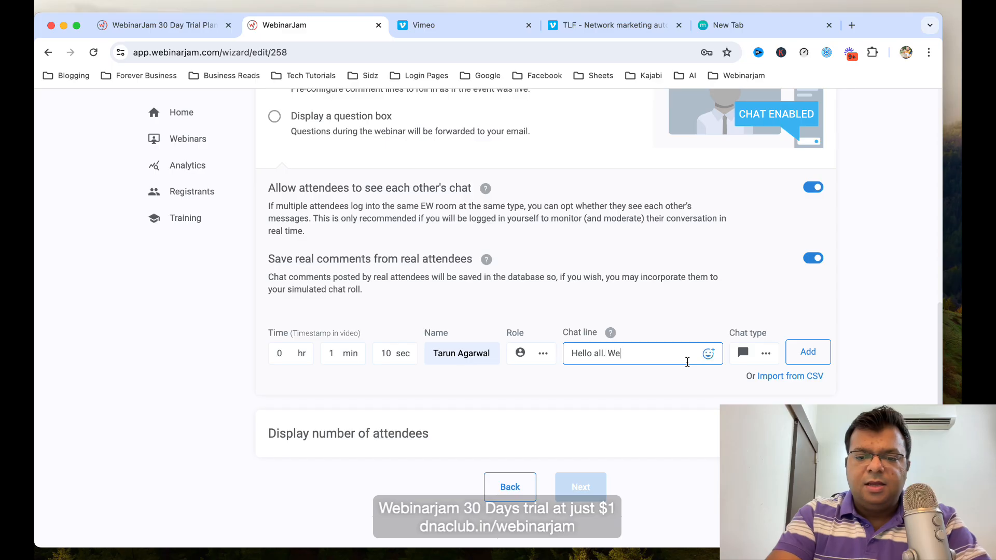
{"action": "type", "text": "lcome to the webianr,"}
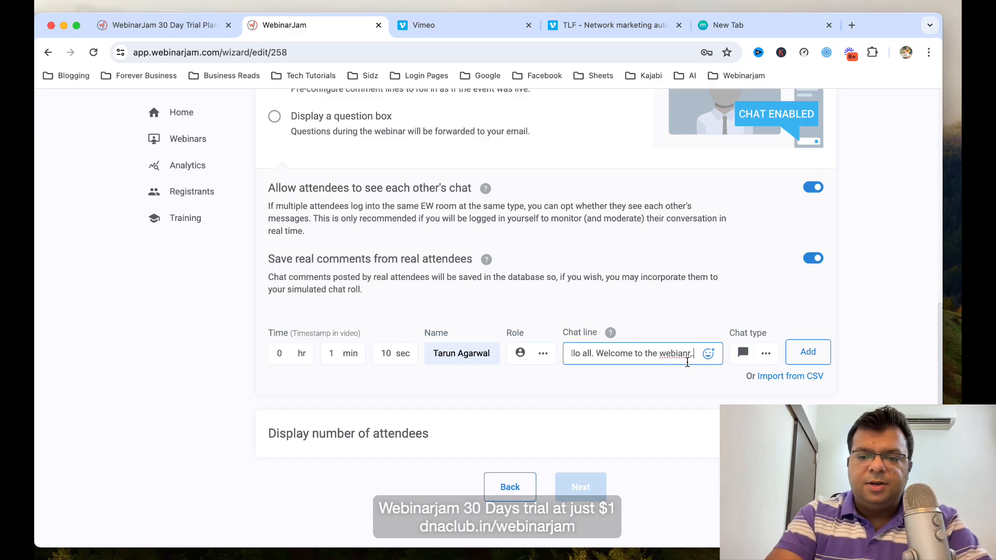
{"action": "key", "text": "BackSpace"}
{"action": "key", "text": "BackSpace"}
{"action": "key", "text": "BackSpace"}
{"action": "key", "text": "BackSpace"}
{"action": "key", "text": "BackSpace"}
{"action": "type", "text": "ina"}
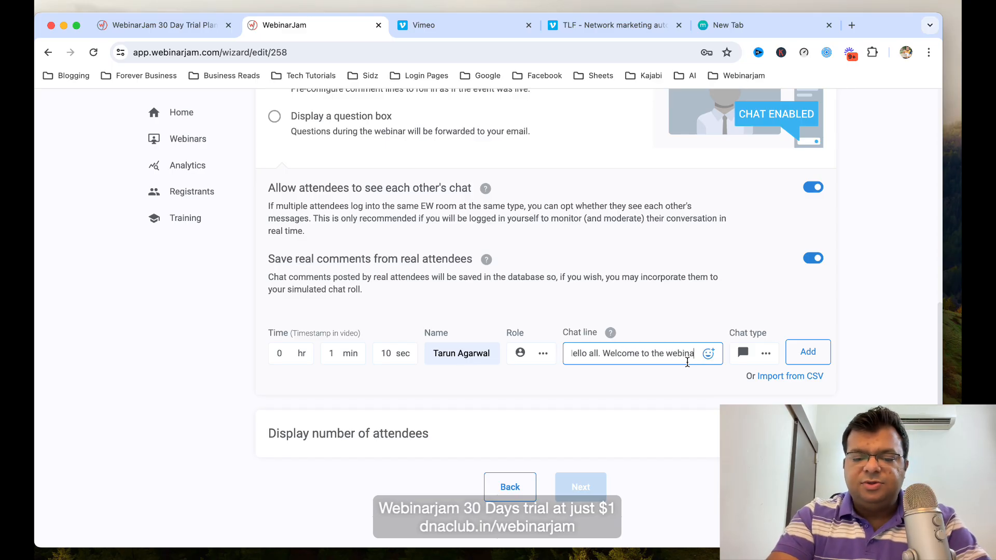
{"action": "type", "text": "r."}
{"action": "left_click", "coordinate": [808, 353]}
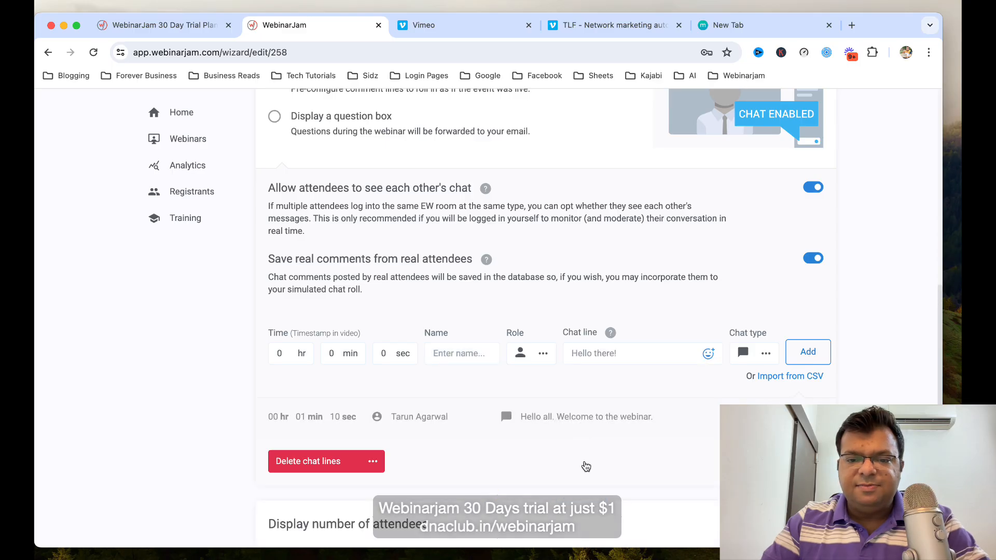
Review the added chat line and the CSV file requirements for importing chat, and close the import dialog without uploading.
{"action": "scroll", "coordinate": [505, 374], "scroll_direction": "down", "scroll_amount": 3}
{"action": "left_click_drag", "start_coordinate": [296, 355], "coordinate": [345, 357]}
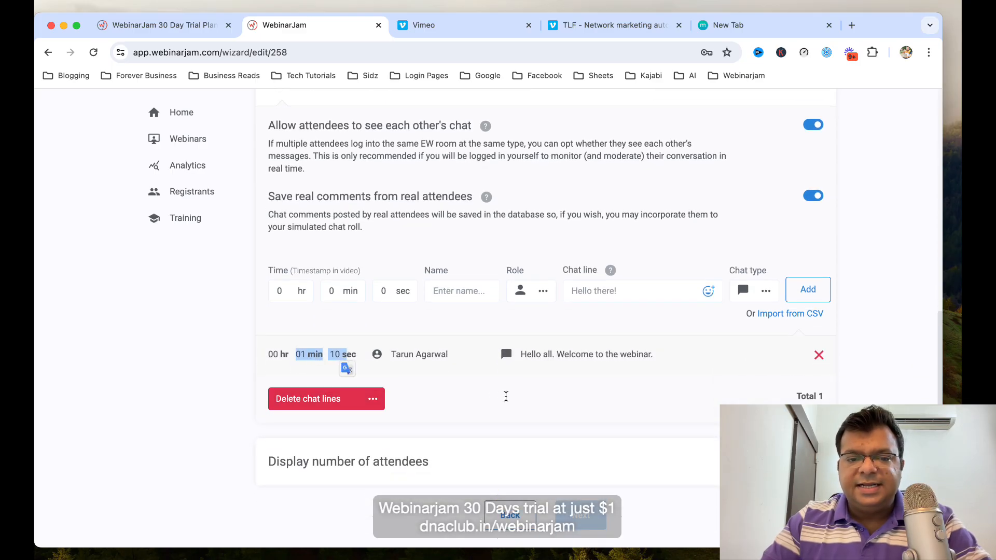
{"action": "left_click", "coordinate": [873, 365]}
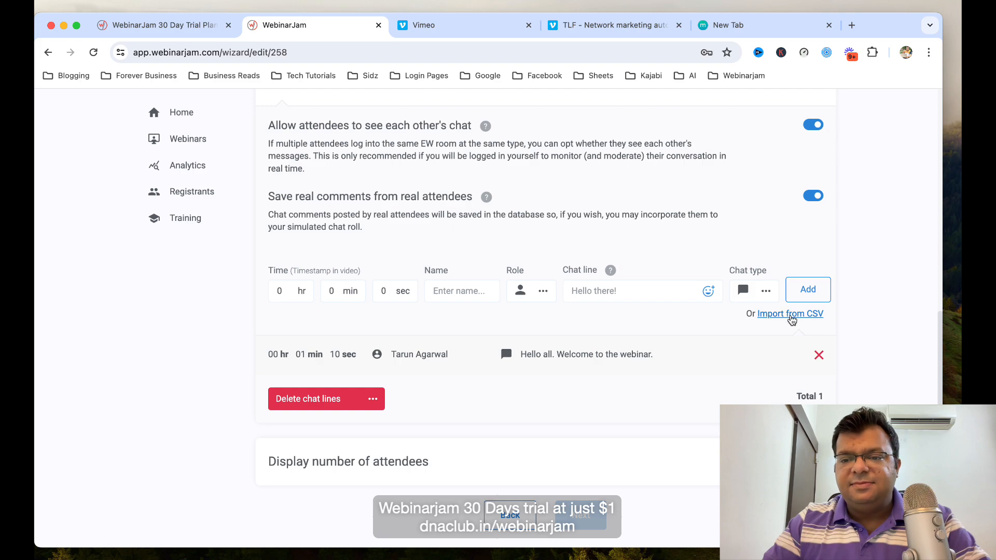
{"action": "left_click", "coordinate": [781, 320]}
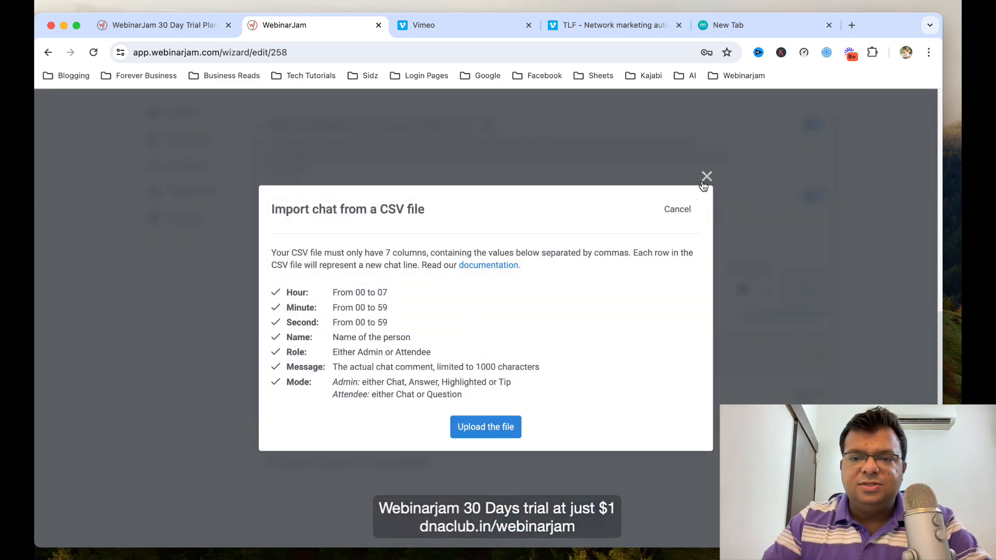
{"action": "left_click", "coordinate": [704, 179]}
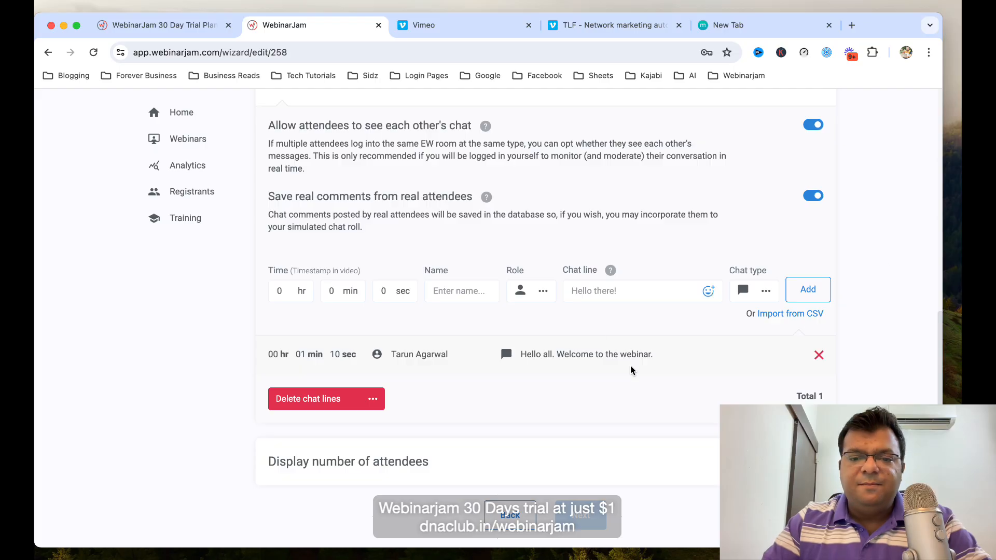
{"action": "scroll", "coordinate": [644, 396], "scroll_direction": "down", "scroll_amount": 3}
{"action": "scroll", "coordinate": [776, 284], "scroll_direction": "up", "scroll_amount": 8}
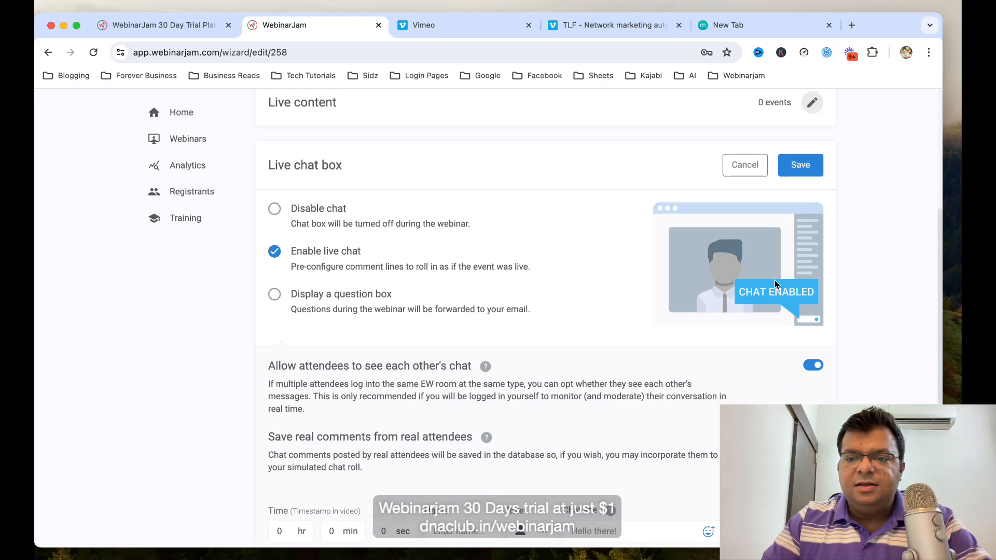
Save the live chat box settings and set the attendee display to a dynamic simulated number of 135 attendees.
{"action": "left_click", "coordinate": [800, 165]}
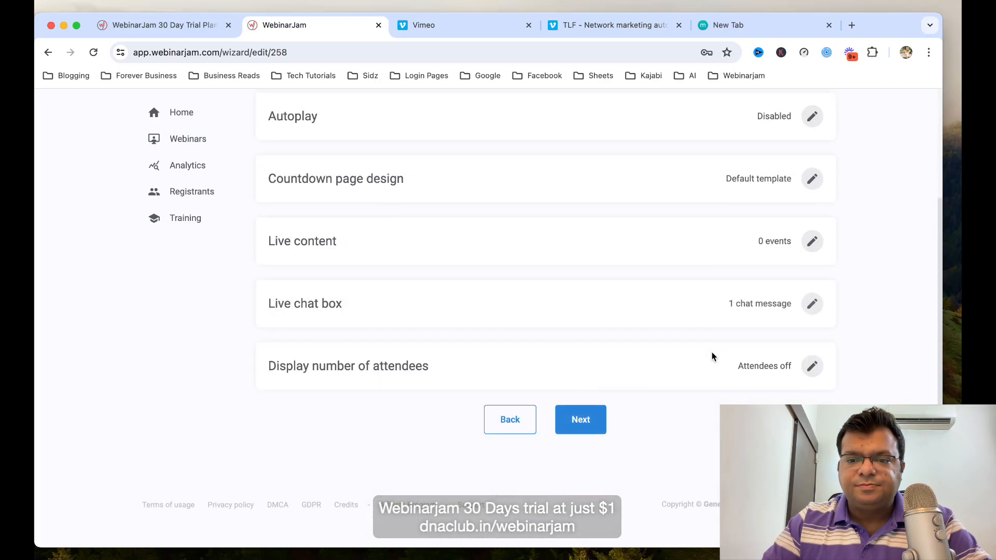
{"action": "left_click_drag", "start_coordinate": [303, 372], "coordinate": [477, 361]}
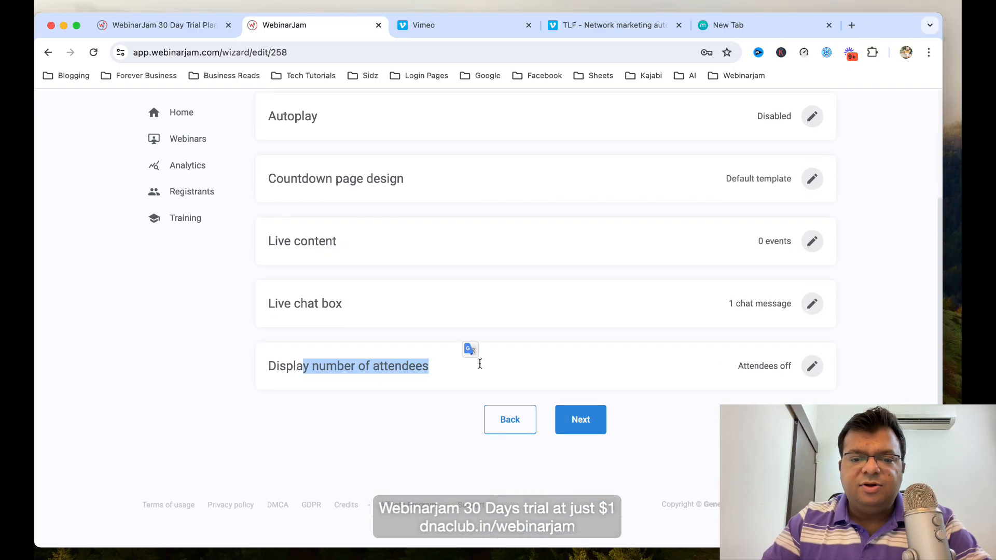
{"action": "left_click", "coordinate": [812, 367]}
{"action": "scroll", "coordinate": [531, 375], "scroll_direction": "down", "scroll_amount": 3}
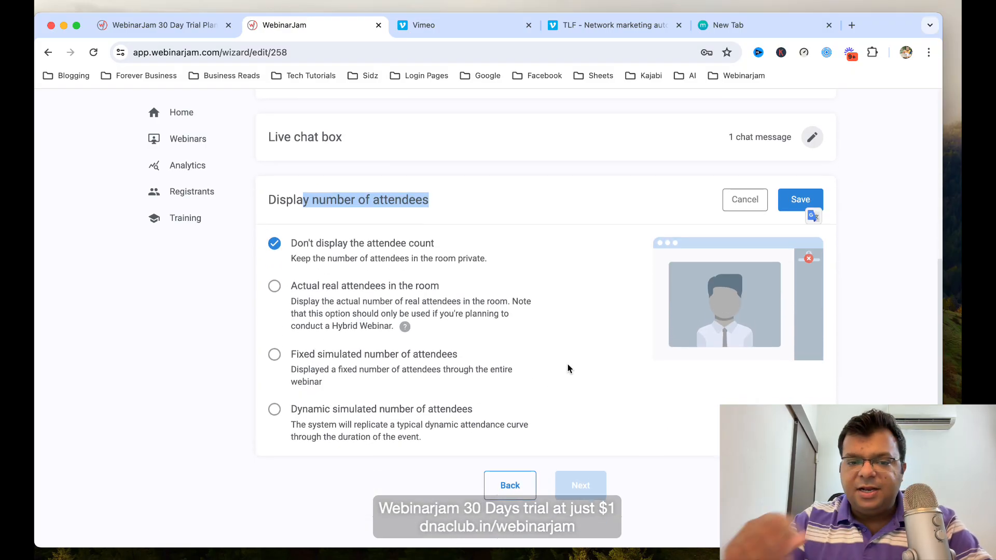
{"action": "left_click", "coordinate": [275, 414]}
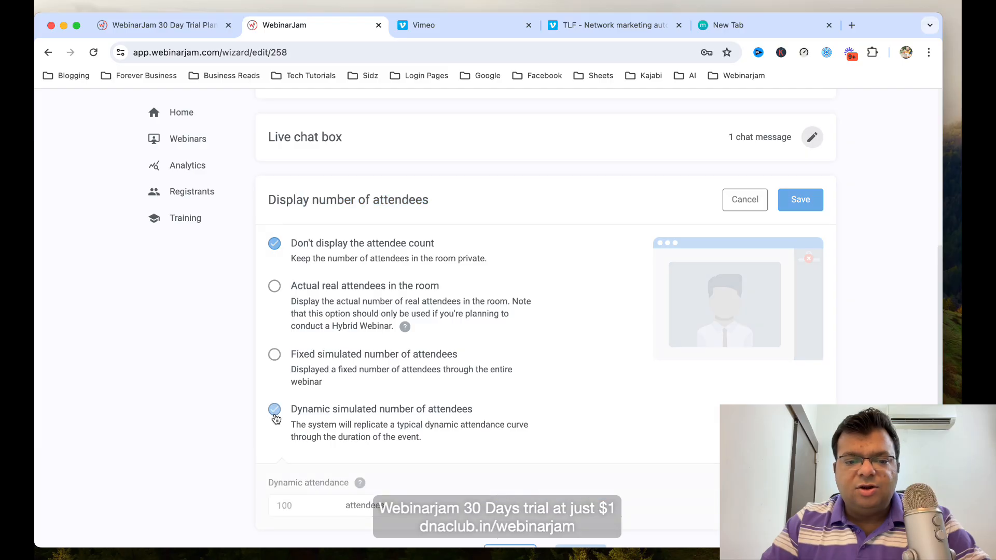
{"action": "scroll", "coordinate": [345, 422], "scroll_direction": "down", "scroll_amount": 2}
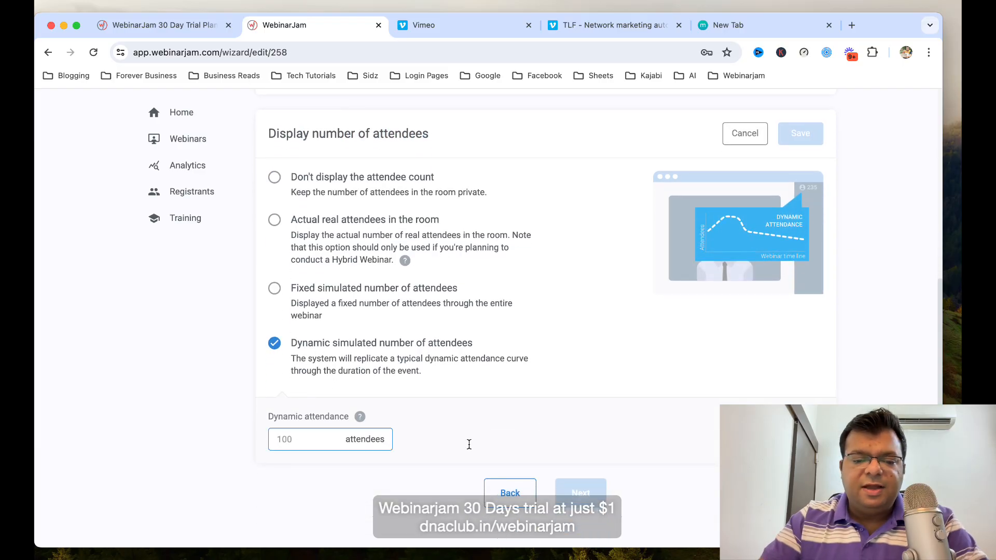
{"action": "type", "text": "135"}
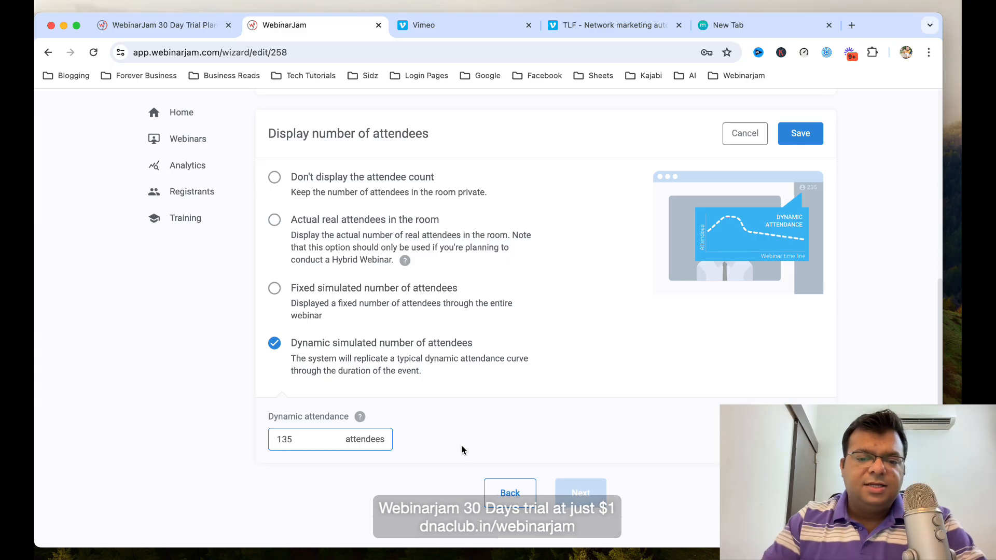
Review the peak attendance graph explaining dynamic attendance, close it, and save the attendee display settings.
{"action": "left_click", "coordinate": [360, 417]}
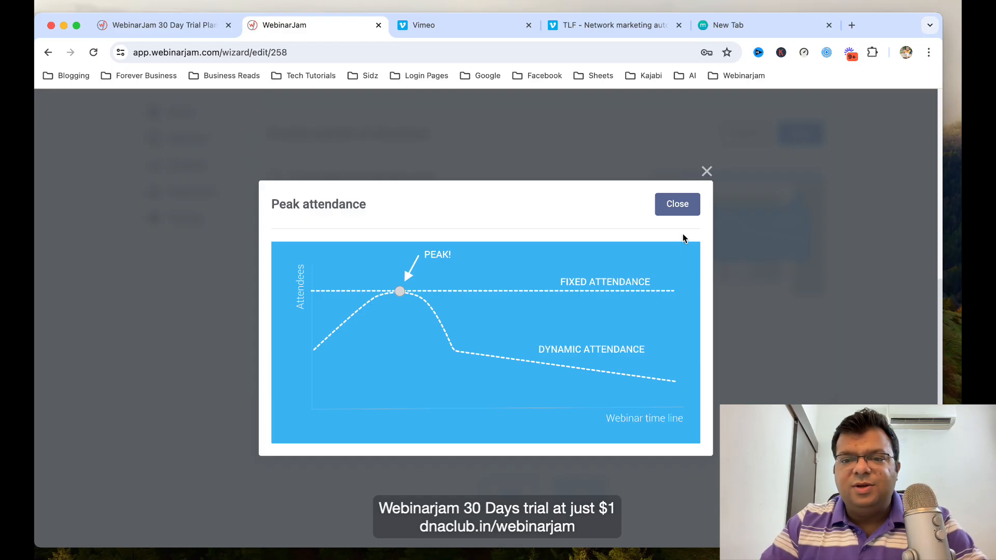
{"action": "left_click", "coordinate": [679, 207]}
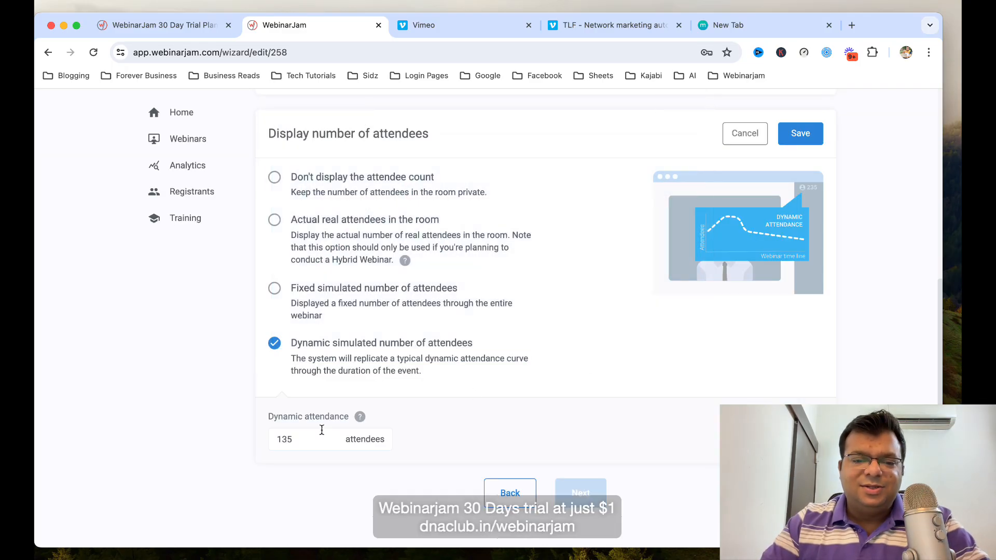
{"action": "left_click", "coordinate": [322, 431]}
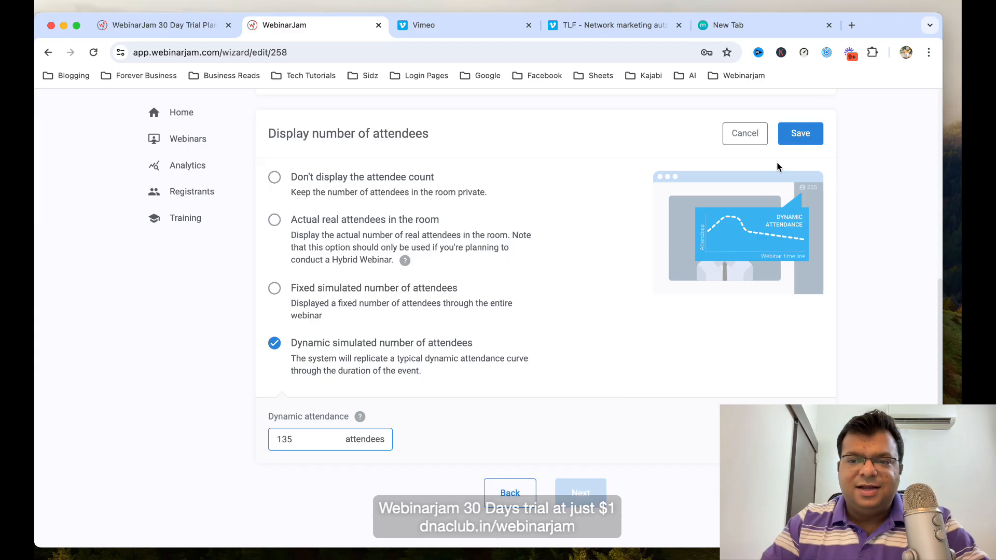
{"action": "left_click", "coordinate": [795, 143]}
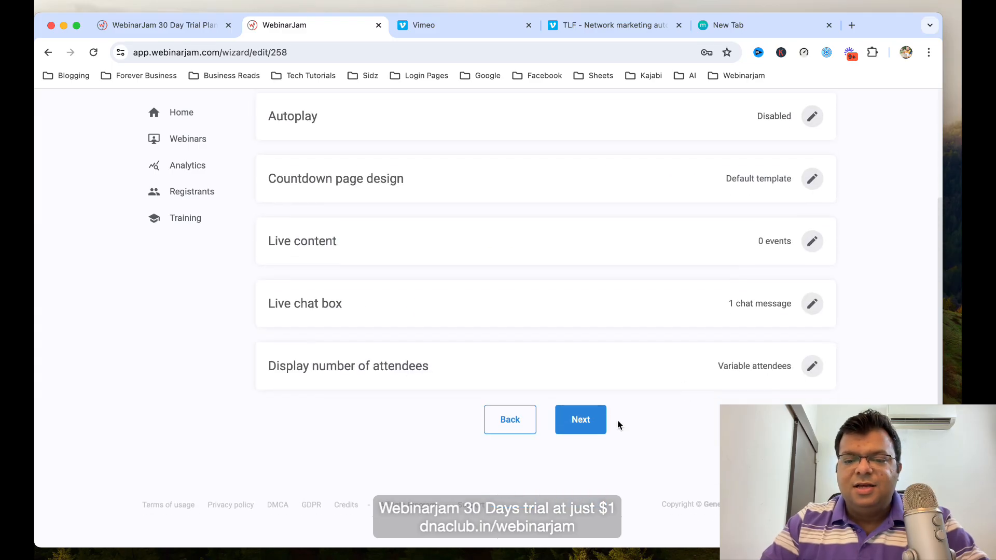
Proceed to the Replay stage of the wizard and save the replay recording setting with access to the replay page allowed.
{"action": "left_click", "coordinate": [596, 420]}
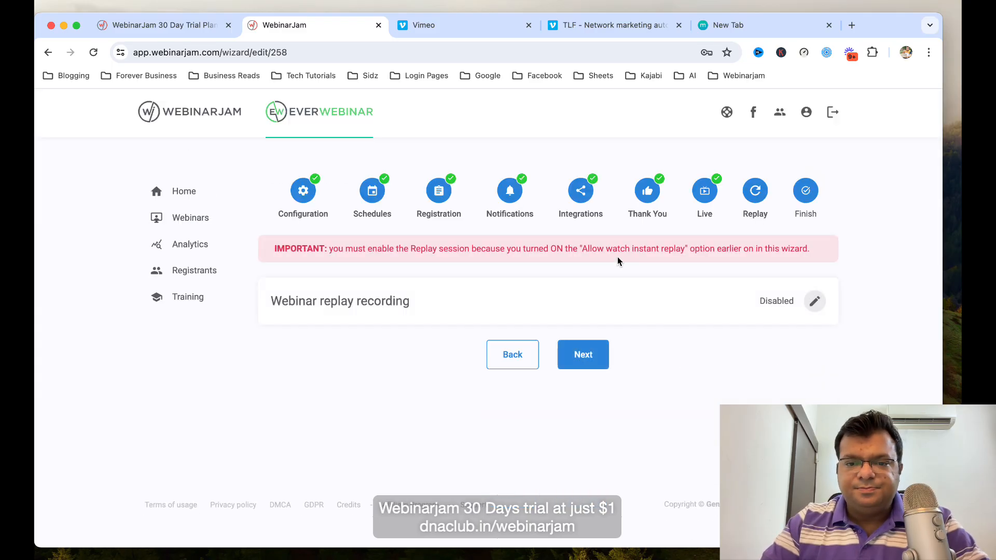
{"action": "left_click", "coordinate": [815, 304]}
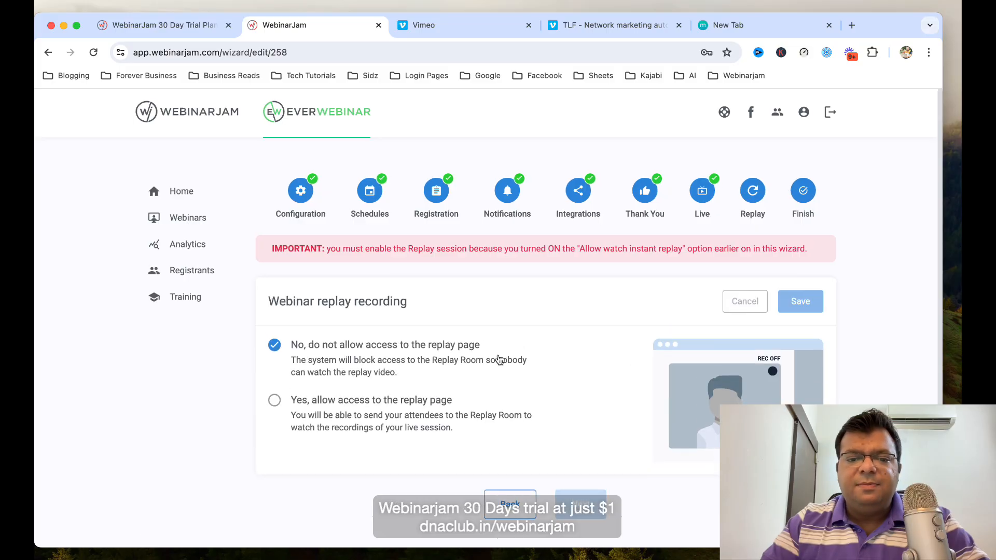
{"action": "left_click", "coordinate": [310, 355]}
{"action": "left_click", "coordinate": [792, 251]}
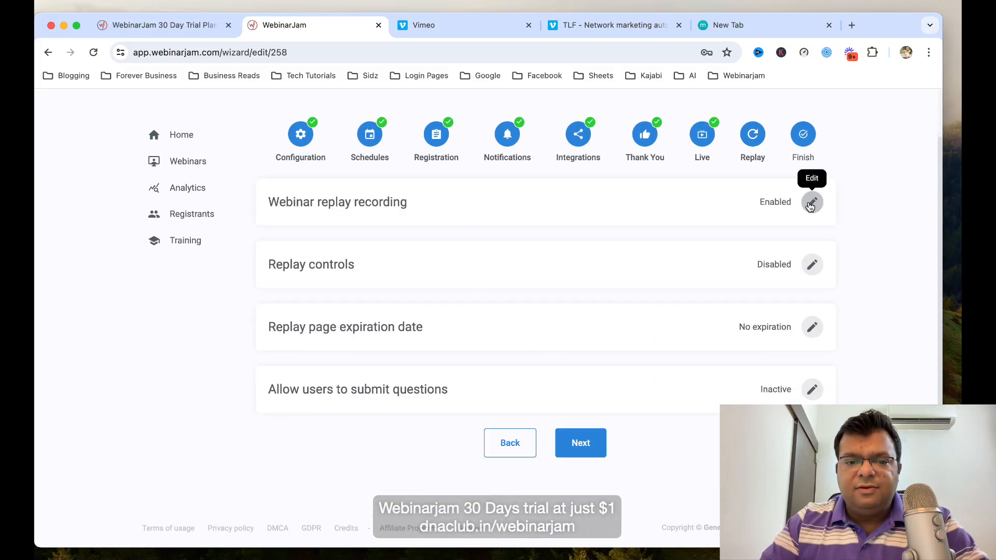
Try allowing player controls on the replay, switch back to disallowing playback controls, and save the replay controls setting.
{"action": "left_click_drag", "start_coordinate": [278, 268], "coordinate": [382, 264]}
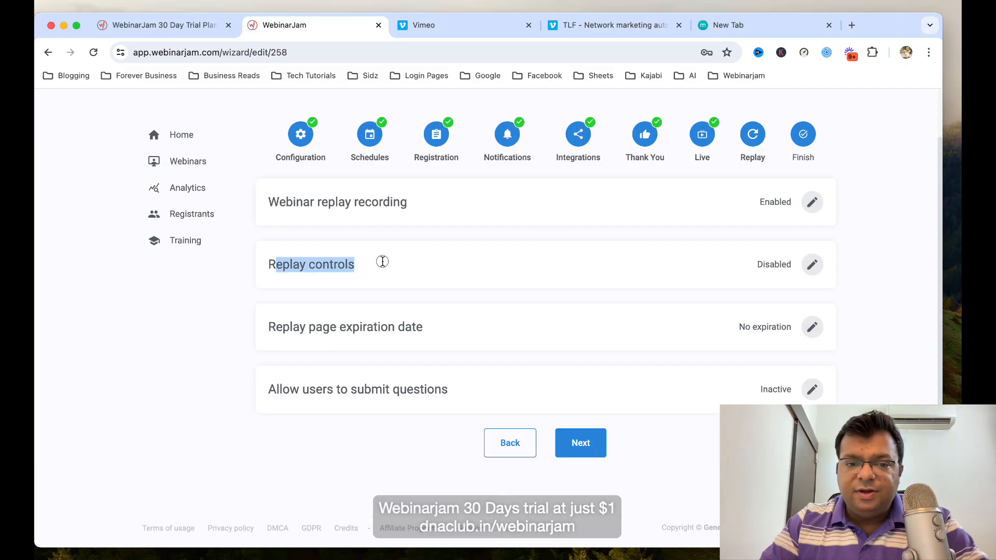
{"action": "left_click", "coordinate": [812, 265]}
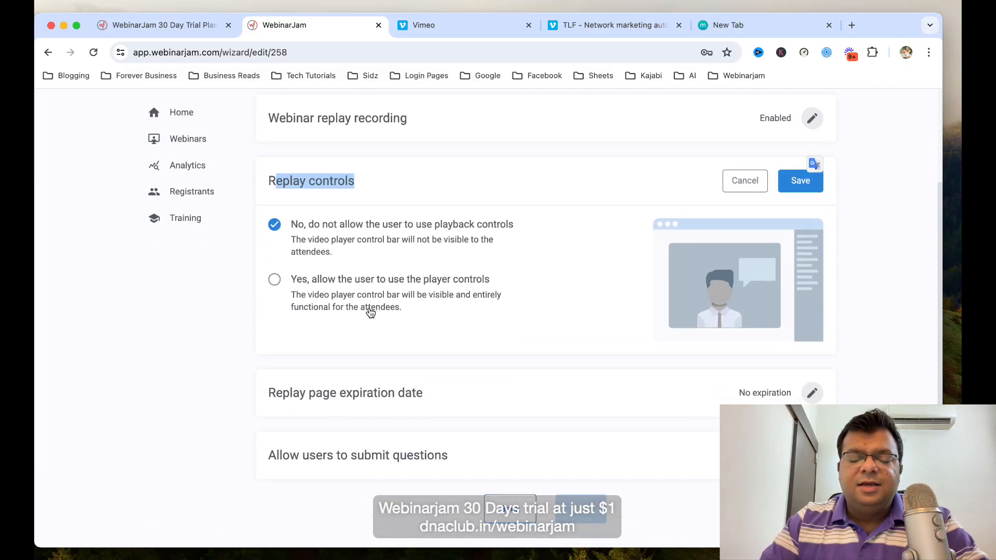
{"action": "left_click", "coordinate": [275, 280]}
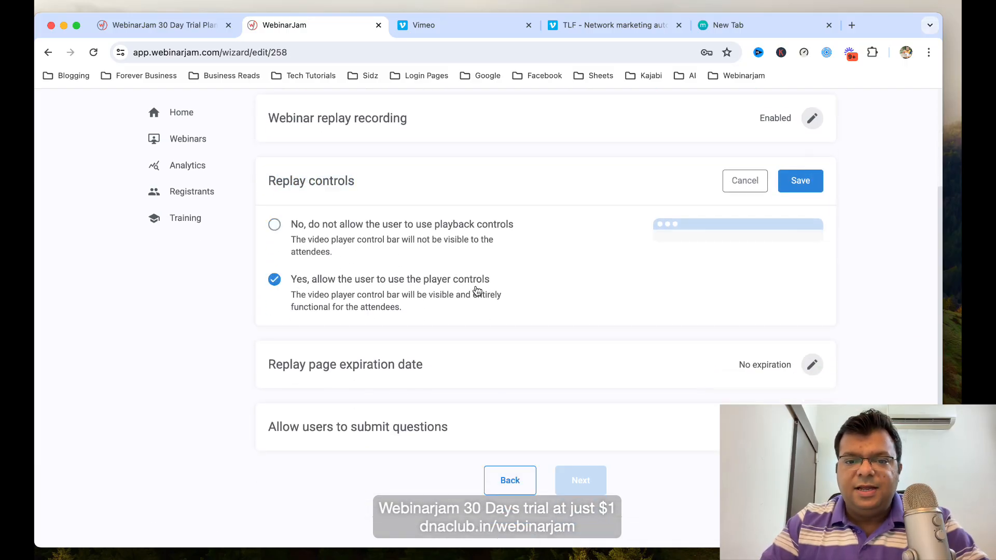
{"action": "left_click", "coordinate": [275, 224]}
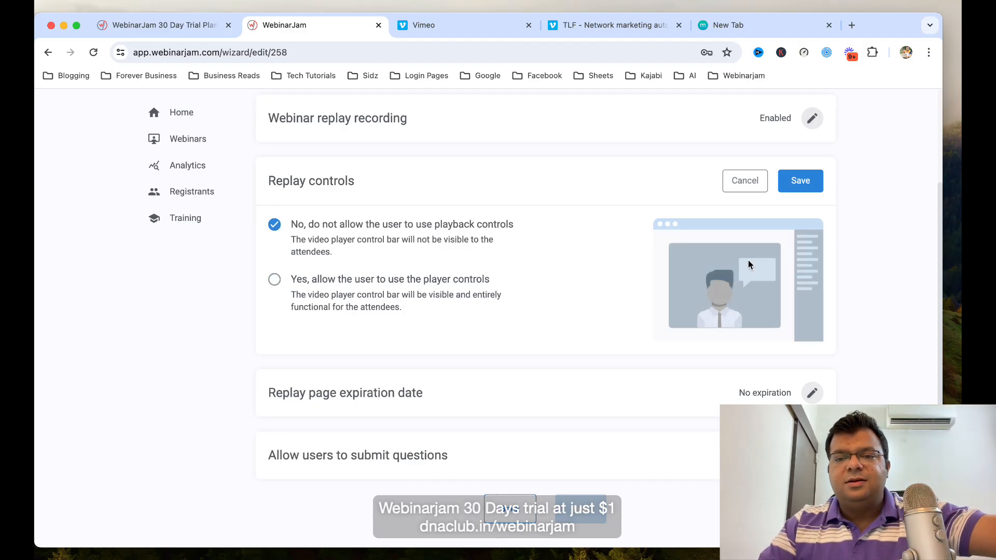
{"action": "left_click", "coordinate": [793, 190]}
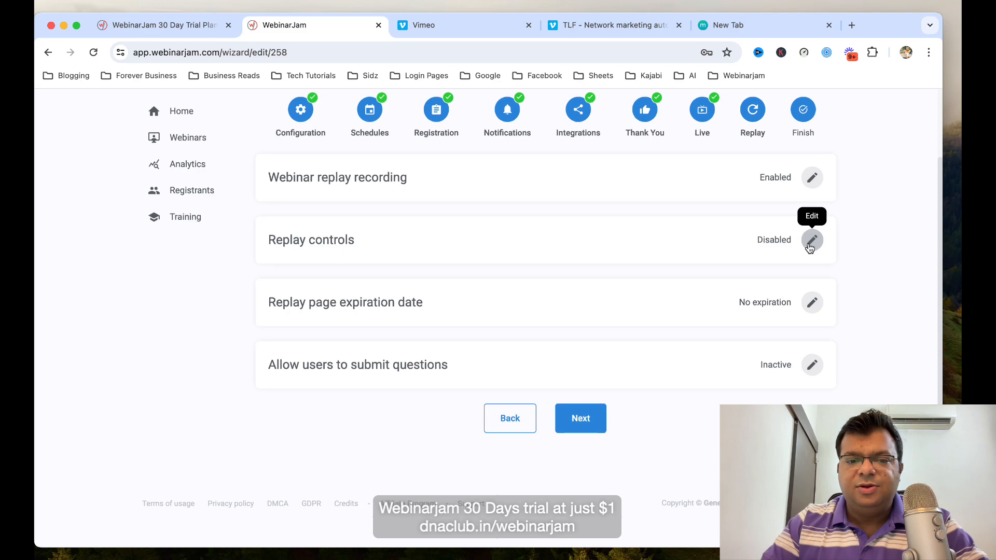
Set the replay page to expire 24 hours after the live session and save the expiration setting.
{"action": "left_click_drag", "start_coordinate": [435, 308], "coordinate": [367, 304]}
{"action": "left_click", "coordinate": [812, 304]}
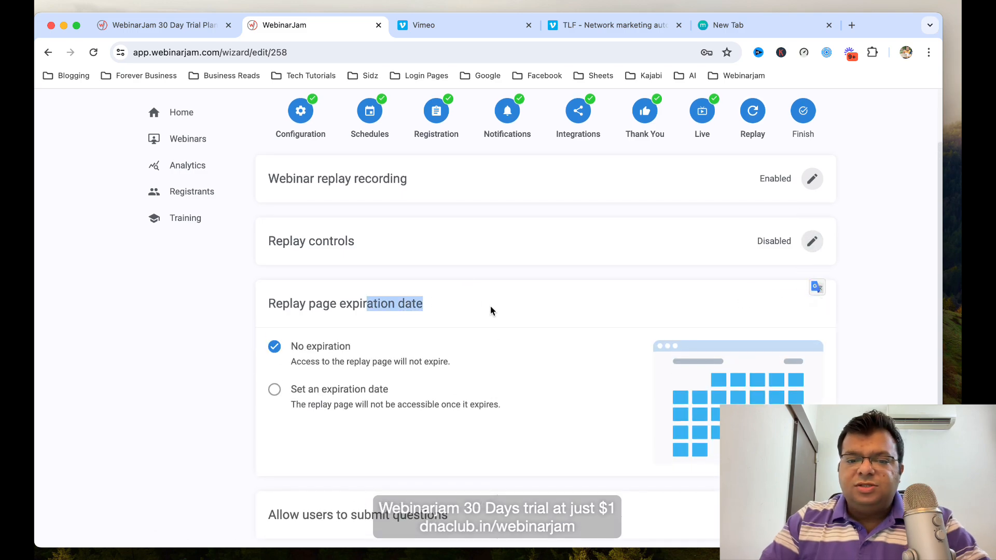
{"action": "left_click", "coordinate": [338, 297]}
{"action": "scroll", "coordinate": [362, 374], "scroll_direction": "down", "scroll_amount": 2}
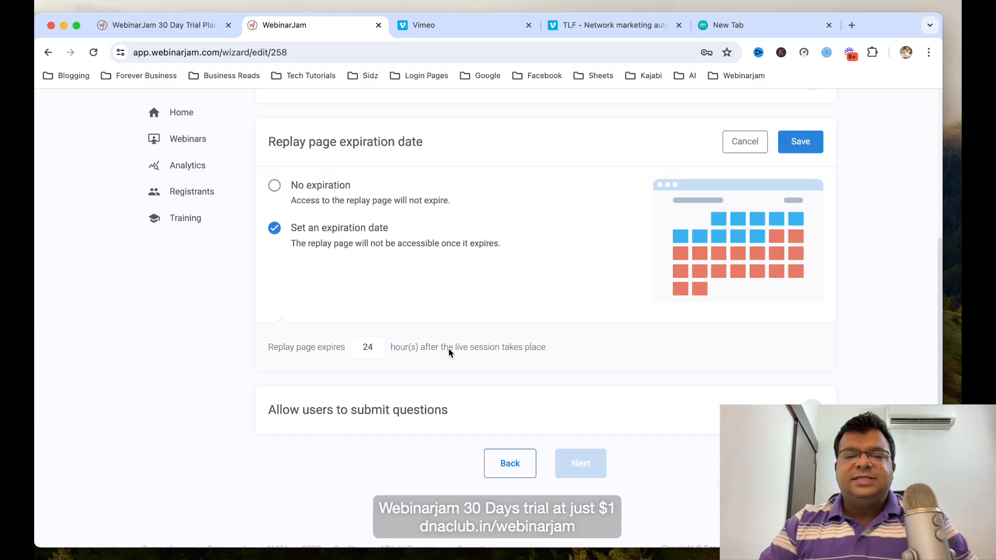
{"action": "double_click", "coordinate": [376, 351]}
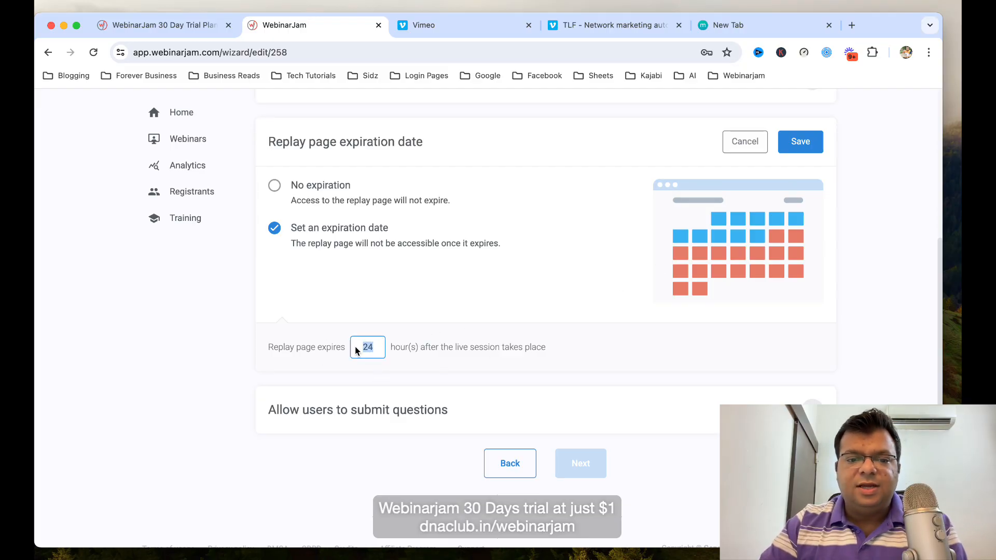
{"action": "left_click", "coordinate": [806, 151]}
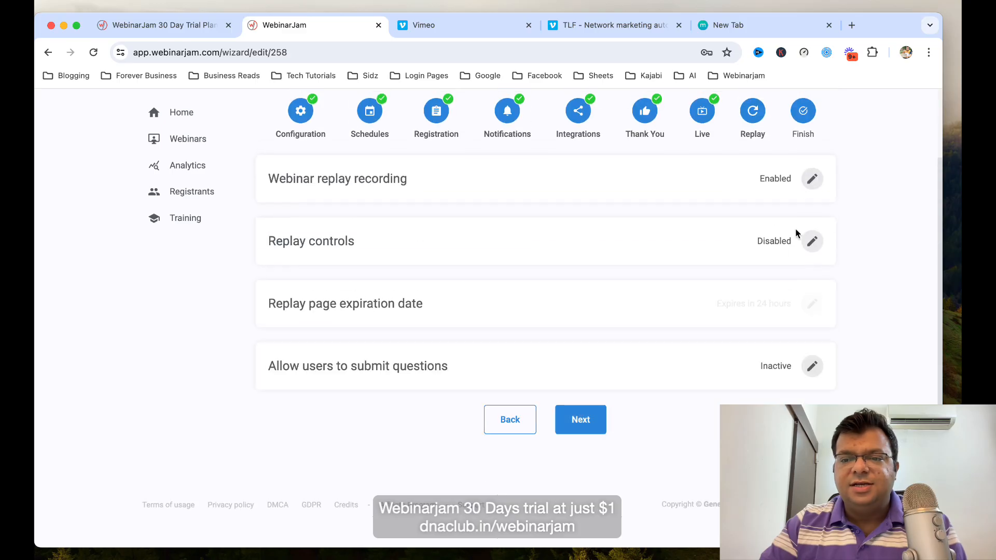
Try activating the question box for replay visitors, and cancel the change without entering a forwarding email.
{"action": "left_click", "coordinate": [813, 366]}
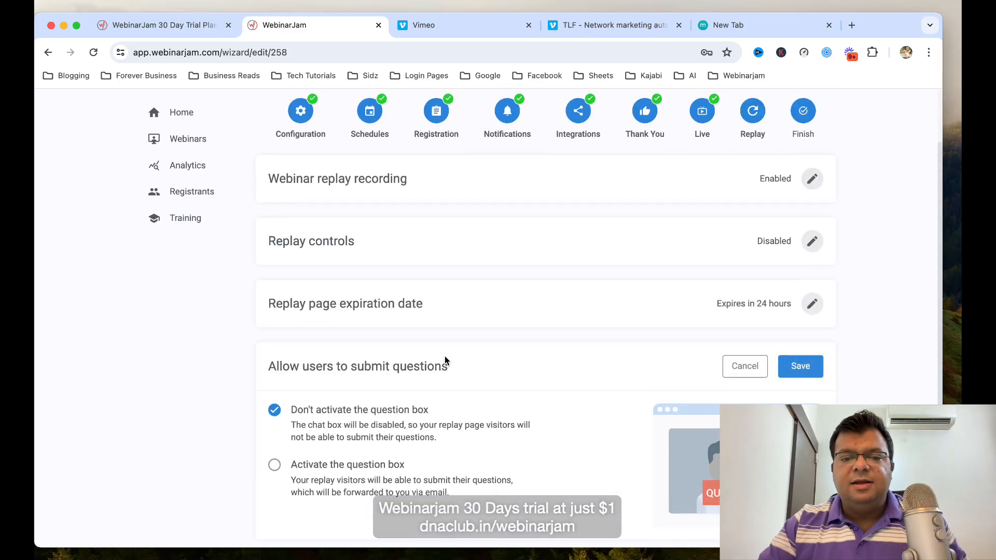
{"action": "left_click", "coordinate": [276, 355]}
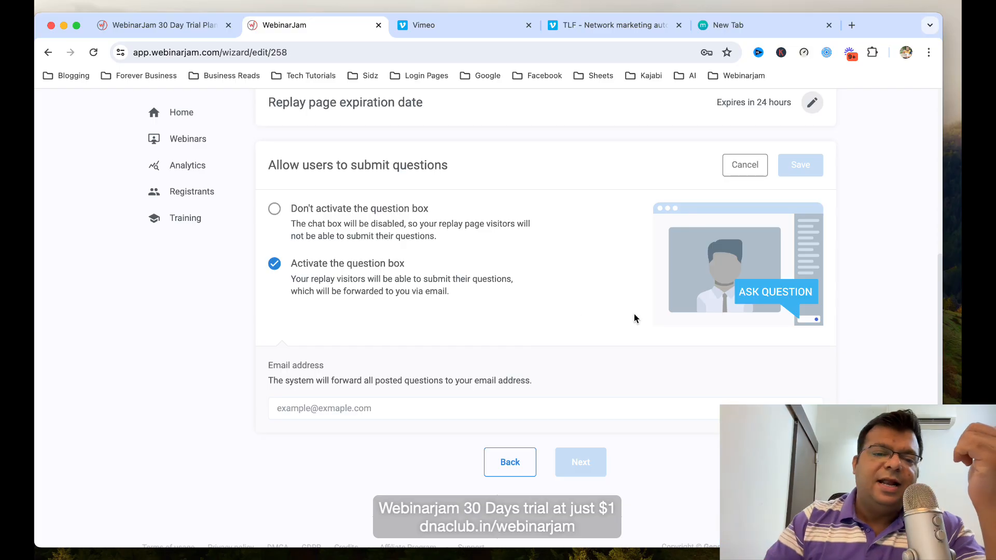
{"action": "left_click", "coordinate": [745, 170]}
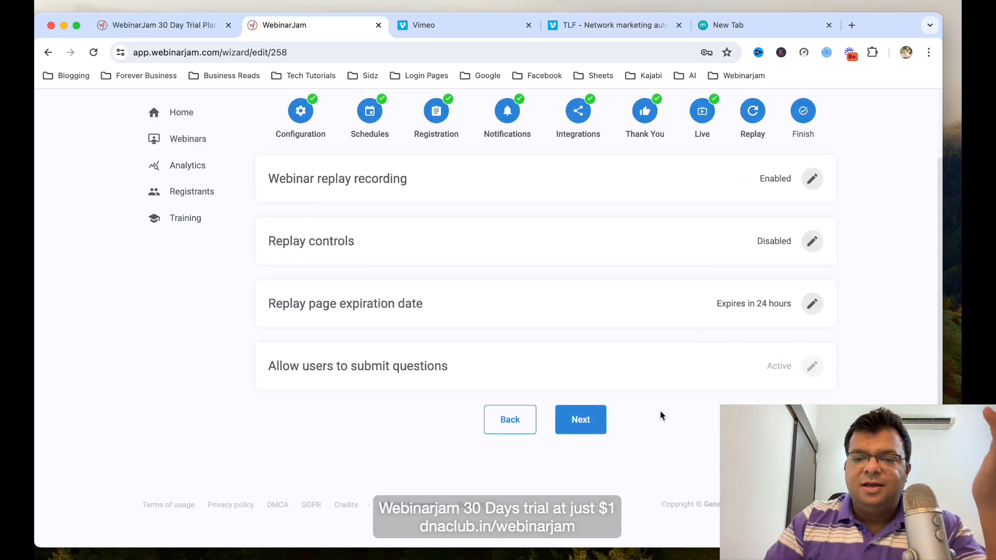
Finish the webinar wizard and open the links of the "Day 1 of workshop" webinar.
{"action": "left_click", "coordinate": [596, 417]}
{"action": "left_click", "coordinate": [631, 411]}
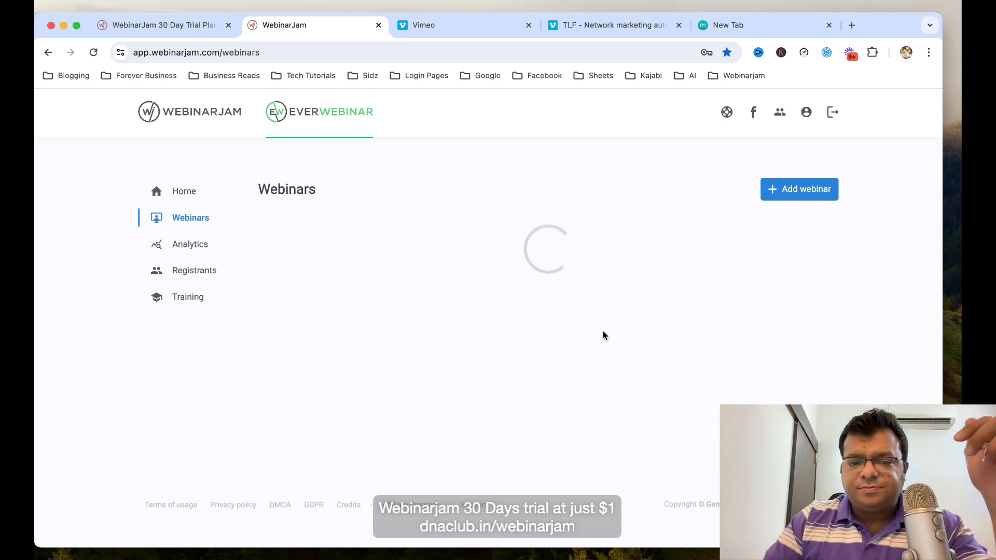
{"action": "left_click_drag", "start_coordinate": [275, 222], "coordinate": [362, 222]}
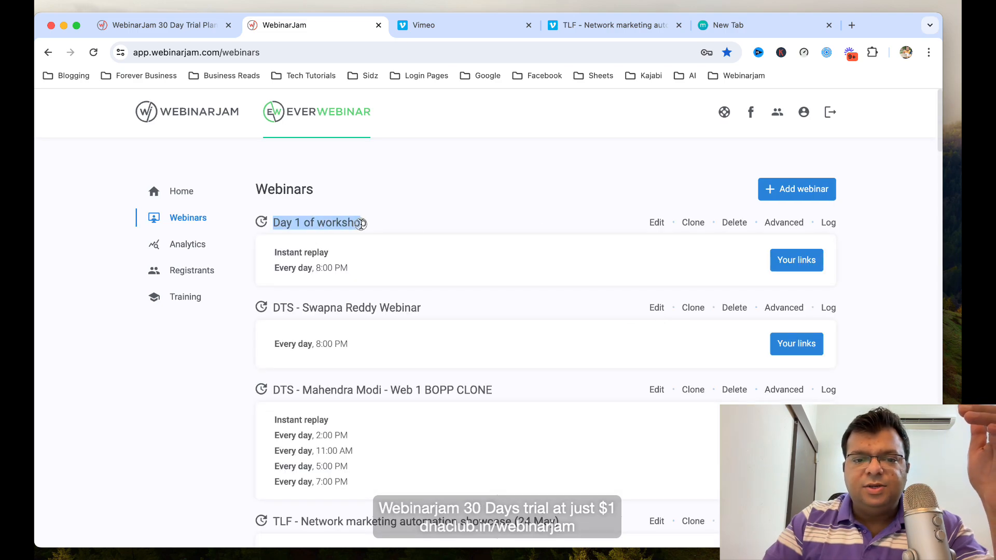
{"action": "left_click", "coordinate": [807, 259]}
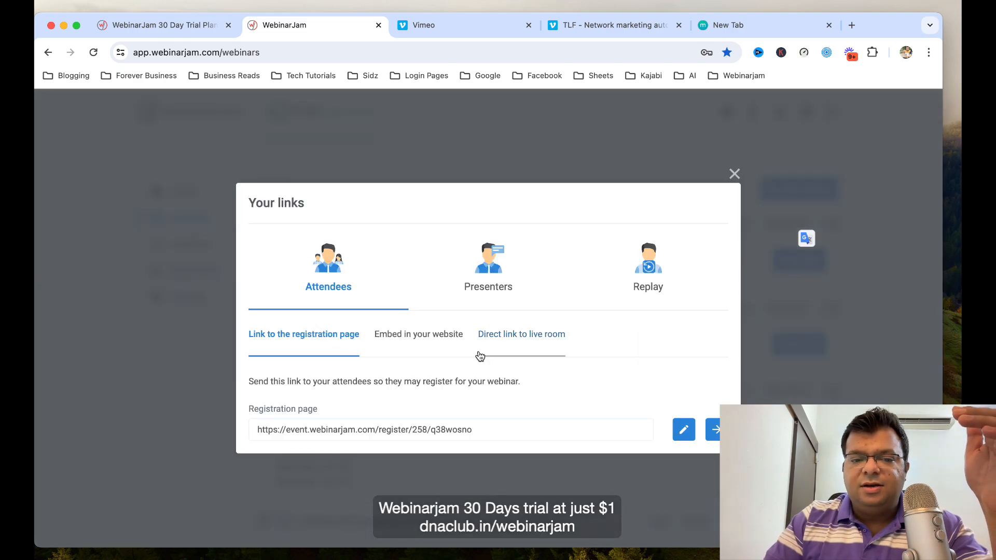
Try opening the webinar's registration link in the already open spare browser tab, and close that tab.
{"action": "left_click", "coordinate": [806, 32]}
{"action": "type", "text": "https://event.webinarjam.com/register/258/q38wosno"}
{"action": "key", "text": "Return"}
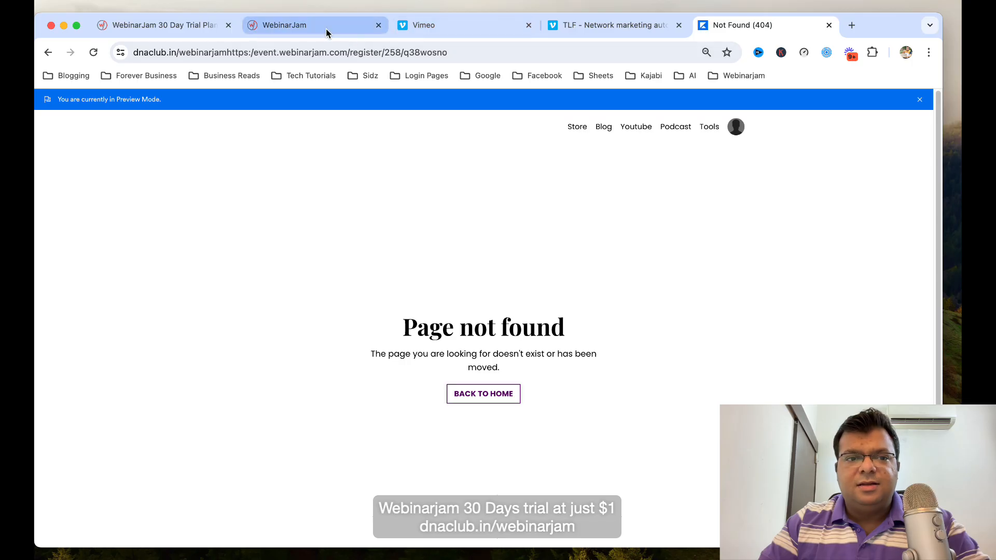
{"action": "key", "text": "super+w"}
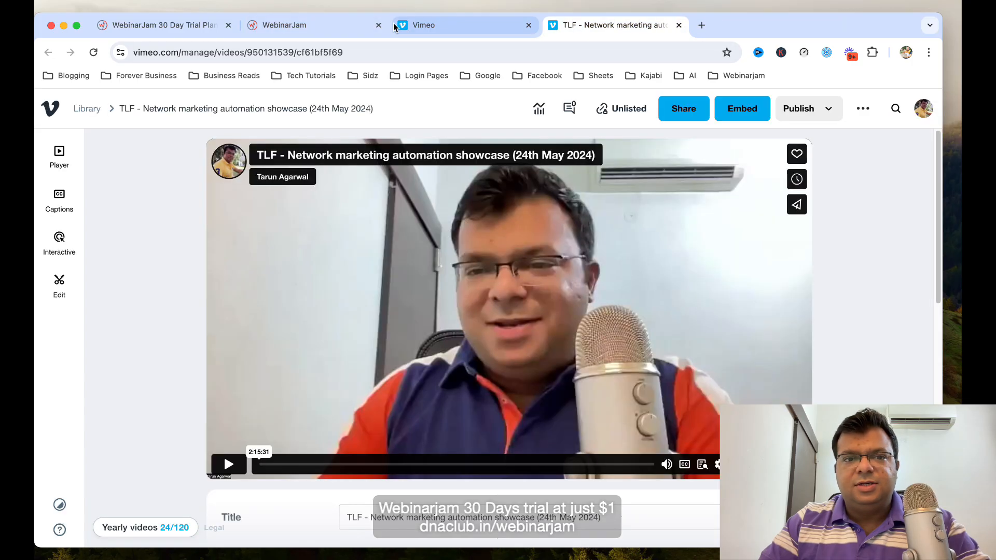
{"action": "left_click", "coordinate": [699, 24]}
{"action": "type", "text": "https://event.webinarjam.com/register/258/q38wosno"}
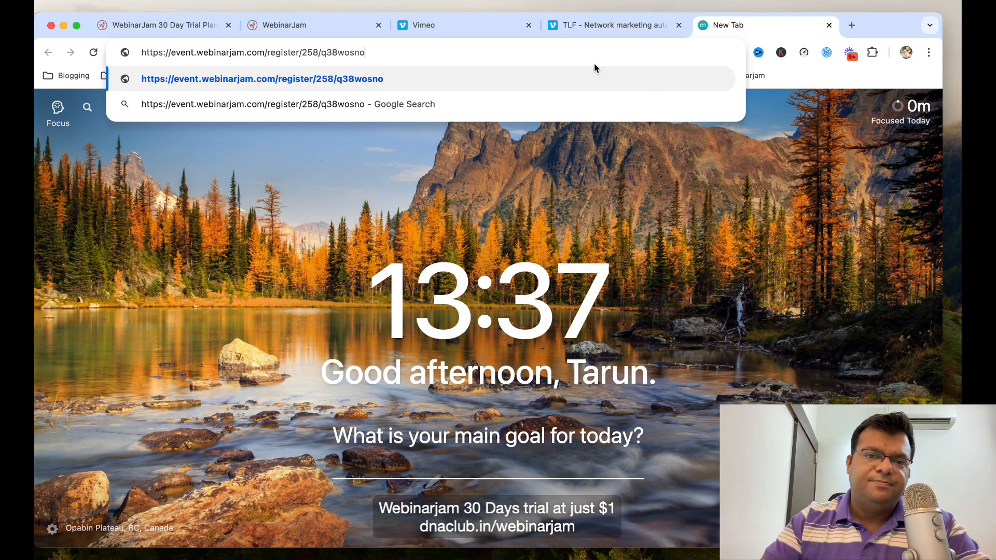
{"action": "key", "text": "Return"}
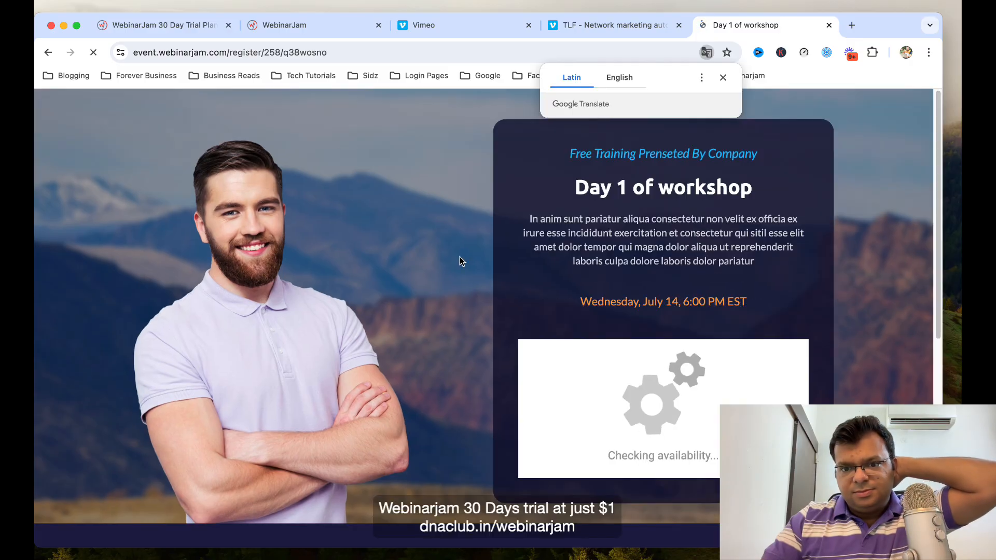
Choose "Watch yesterday's replay now" as the session on the registration form and go to its first name field.
{"action": "scroll", "coordinate": [594, 283], "scroll_direction": "down", "scroll_amount": 2}
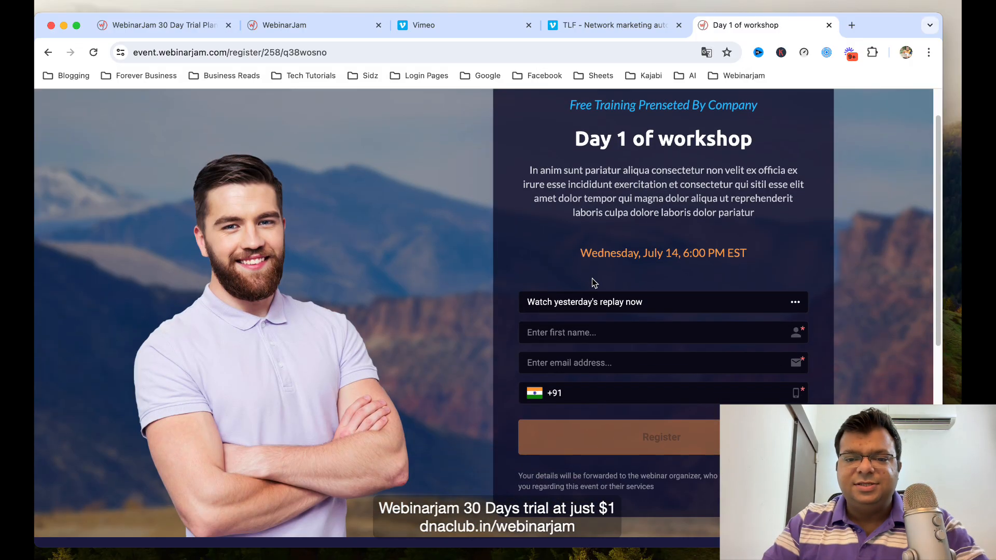
{"action": "scroll", "coordinate": [594, 283], "scroll_direction": "down", "scroll_amount": 2}
{"action": "left_click", "coordinate": [613, 271]}
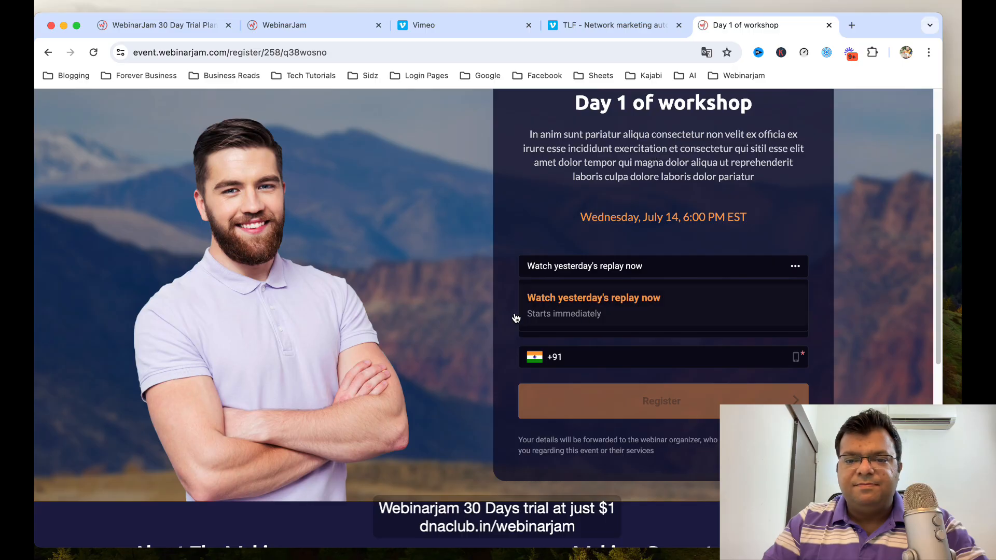
{"action": "left_click", "coordinate": [575, 351]}
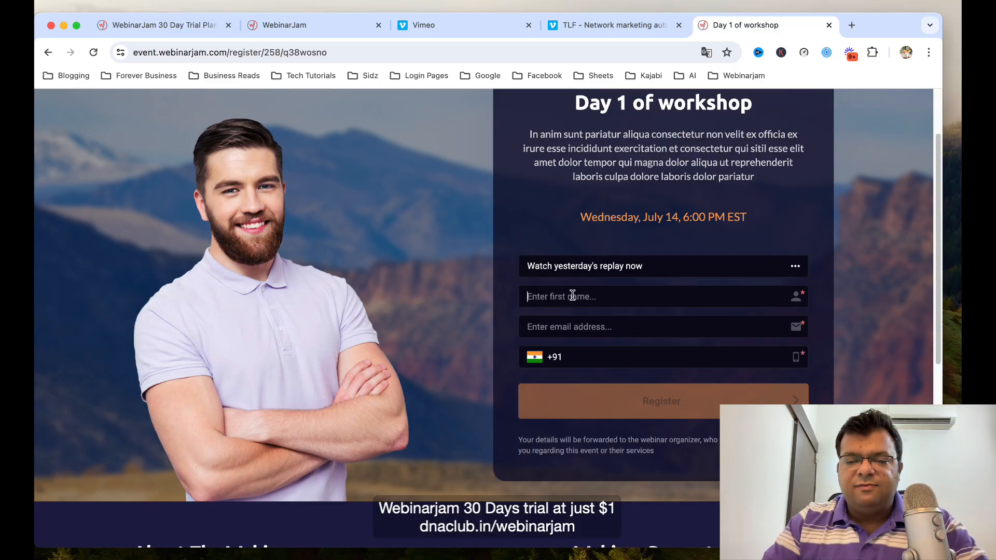
Check the session choices offered on the "Day 1 of workshop" registration form, leaving the attendee details empty.
{"action": "left_click", "coordinate": [579, 326]}
{"action": "left_click", "coordinate": [503, 334]}
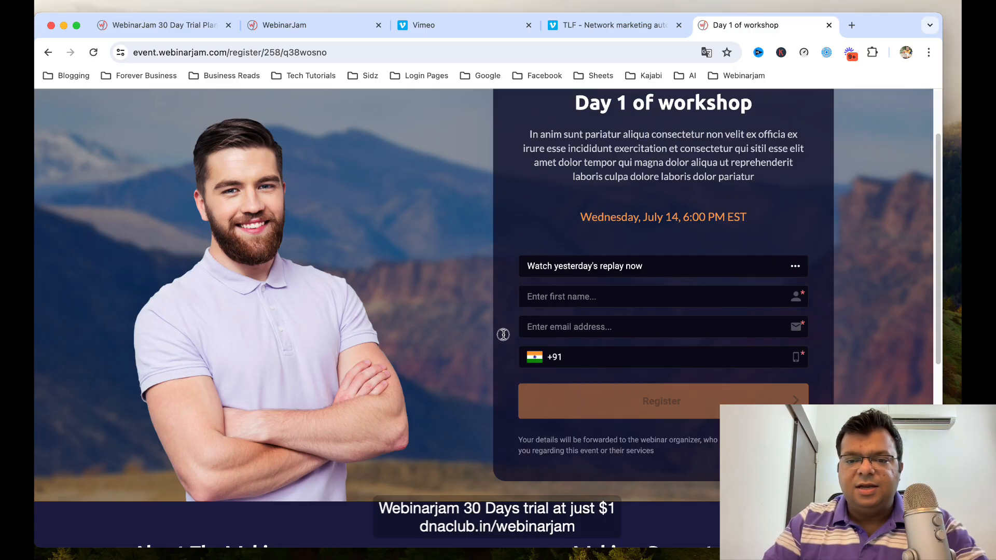
{"action": "scroll", "coordinate": [637, 365], "scroll_direction": "up", "scroll_amount": 3}
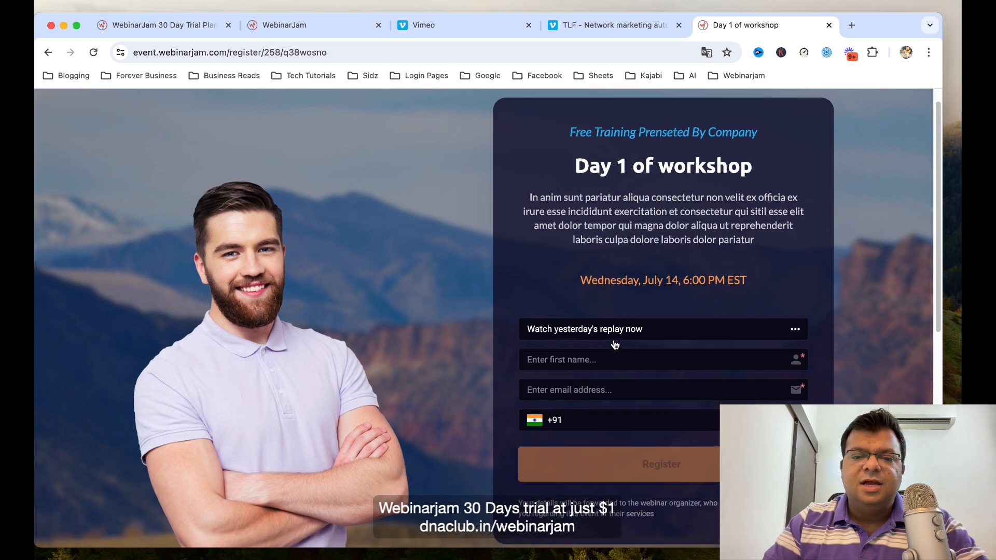
{"action": "left_click", "coordinate": [593, 332]}
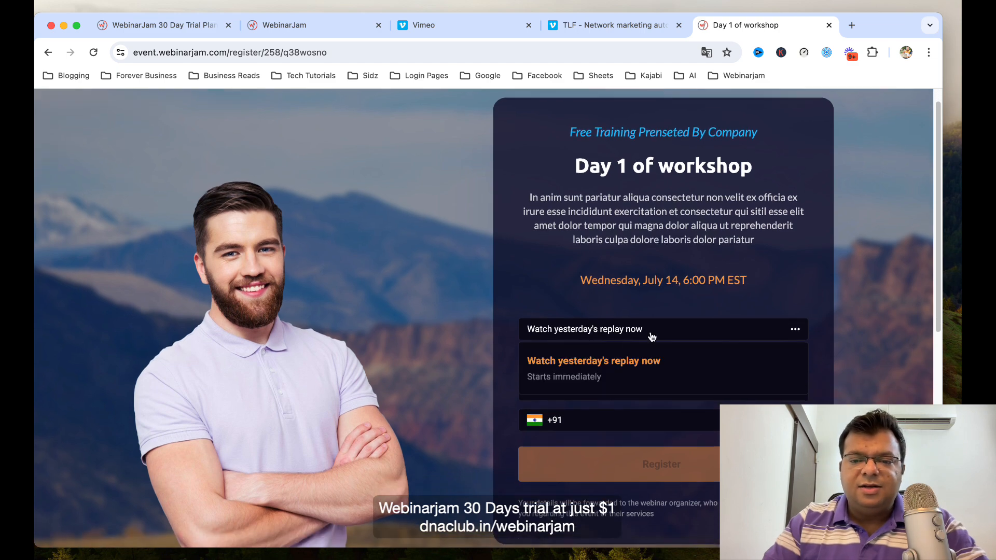
{"action": "left_click", "coordinate": [687, 332]}
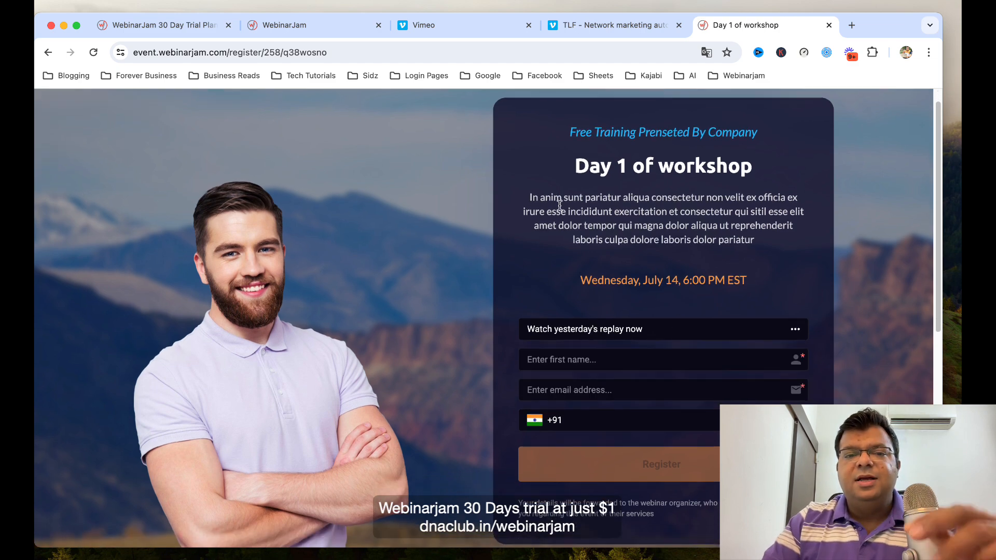
Go back to the webinars list tab, view the presenter links of "Day 1 of workshop" and close its links dialog.
{"action": "left_click", "coordinate": [307, 26]}
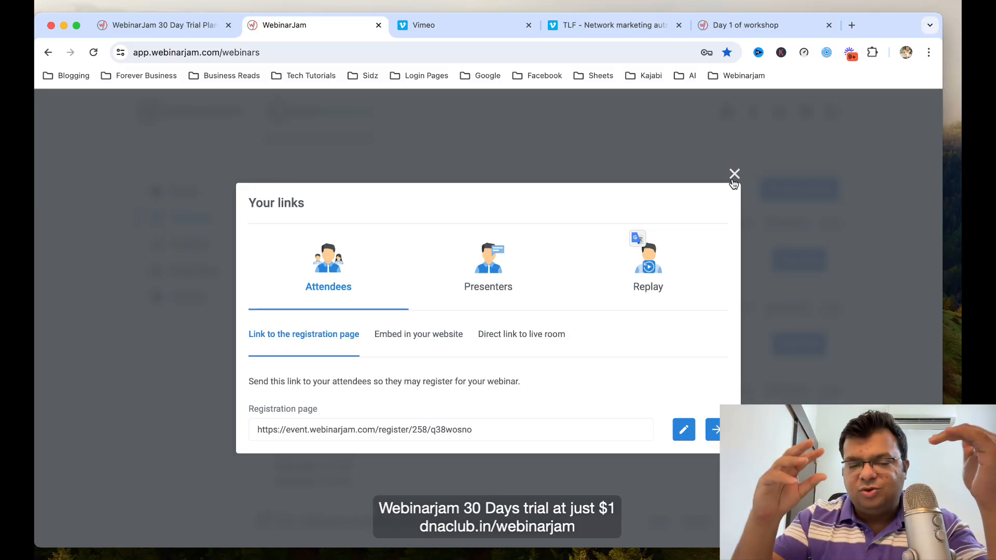
{"action": "left_click", "coordinate": [482, 286]}
{"action": "left_click", "coordinate": [735, 192]}
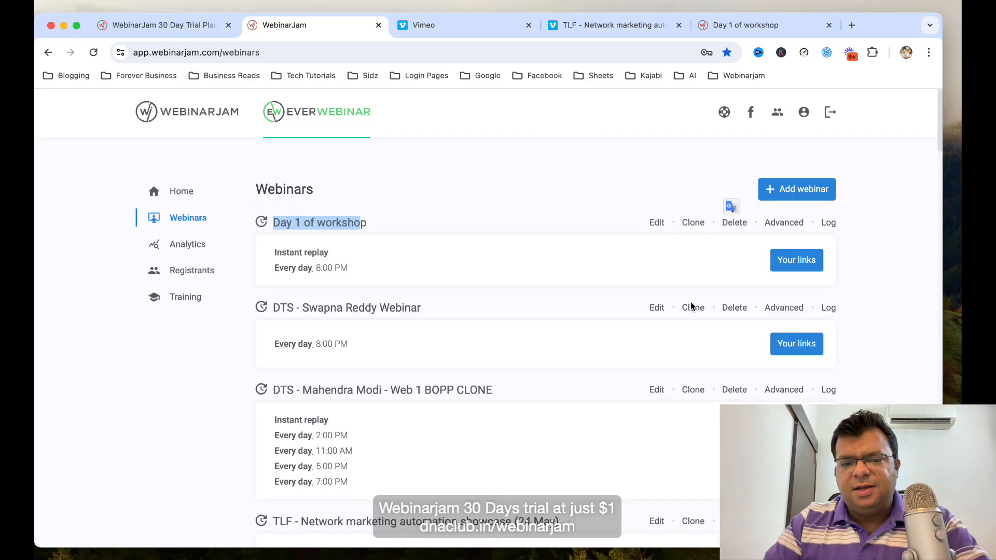
Show the analytics of the "3 Secrets to Build MLM Business" webinar for all sessions and all time.
{"action": "left_click", "coordinate": [476, 197]}
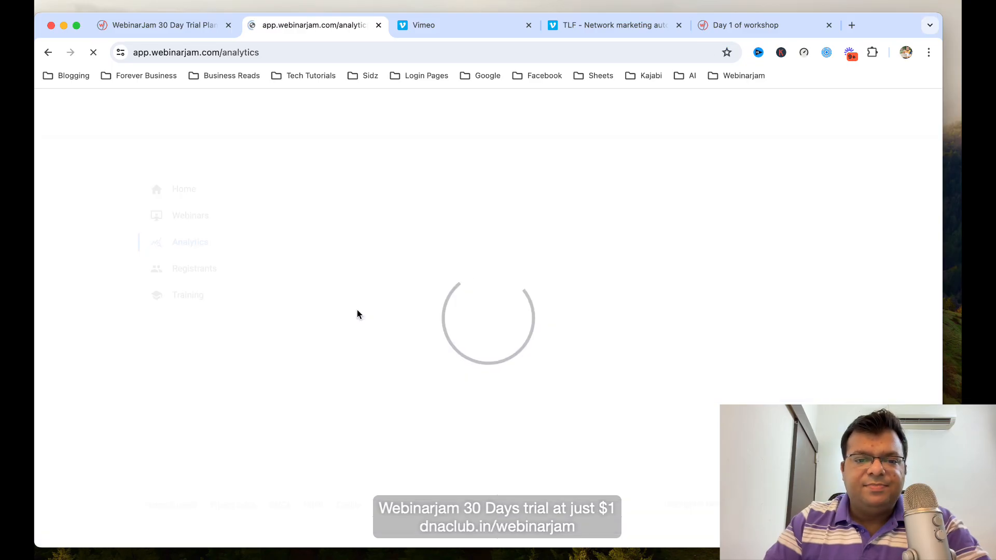
{"action": "left_click", "coordinate": [333, 251]}
{"action": "scroll", "coordinate": [360, 369], "scroll_direction": "down", "scroll_amount": 15}
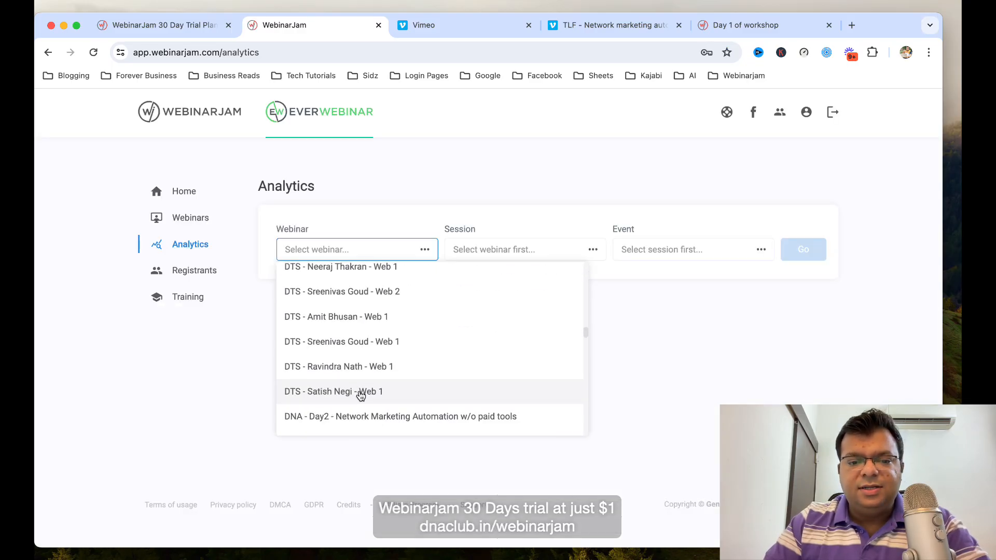
{"action": "left_click", "coordinate": [358, 418]}
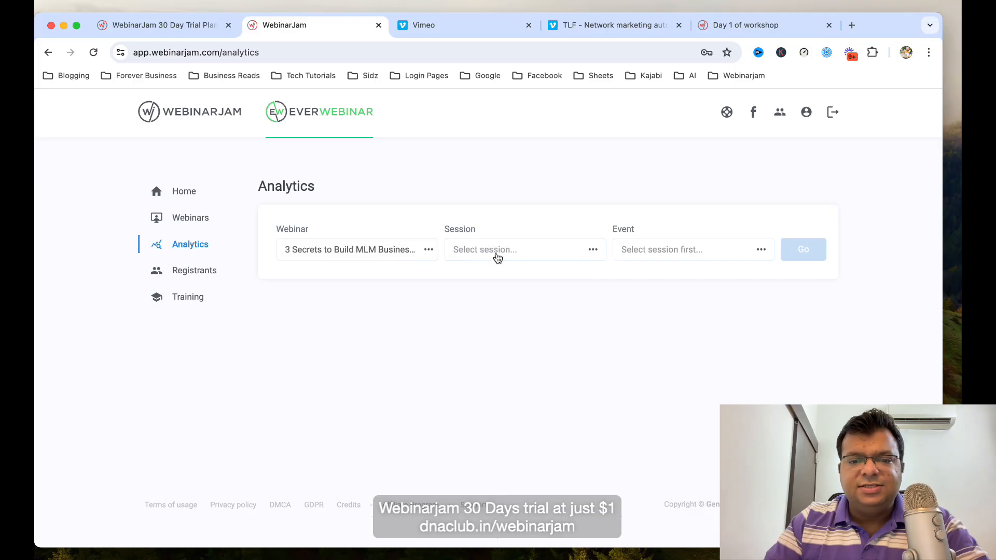
{"action": "left_click", "coordinate": [496, 254]}
{"action": "left_click", "coordinate": [497, 285]}
{"action": "left_click", "coordinate": [666, 248]}
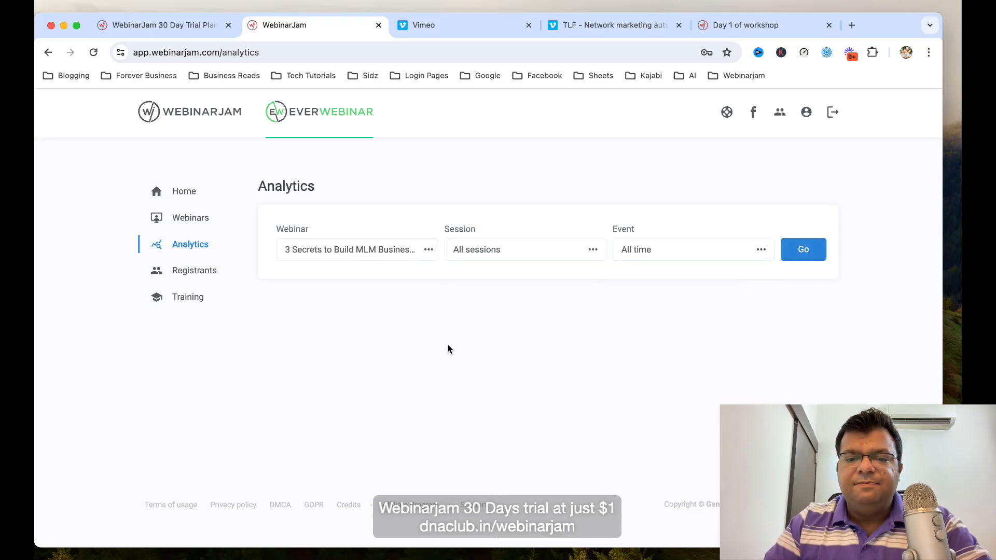
{"action": "left_click", "coordinate": [803, 249]}
Examine the webinar's traffic figures, including visitors, registrants, live and replay attendees, and its live and replay engagement charts.
{"action": "scroll", "coordinate": [444, 407], "scroll_direction": "down", "scroll_amount": 2}
{"action": "mouse_move", "coordinate": [304, 374]}
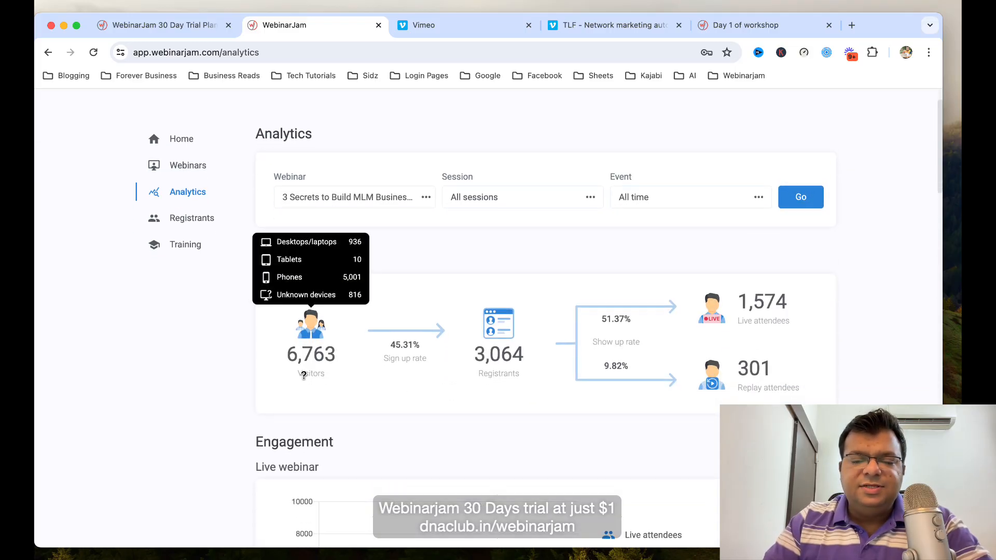
{"action": "mouse_move", "coordinate": [502, 377]}
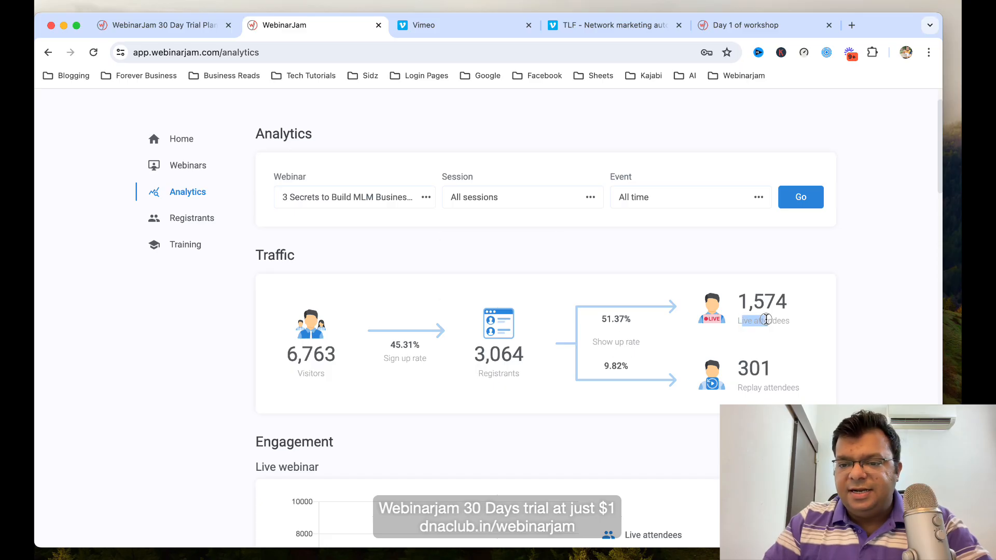
{"action": "left_click_drag", "start_coordinate": [741, 385], "coordinate": [806, 387]}
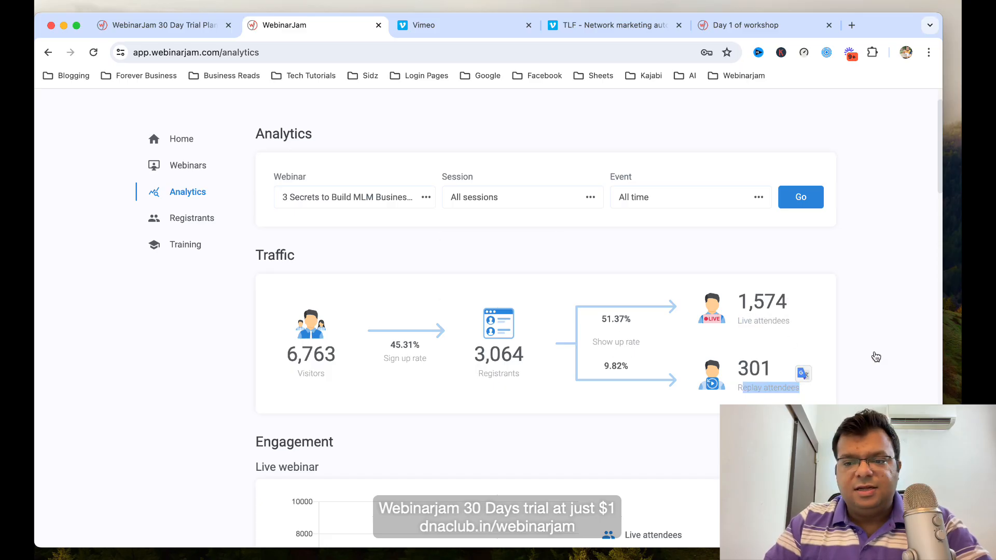
{"action": "scroll", "coordinate": [447, 276], "scroll_direction": "up", "scroll_amount": 2}
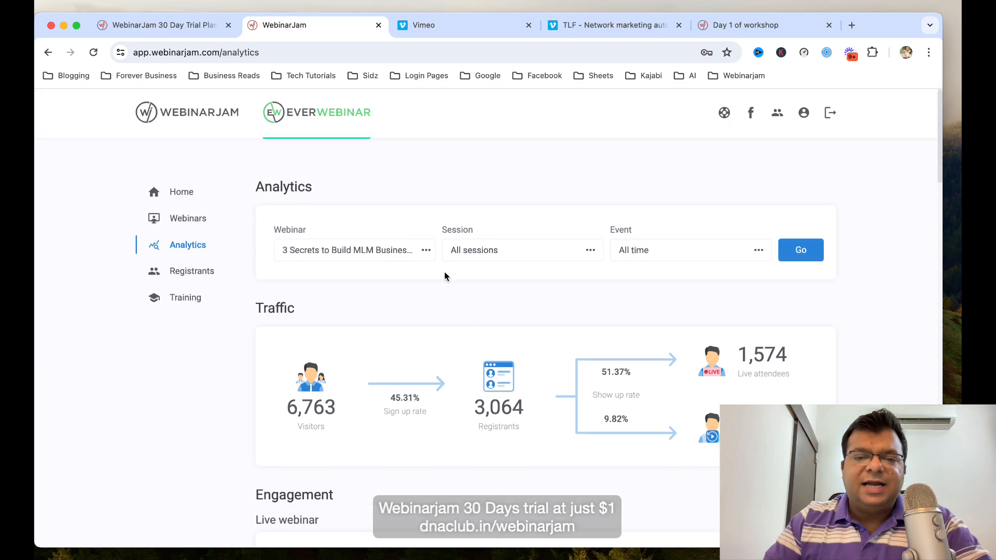
{"action": "scroll", "coordinate": [405, 343], "scroll_direction": "down", "scroll_amount": 10}
{"action": "scroll", "coordinate": [537, 369], "scroll_direction": "down", "scroll_amount": 2}
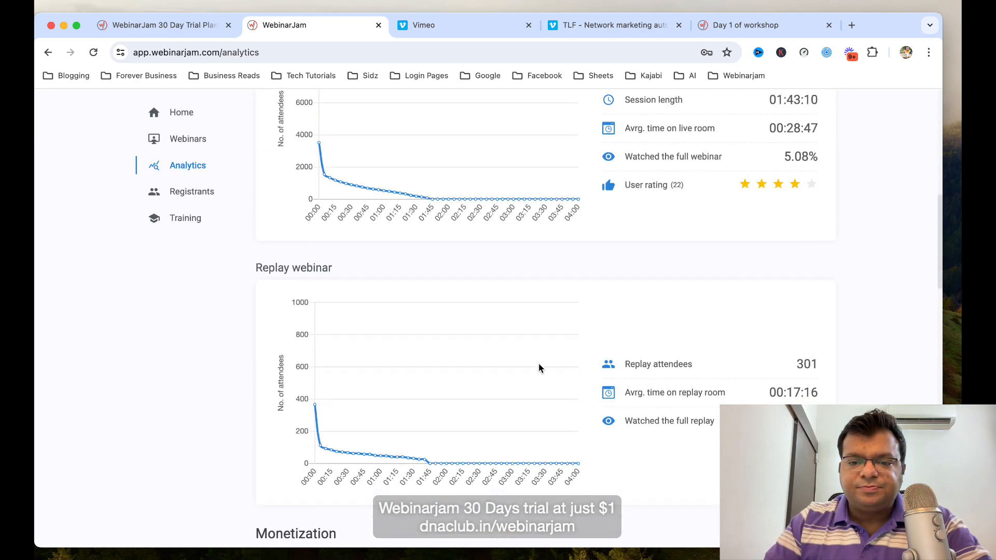
{"action": "scroll", "coordinate": [534, 360], "scroll_direction": "up", "scroll_amount": 8}
{"action": "scroll", "coordinate": [550, 342], "scroll_direction": "down", "scroll_amount": 13}
{"action": "scroll", "coordinate": [519, 327], "scroll_direction": "up", "scroll_amount": 15}
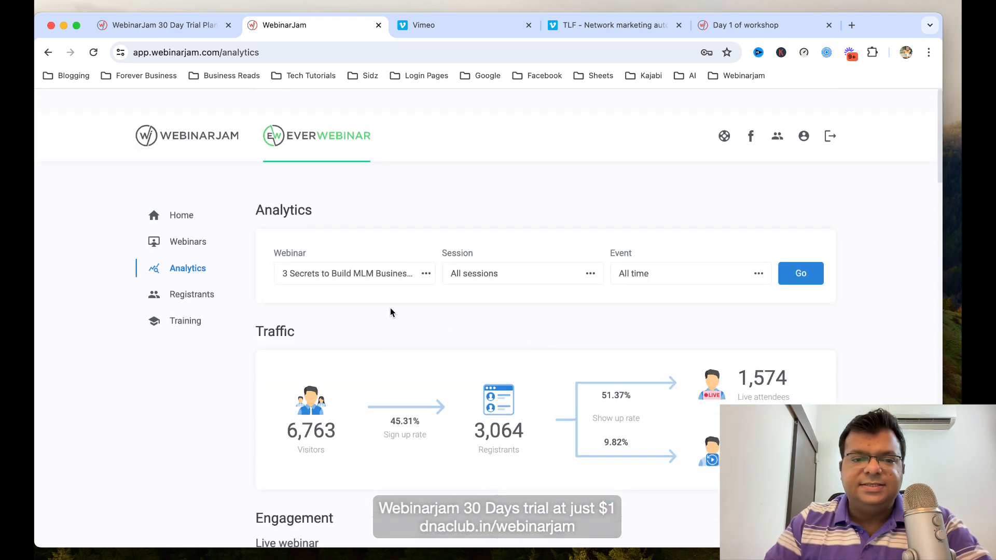
List the active registrants of the "3 Secrets to Build MLM Business" webinar for all sessions and all time.
{"action": "left_click", "coordinate": [192, 271]}
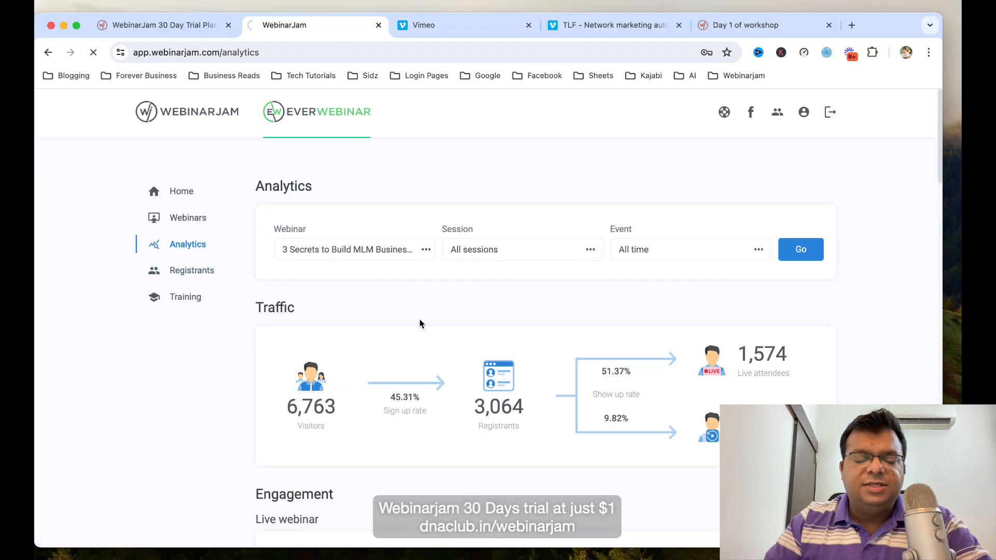
{"action": "left_click", "coordinate": [334, 269]}
{"action": "scroll", "coordinate": [354, 396], "scroll_direction": "down", "scroll_amount": 5}
{"action": "scroll", "coordinate": [358, 404], "scroll_direction": "down", "scroll_amount": 10}
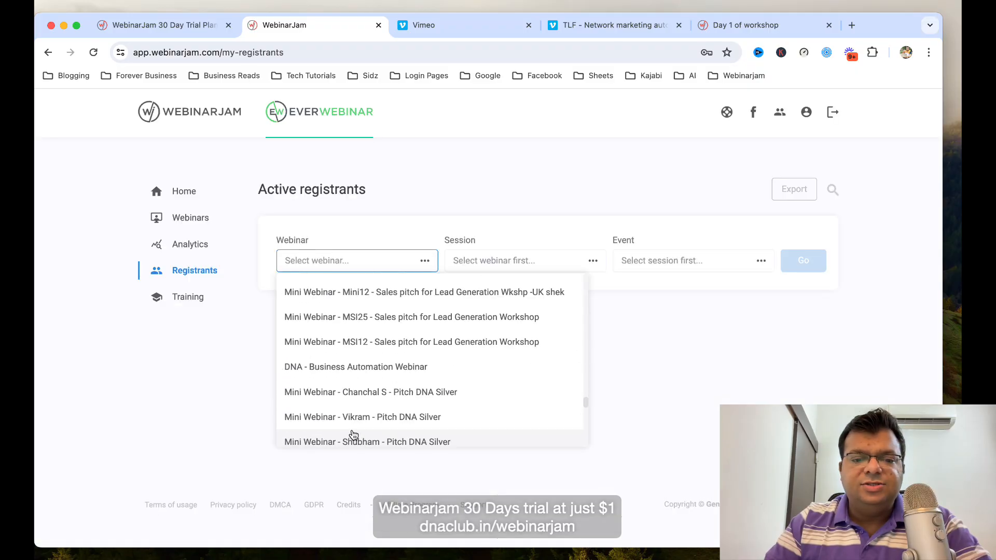
{"action": "left_click", "coordinate": [382, 429]}
{"action": "left_click", "coordinate": [499, 265]}
{"action": "left_click", "coordinate": [499, 290]}
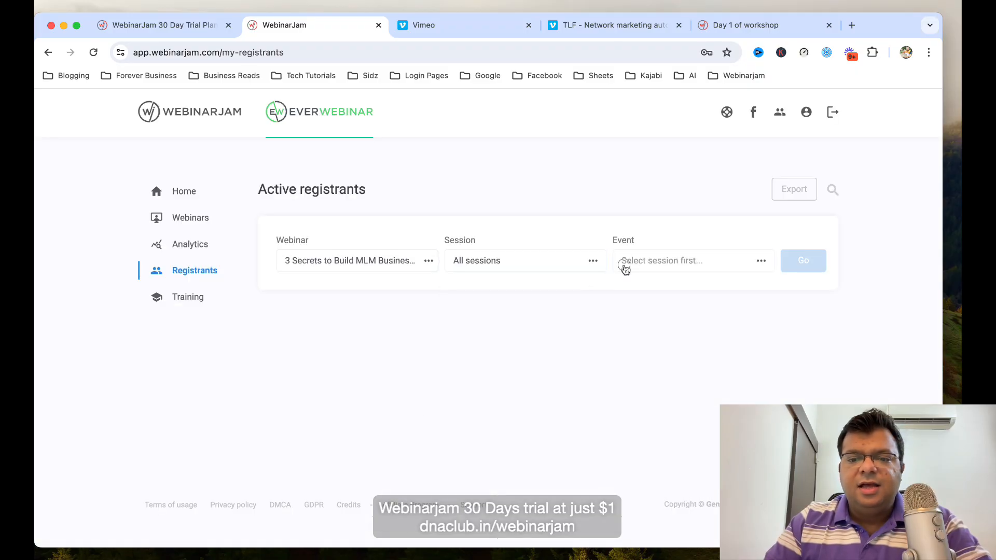
{"action": "left_click", "coordinate": [622, 264]}
{"action": "left_click", "coordinate": [629, 289]}
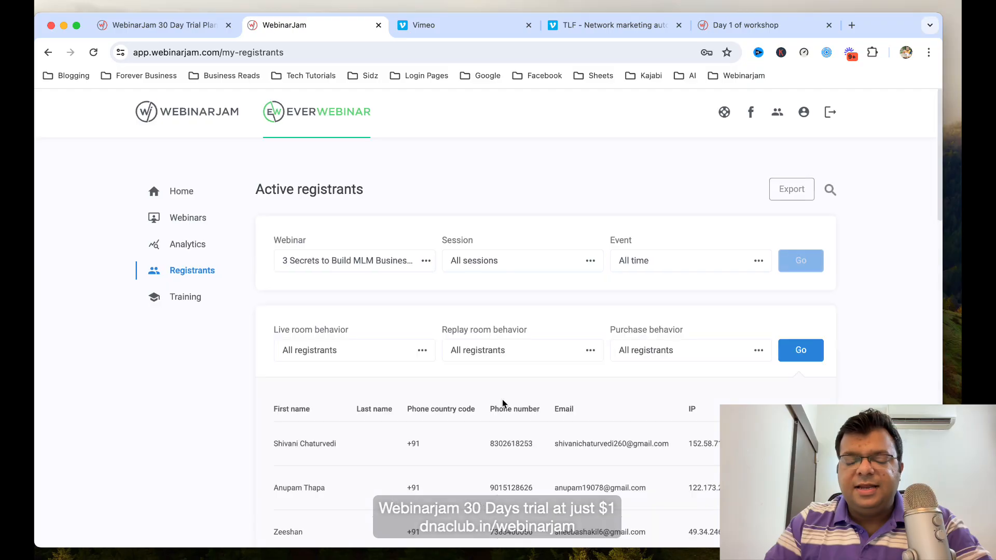
Look through the registrants' contact details and the sessions they registered for.
{"action": "scroll", "coordinate": [477, 410], "scroll_direction": "down", "scroll_amount": 10}
{"action": "scroll", "coordinate": [474, 413], "scroll_direction": "down", "scroll_amount": 7}
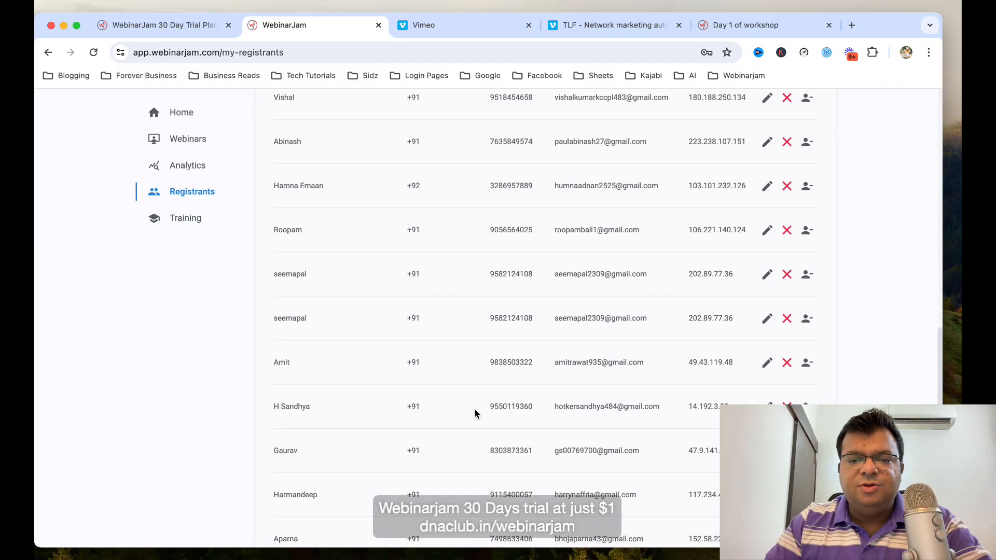
{"action": "scroll", "coordinate": [475, 414], "scroll_direction": "up", "scroll_amount": 9}
{"action": "scroll", "coordinate": [474, 414], "scroll_direction": "right", "scroll_amount": 5}
{"action": "scroll", "coordinate": [475, 412], "scroll_direction": "left", "scroll_amount": 5}
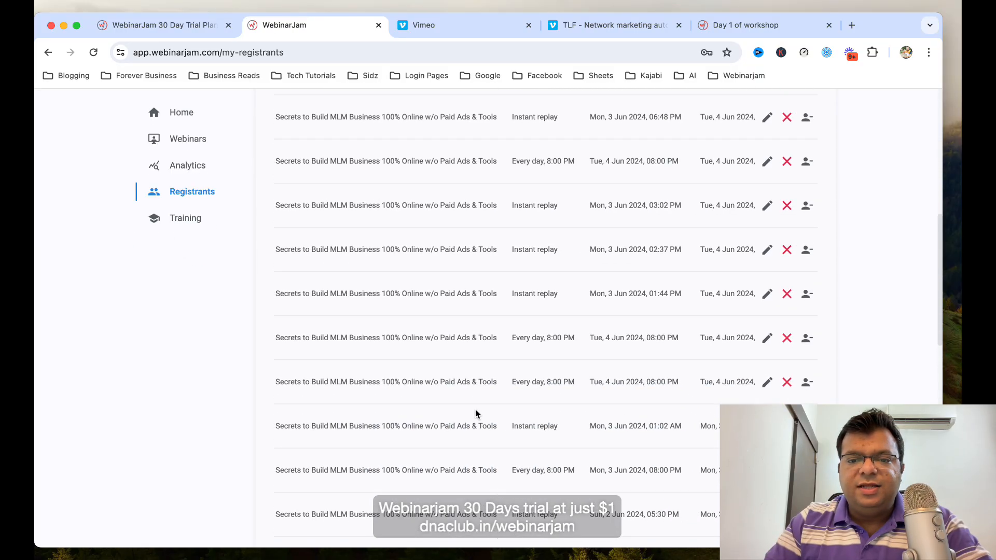
Examine the registrants' live attendance dates, time to enter the live room and time spent in it.
{"action": "scroll", "coordinate": [477, 412], "scroll_direction": "up", "scroll_amount": 10}
{"action": "scroll", "coordinate": [513, 423], "scroll_direction": "down", "scroll_amount": 3}
{"action": "scroll", "coordinate": [511, 425], "scroll_direction": "right", "scroll_amount": 3}
{"action": "scroll", "coordinate": [506, 415], "scroll_direction": "right", "scroll_amount": 6}
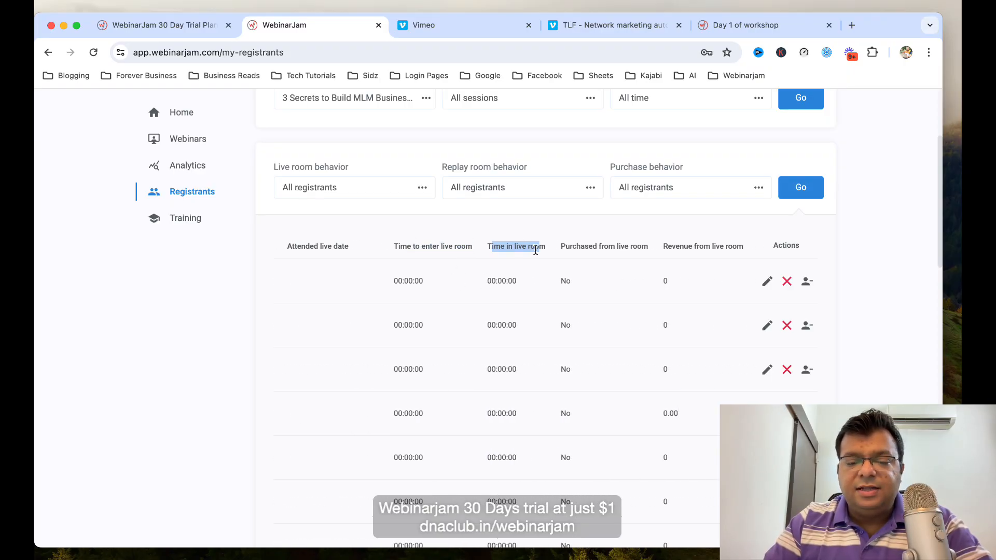
{"action": "scroll", "coordinate": [519, 368], "scroll_direction": "down", "scroll_amount": 6}
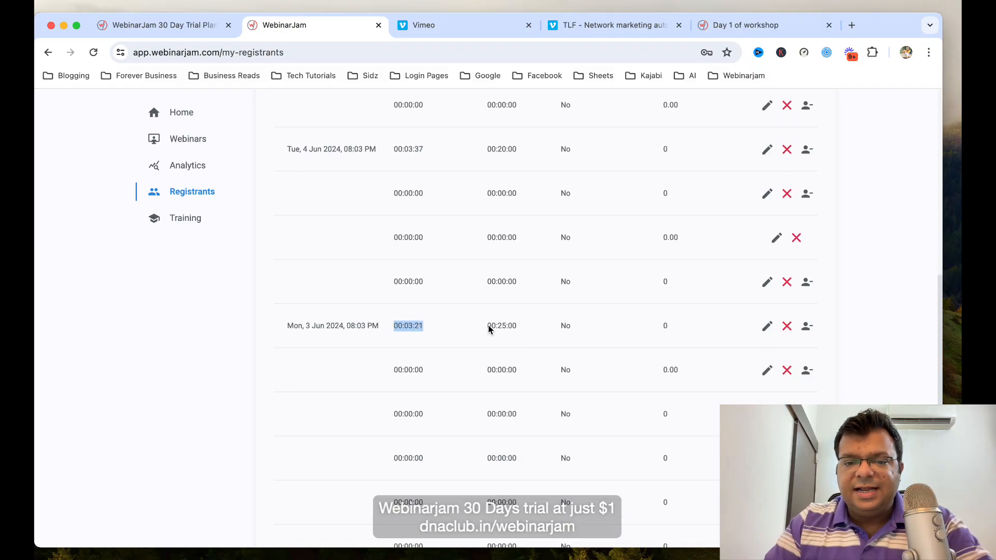
{"action": "left_click_drag", "start_coordinate": [487, 324], "coordinate": [536, 328]}
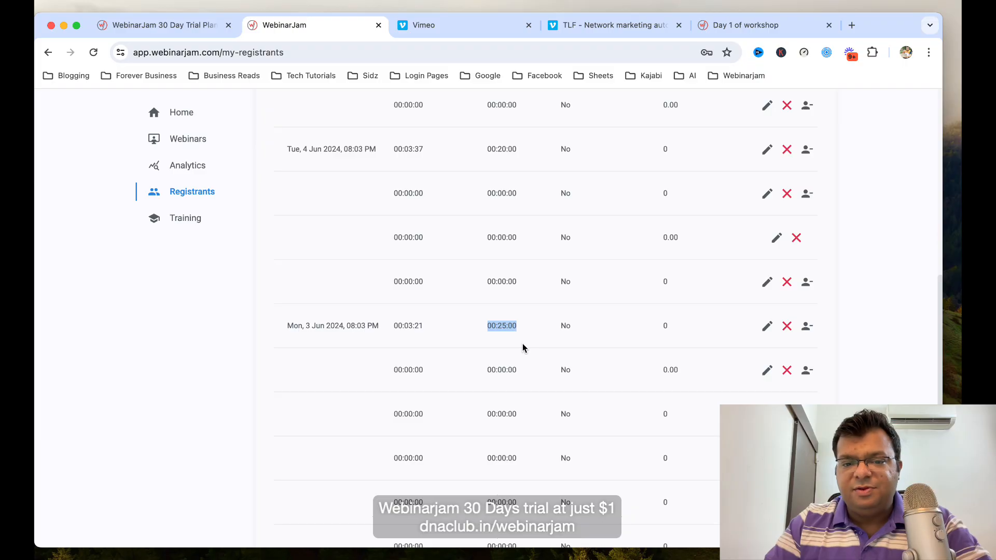
{"action": "scroll", "coordinate": [521, 348], "scroll_direction": "down", "scroll_amount": 5}
{"action": "left_click_drag", "start_coordinate": [398, 309], "coordinate": [510, 309]}
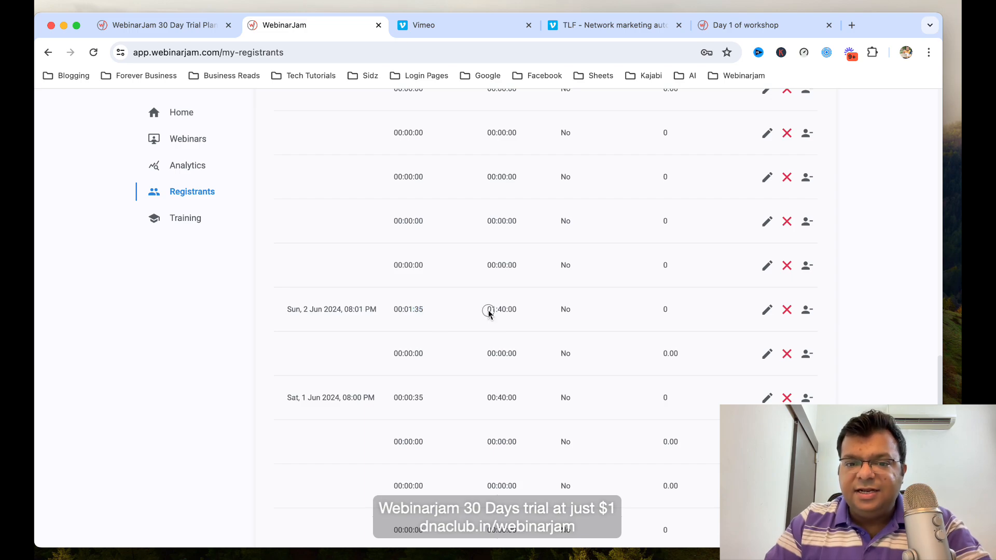
{"action": "left_click_drag", "start_coordinate": [488, 309], "coordinate": [518, 310]}
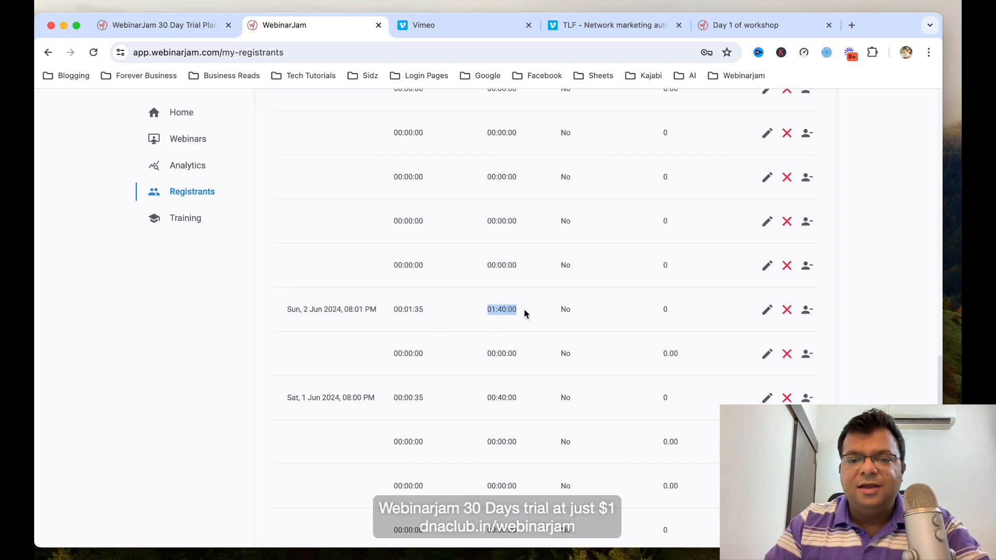
{"action": "left_click", "coordinate": [524, 310]}
{"action": "scroll", "coordinate": [524, 313], "scroll_direction": "down", "scroll_amount": 2}
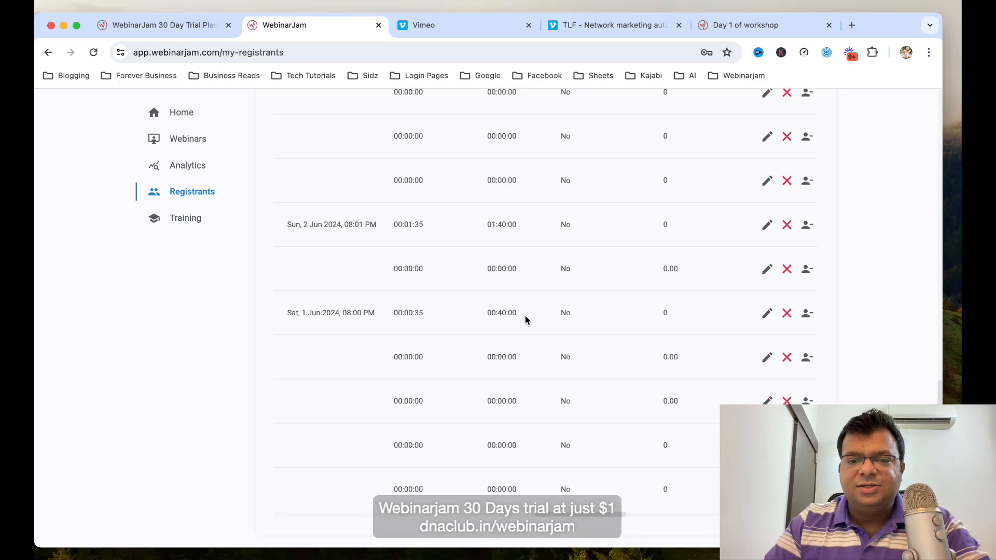
View the export options for the registrants, cancel the export and go to the home page.
{"action": "scroll", "coordinate": [525, 315], "scroll_direction": "up", "scroll_amount": 10}
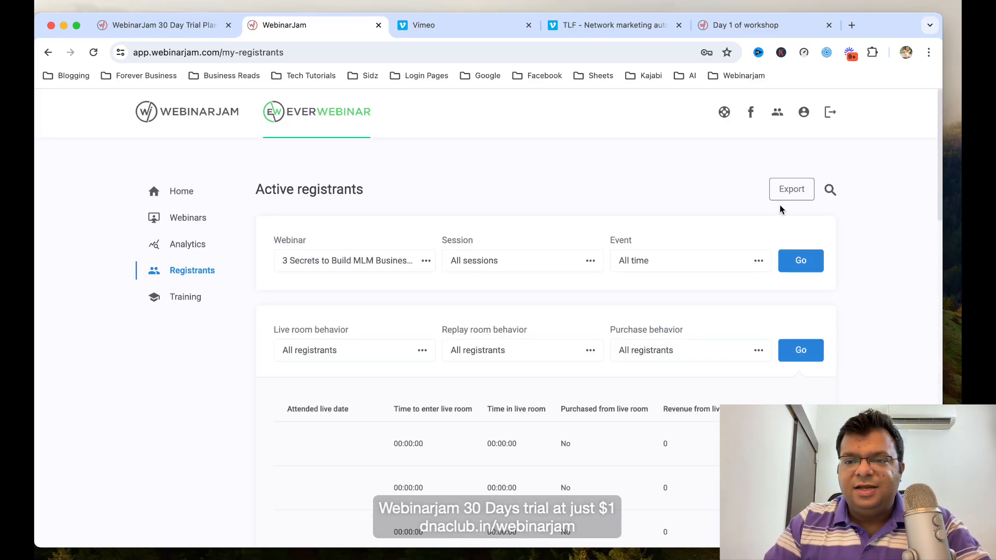
{"action": "left_click", "coordinate": [783, 193]}
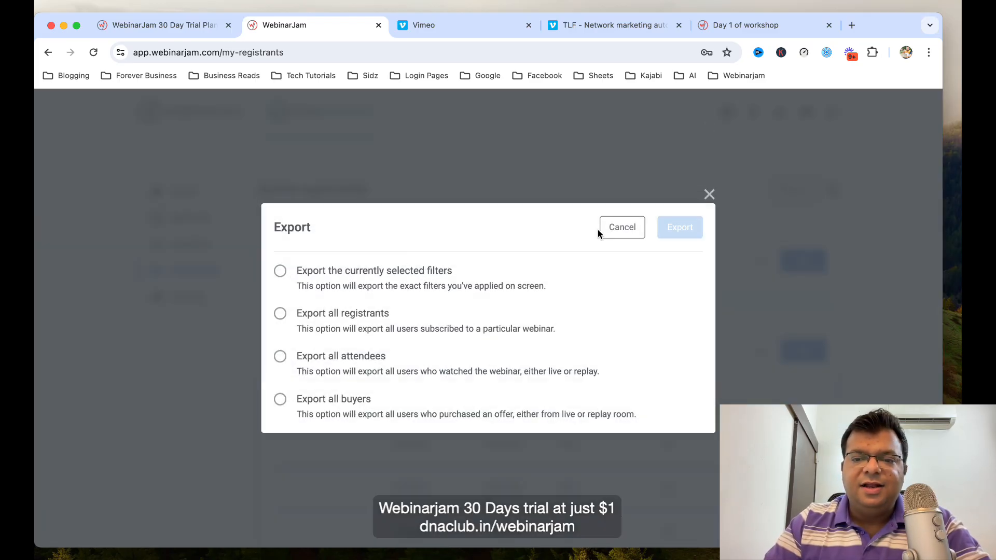
{"action": "left_click", "coordinate": [601, 231]}
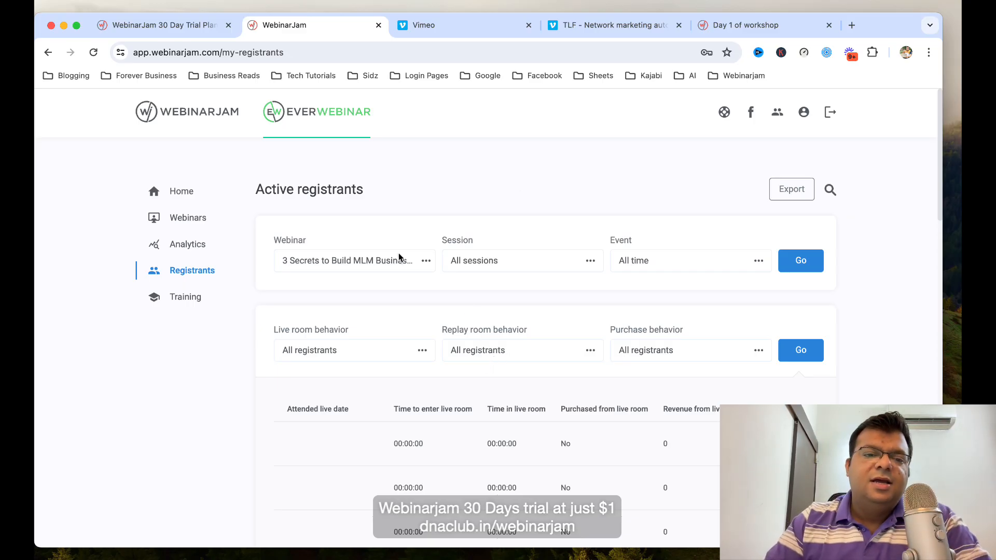
{"action": "left_click", "coordinate": [193, 193]}
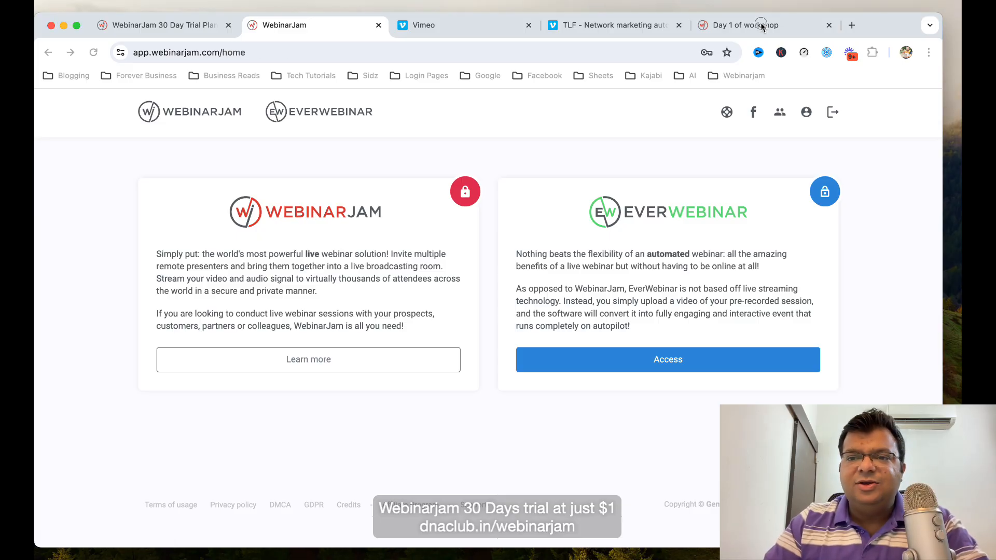
Open the consultation booking page dnaclub.in/booktime in a new browser tab and show the available times for Thursday, June 6.
{"action": "left_click", "coordinate": [749, 27]}
{"action": "left_click", "coordinate": [851, 25]}
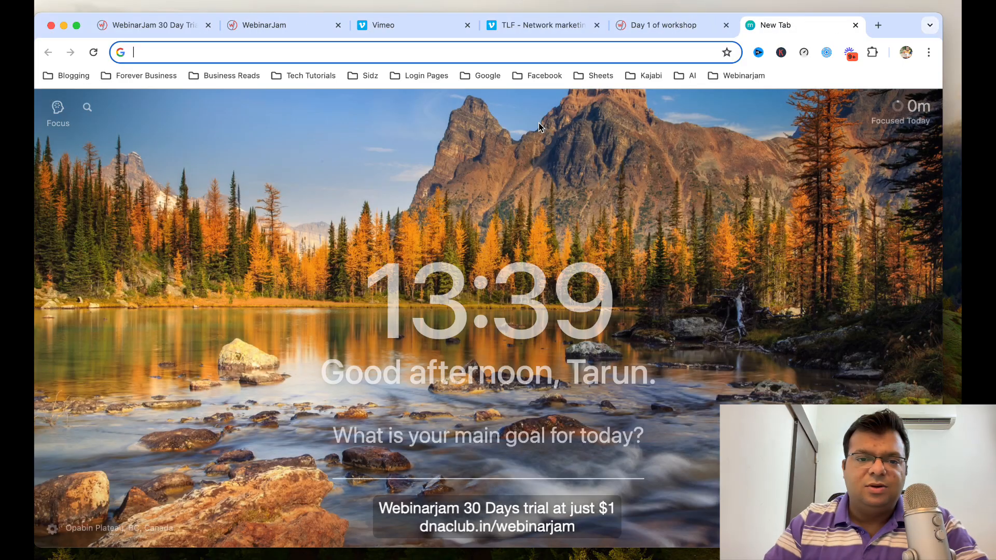
{"action": "type", "text": "dna"}
{"action": "key", "text": "Right"}
{"action": "key", "text": "BackSpace"}
{"action": "key", "text": "BackSpace"}
{"action": "key", "text": "BackSpace"}
{"action": "key", "text": "BackSpace"}
{"action": "key", "text": "BackSpace"}
{"action": "key", "text": "BackSpace"}
{"action": "key", "text": "BackSpace"}
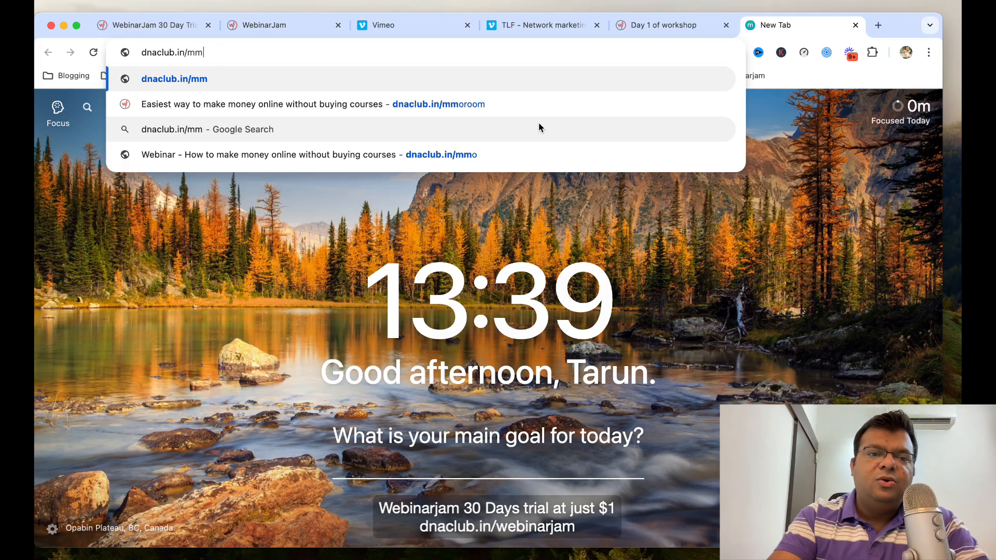
{"action": "type", "text": "book"}
{"action": "key", "text": "Return"}
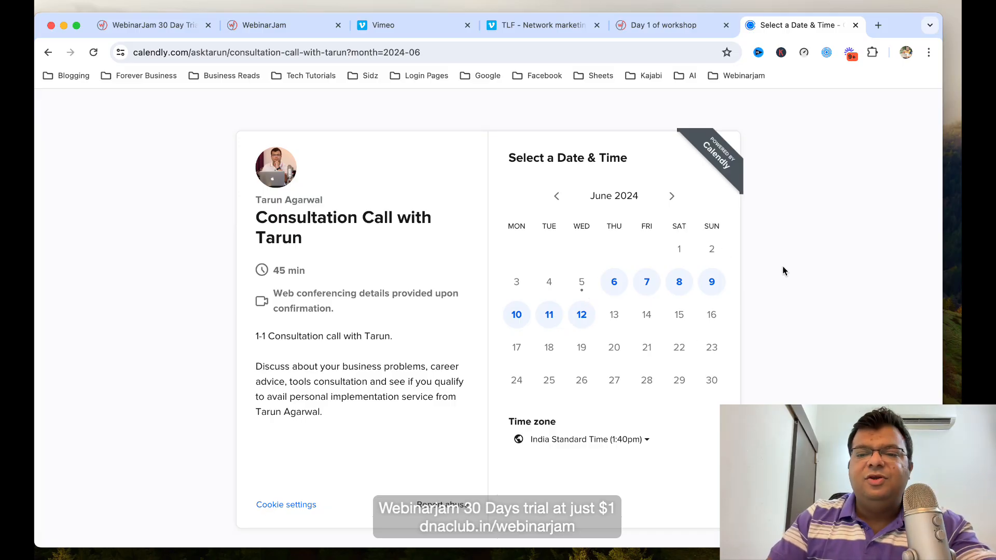
{"action": "left_click", "coordinate": [613, 283]}
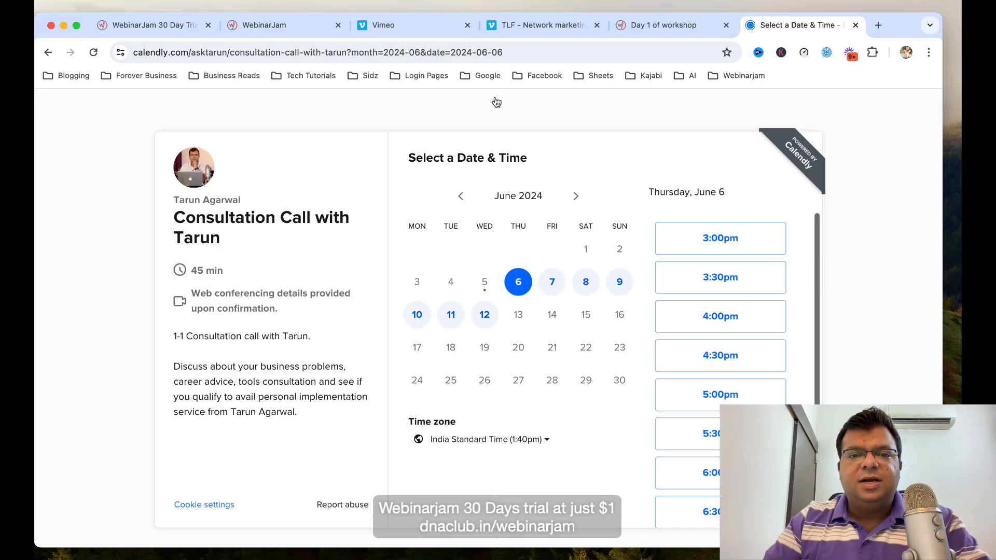
Load the booking short link dnaclub.in/booktime again in the same tab.
{"action": "left_click", "coordinate": [564, 59]}
{"action": "type", "text": "dnaclub.in/mmor"}
{"action": "key", "text": "Delete"}
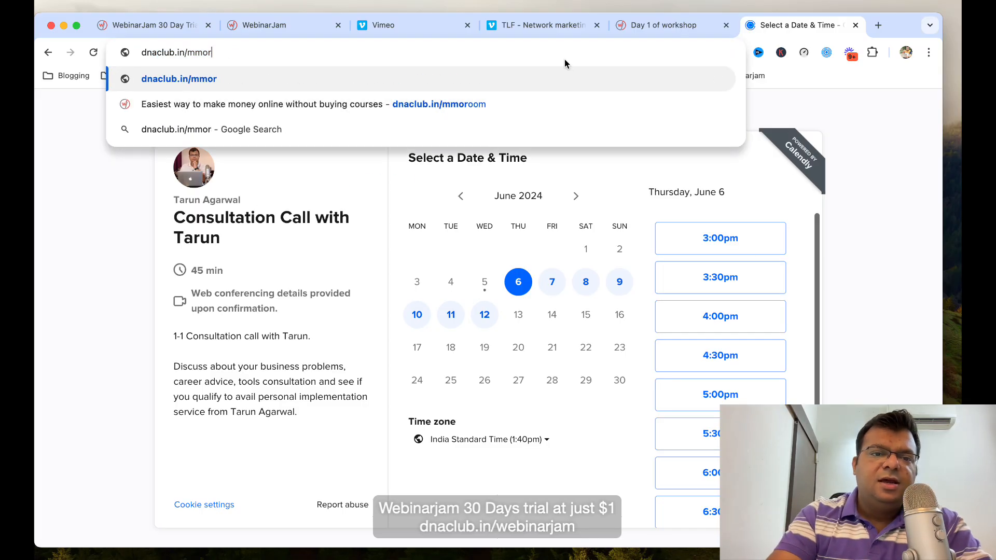
{"action": "key", "text": "BackSpace"}
{"action": "key", "text": "BackSpace"}
{"action": "key", "text": "BackSpace"}
{"action": "key", "text": "BackSpace"}
{"action": "type", "text": "bo"}
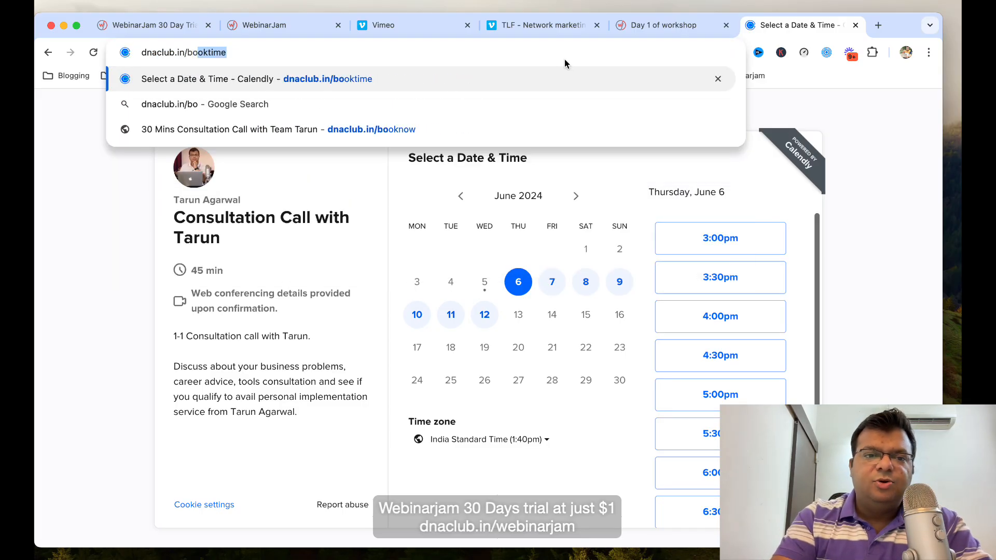
{"action": "key", "text": "Return"}
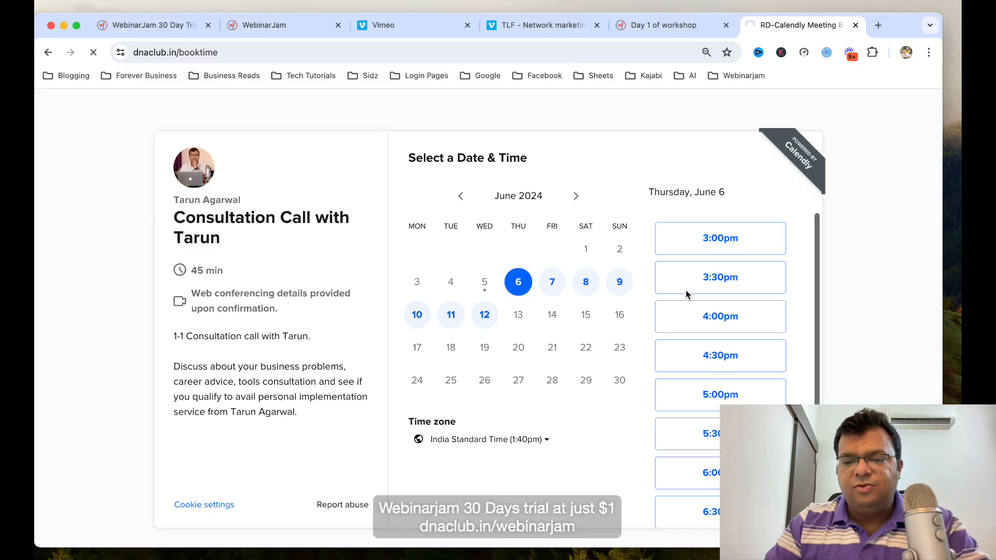